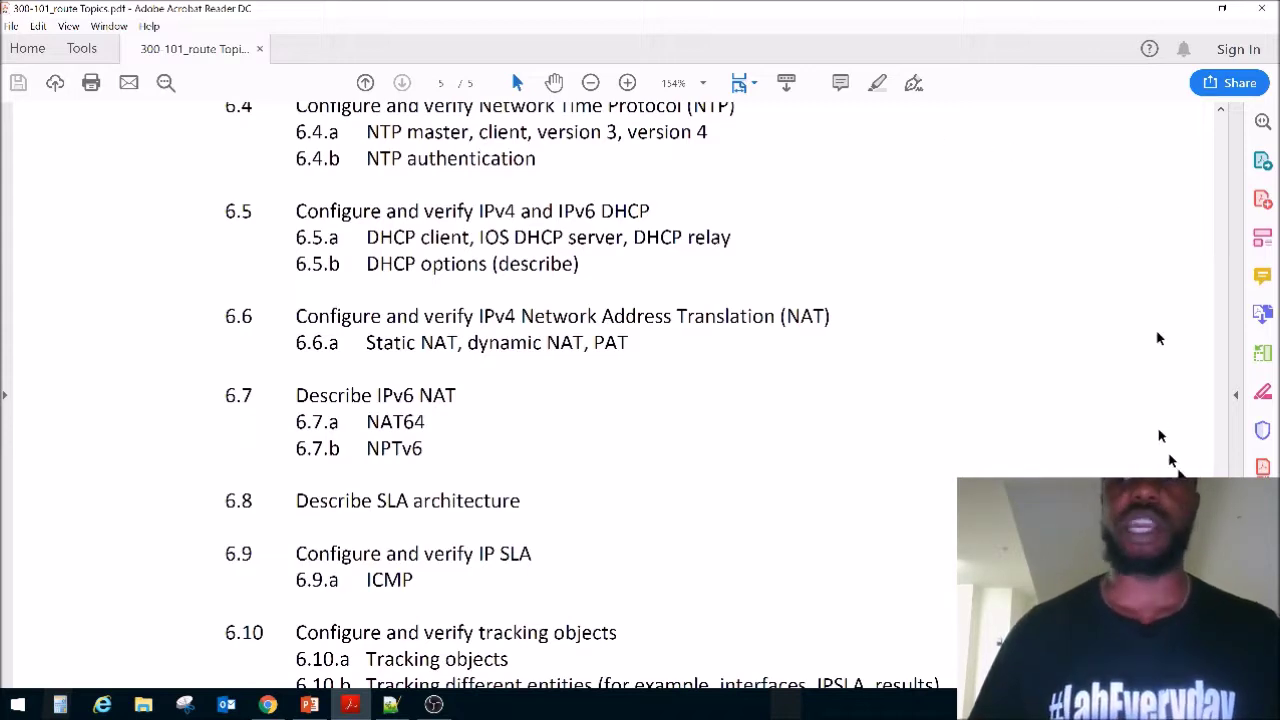
Review the DHCP protocol operations topic under Layer 3 Technologies in the exam topics PDF and the DHCP Services slide.
{"action": "left_click_drag", "start_coordinate": [1220, 595], "coordinate": [1234, 302]}
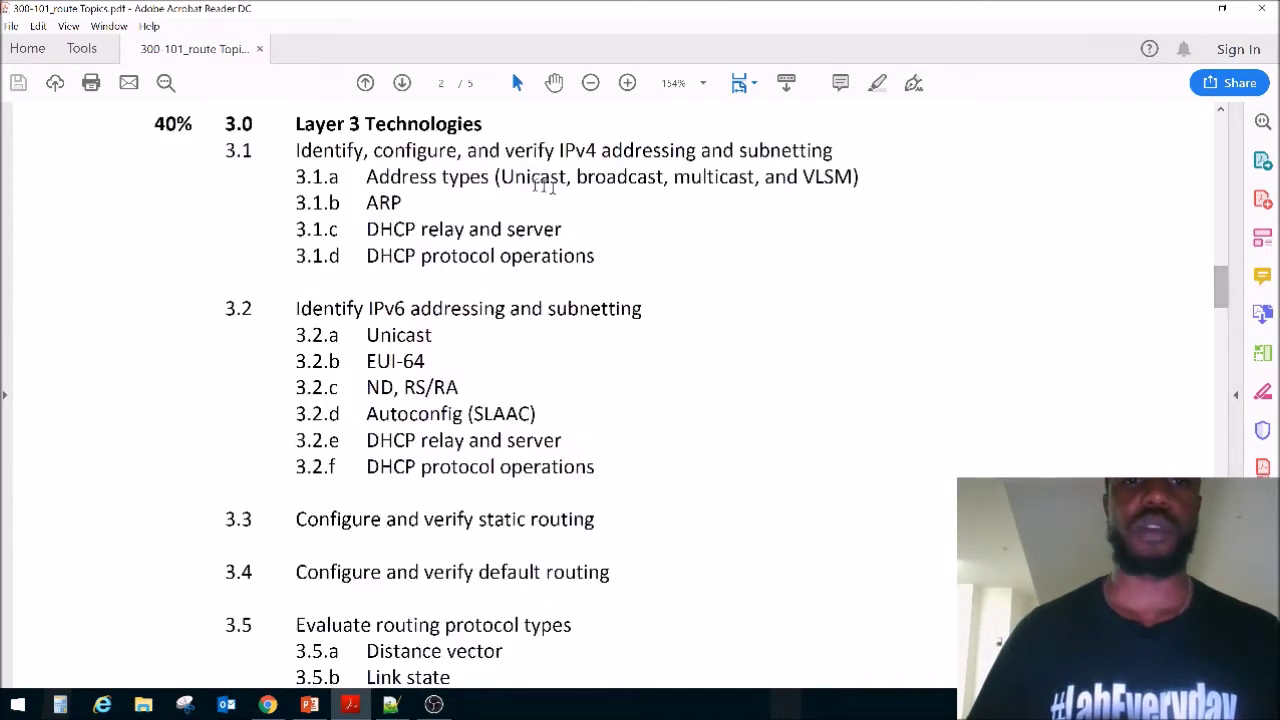
{"action": "left_click_drag", "start_coordinate": [298, 252], "coordinate": [553, 258]}
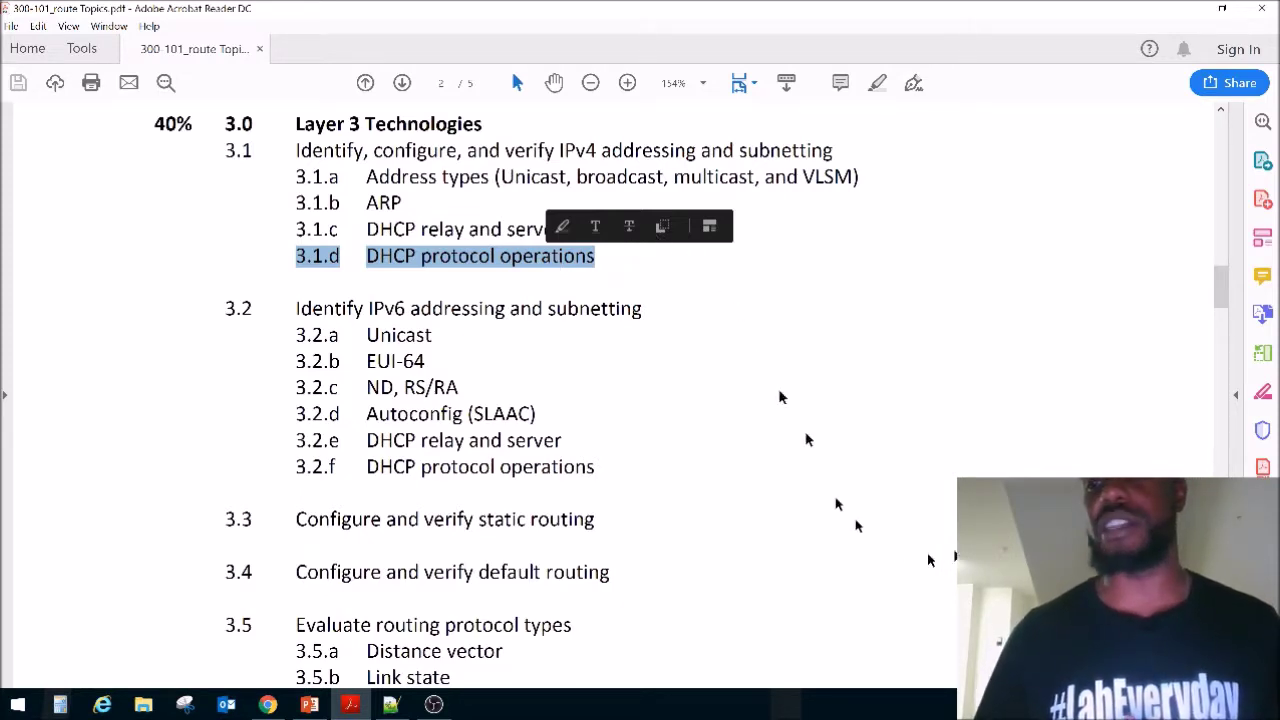
{"action": "left_click_drag", "start_coordinate": [1214, 295], "coordinate": [1214, 500]}
{"action": "scroll", "coordinate": [600, 400], "scroll_direction": "down", "scroll_amount": 10}
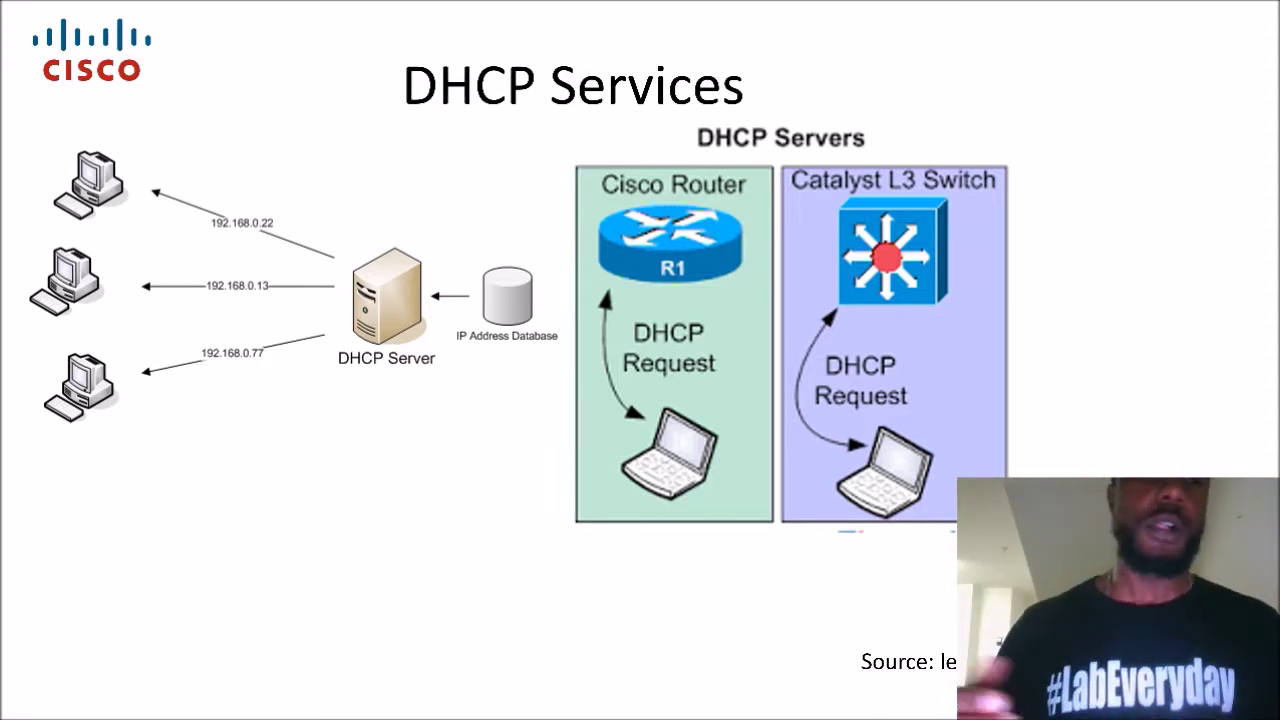
{"action": "key", "text": "Right"}
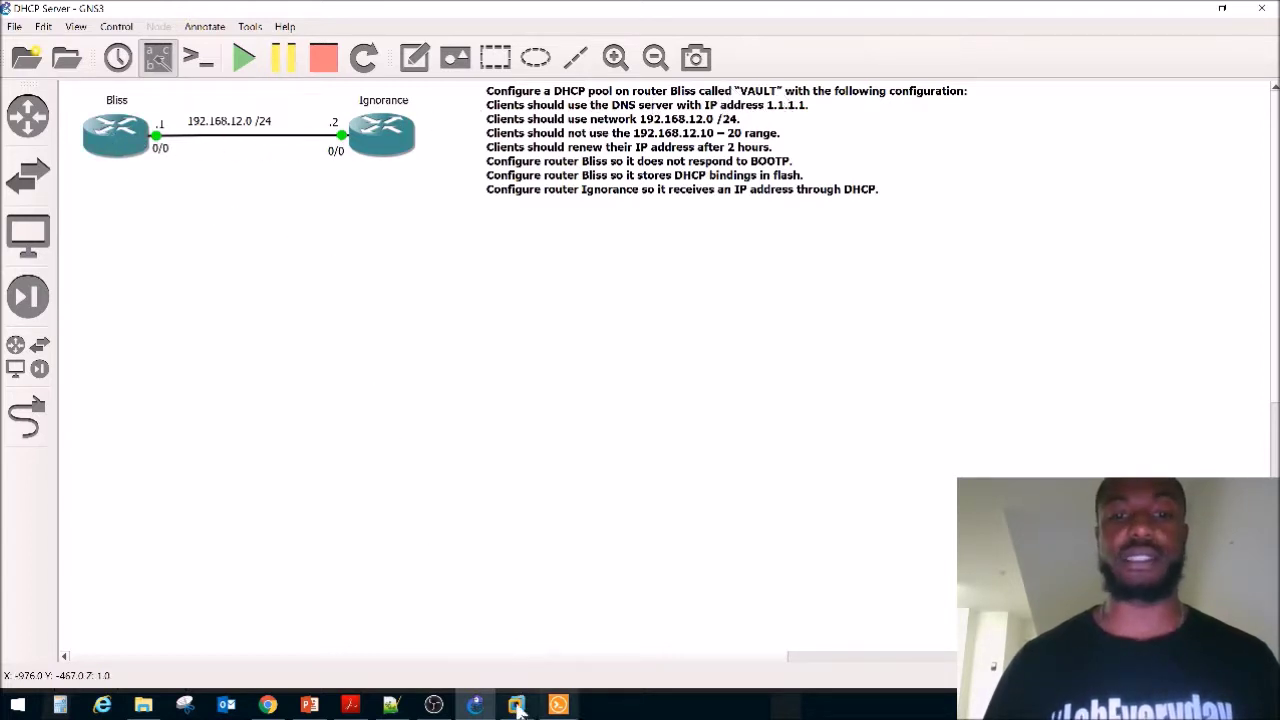
Switch to the Solar-PuTTY console of router Bliss and enter privileged EXEC mode.
{"action": "left_click", "coordinate": [558, 705]}
{"action": "key", "text": "Return"}
{"action": "key", "text": "Return"}
{"action": "key", "text": "Return"}
{"action": "key", "text": "Return"}
{"action": "key", "text": "Return"}
{"action": "key", "text": "Return"}
{"action": "key", "text": "Return"}
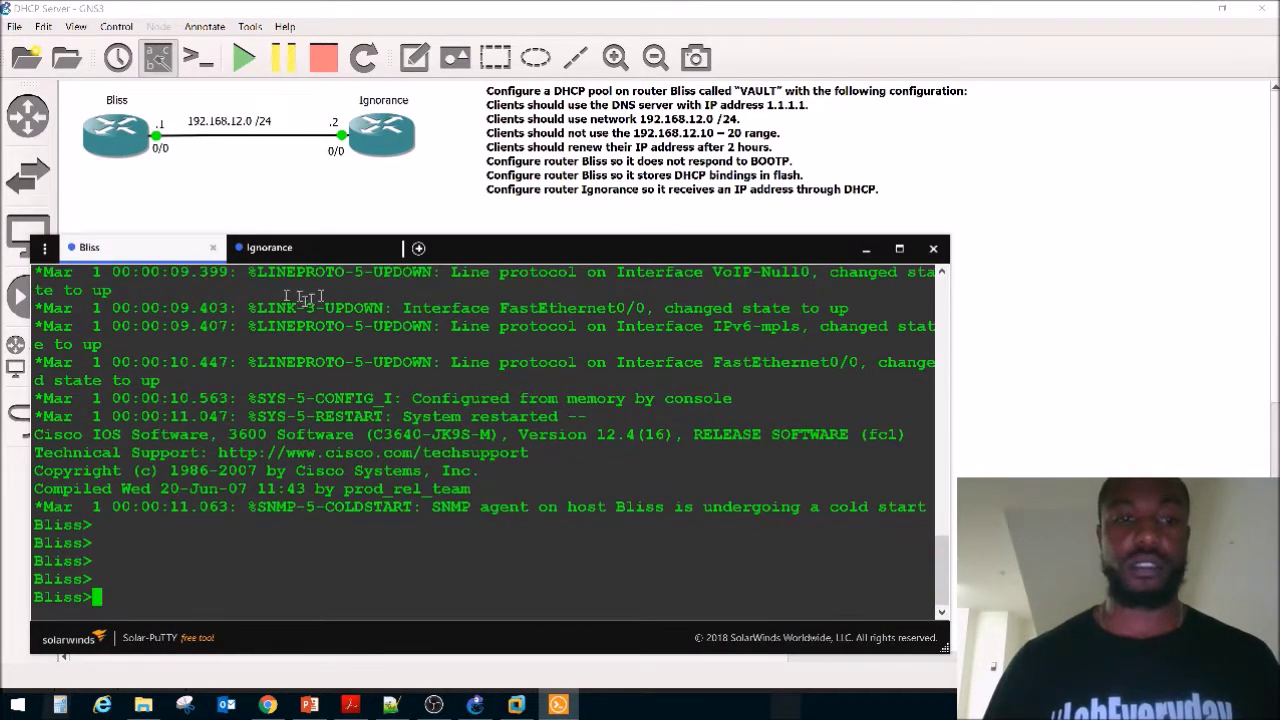
{"action": "type", "text": "ena"}
{"action": "key", "text": "Return"}
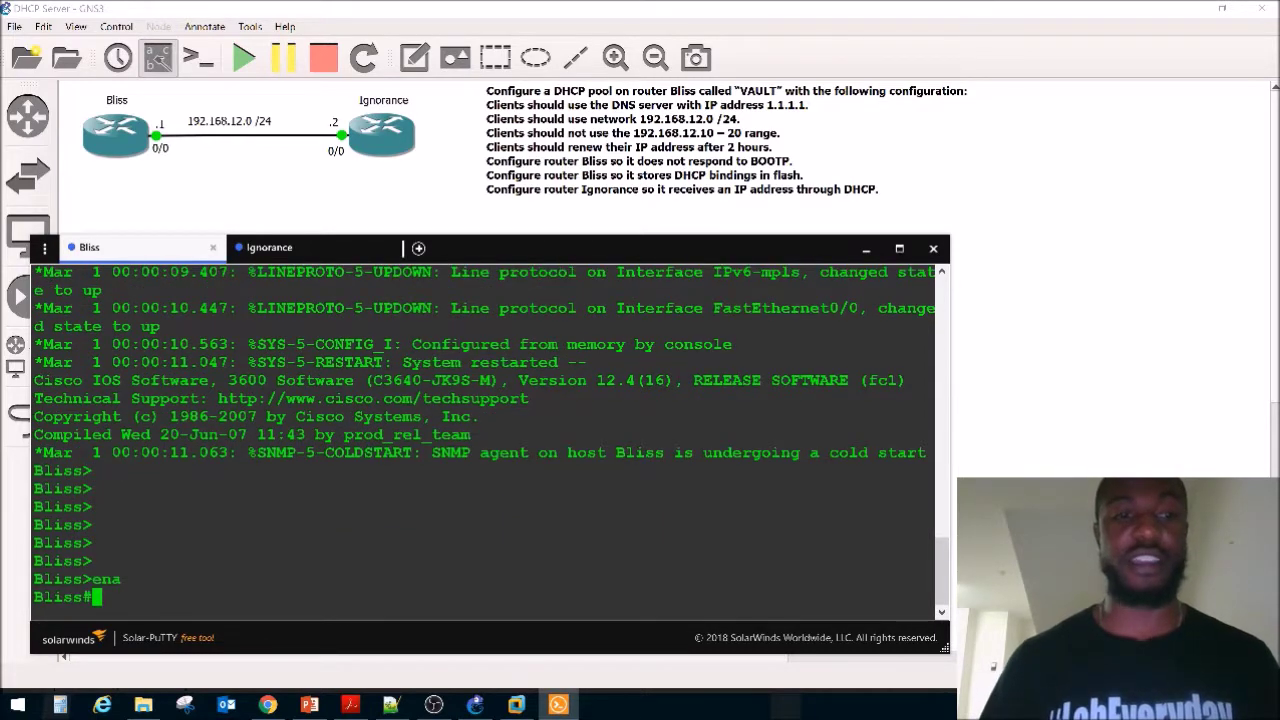
Enter global configuration mode on router Bliss with configure terminal.
{"action": "key", "text": "Return"}
{"action": "key", "text": "Return"}
{"action": "key", "text": "Return"}
{"action": "type", "text": "conf"}
{"action": "key", "text": "Tab"}
{"action": "type", "text": "t"}
{"action": "key", "text": "Tab"}
{"action": "key", "text": "Return"}
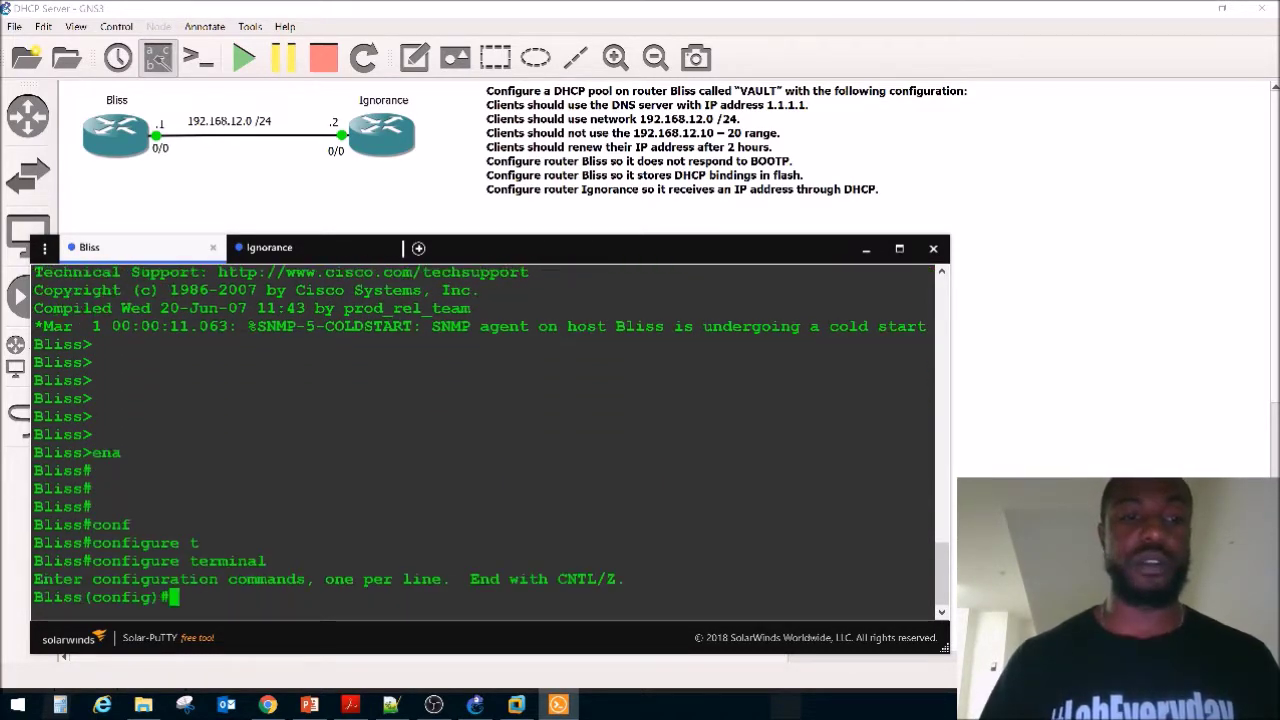
Create a DHCP pool called VAULT on router Bliss.
{"action": "type", "text": "ip dh"}
{"action": "key", "text": "Tab"}
{"action": "type", "text": "poo"}
{"action": "key", "text": "Tab"}
{"action": "type", "text": "VAULT"}
{"action": "key", "text": "Return"}
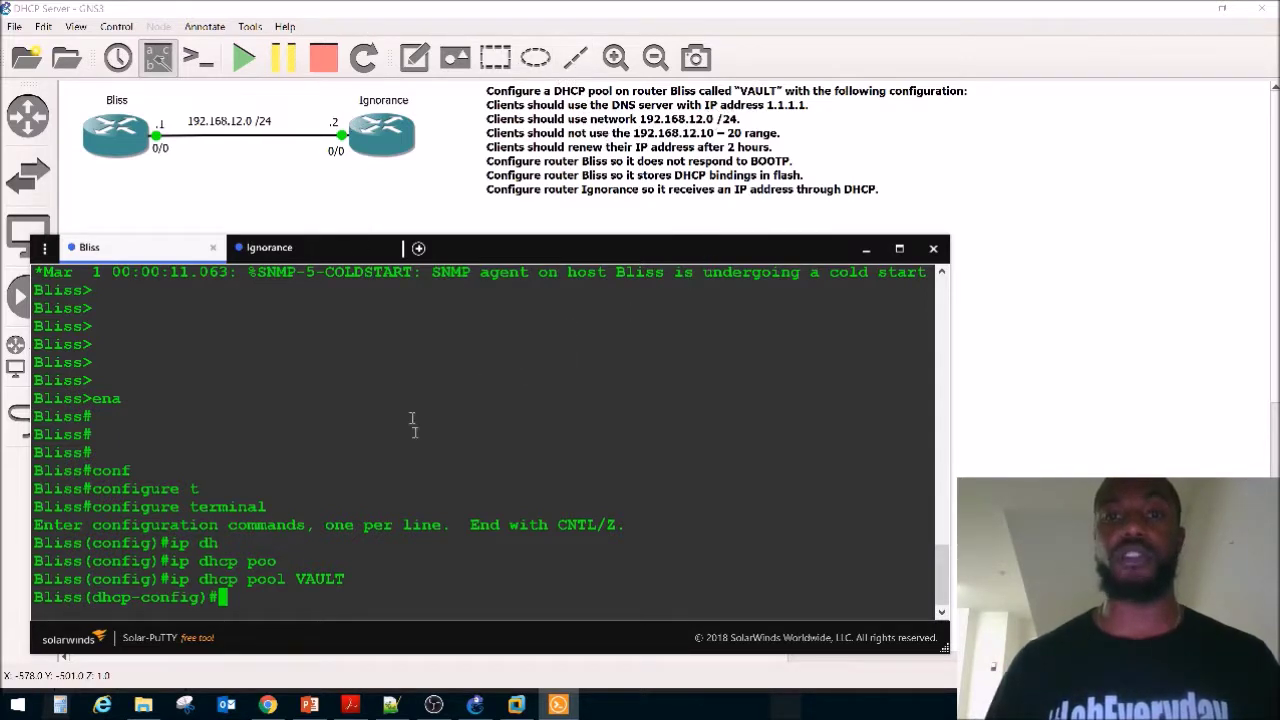
Set the VAULT pool's DNS server to 1.1.1.1.
{"action": "type", "text": "dn"}
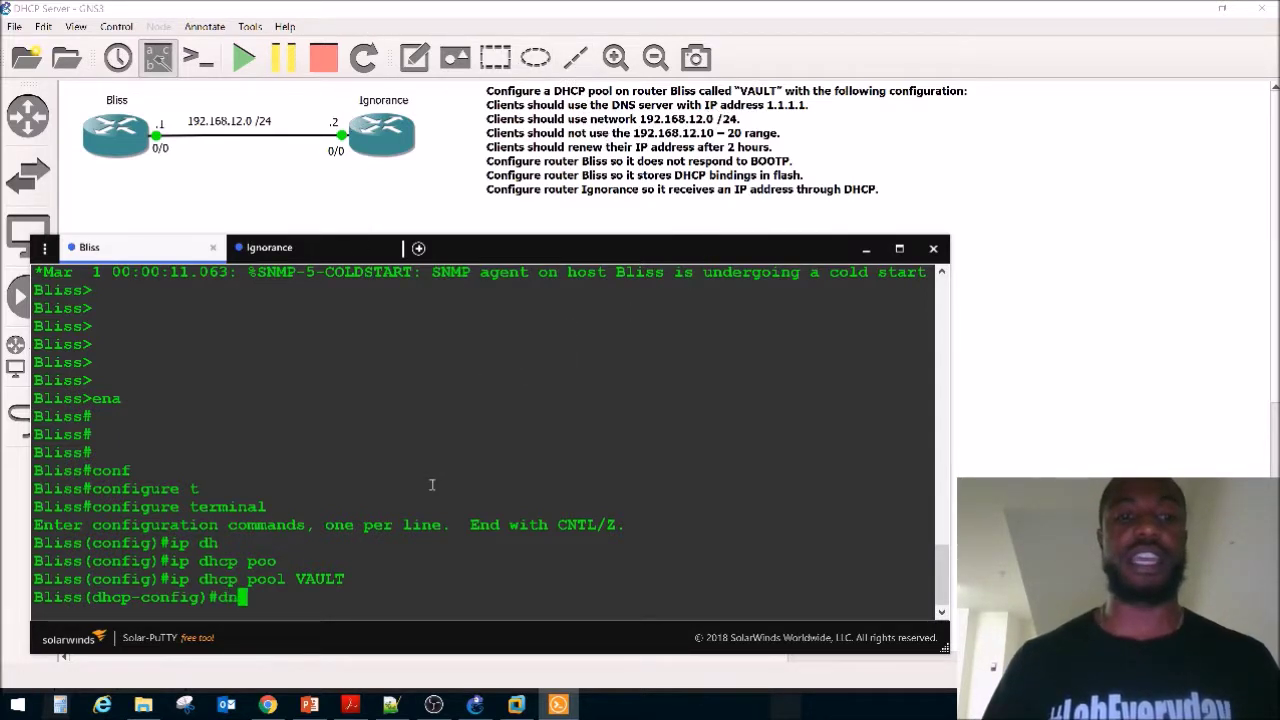
{"action": "key", "text": "Tab"}
{"action": "type", "text": "1.1.1.1"}
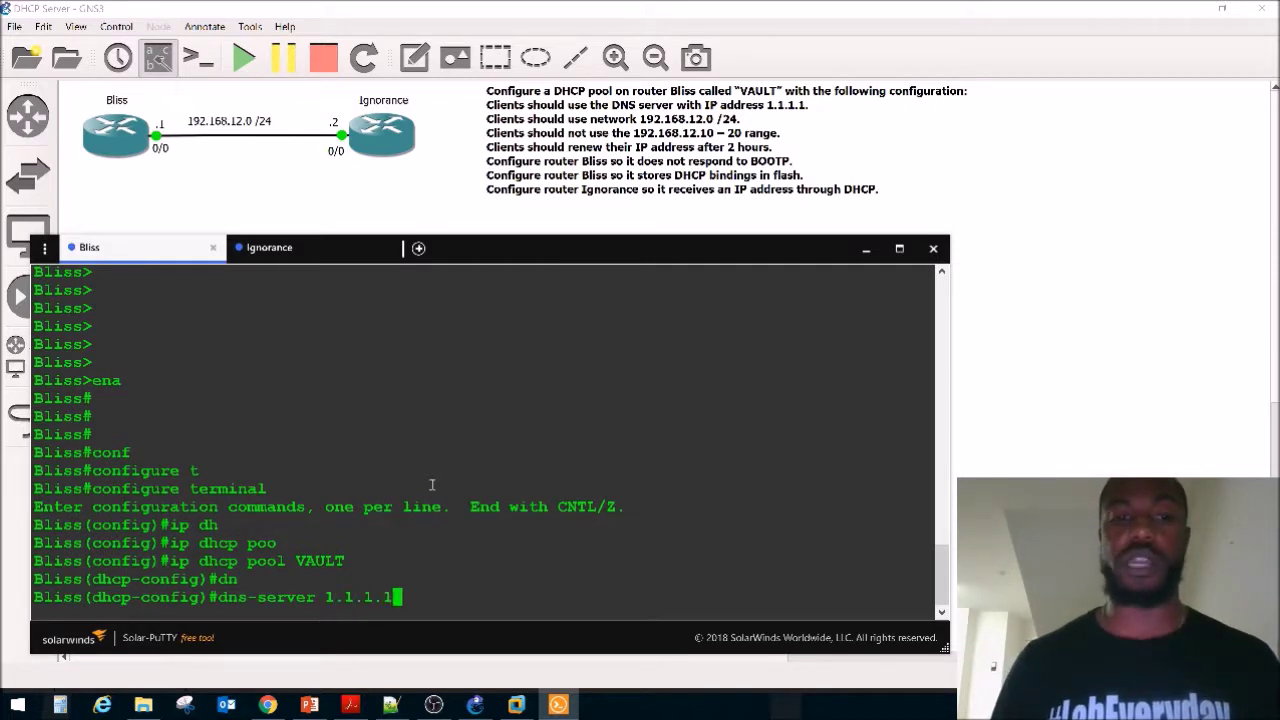
{"action": "key", "text": "Return"}
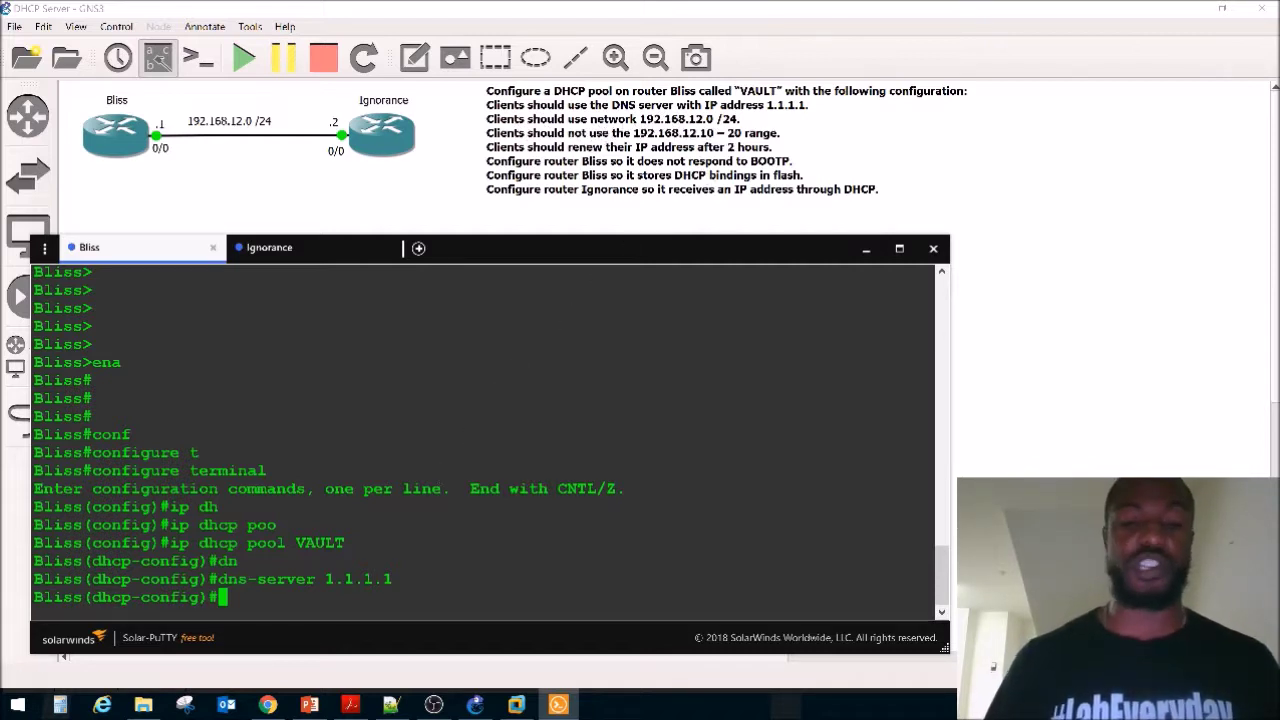
Assign network 192.168.12.0 with mask 255.255.255.0 to the VAULT pool.
{"action": "type", "text": "network"}
{"action": "key", "text": "Tab"}
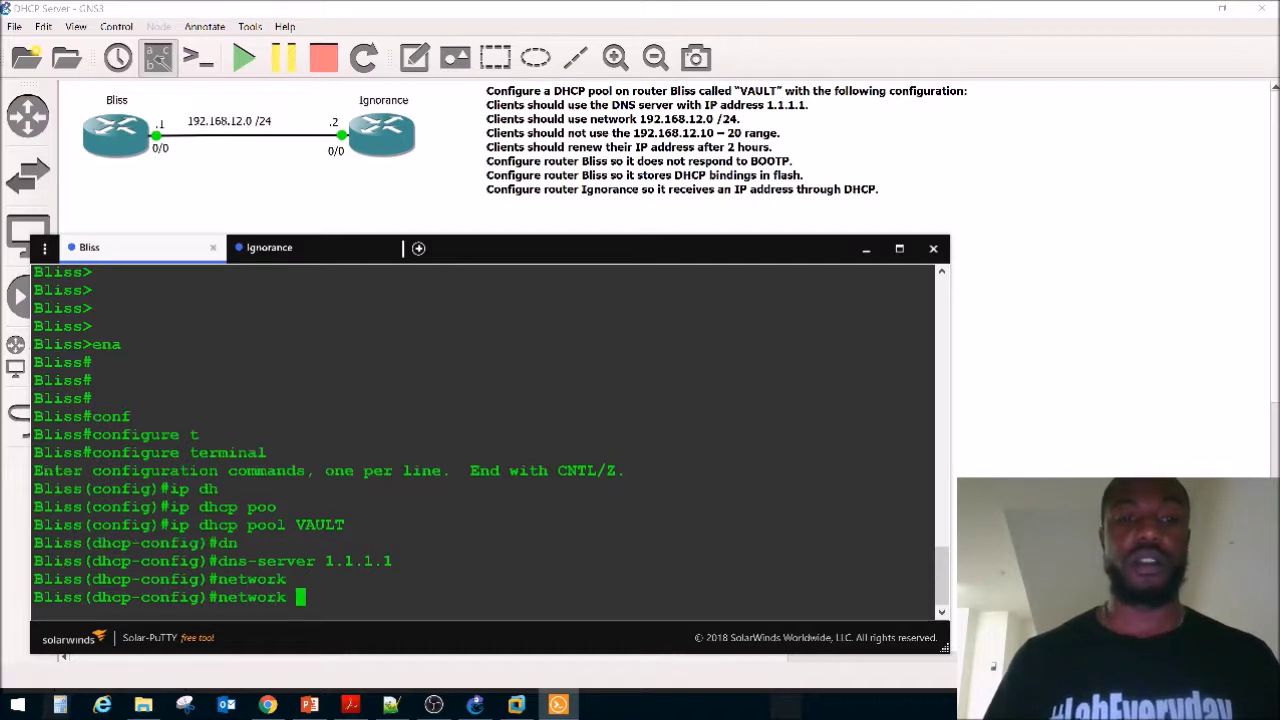
{"action": "type", "text": "192.16"}
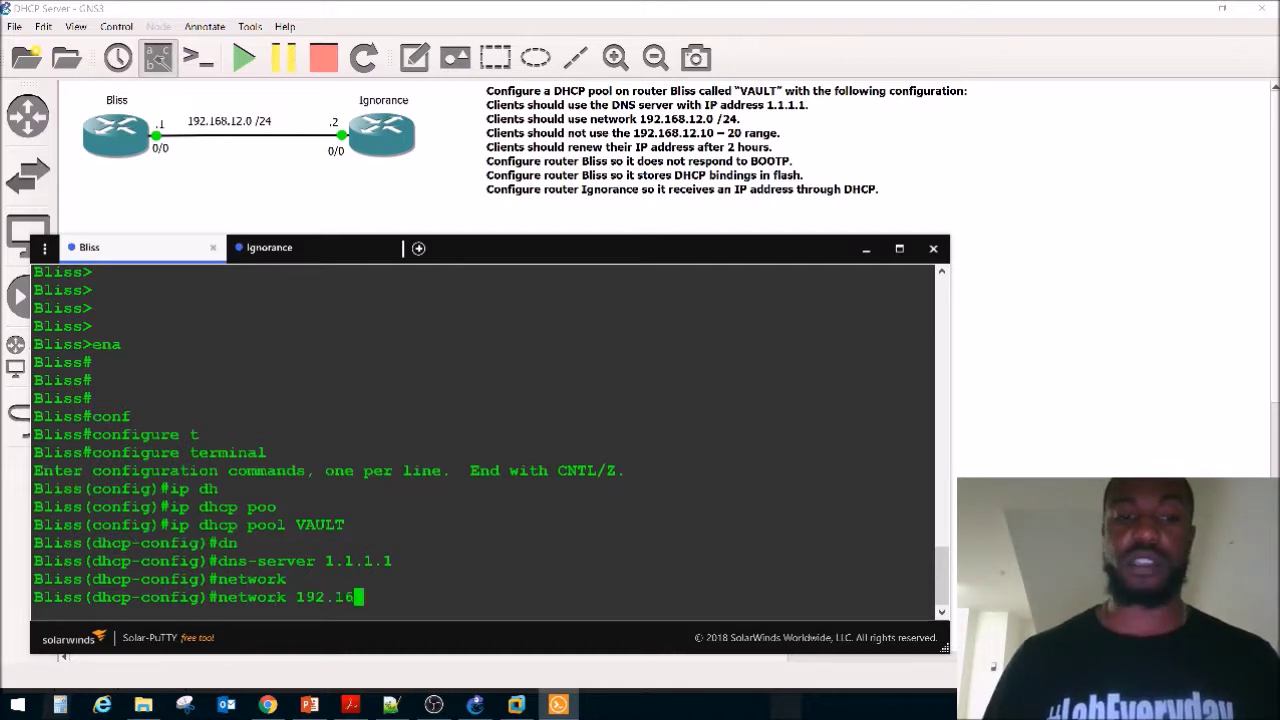
{"action": "type", "text": "8.12.0 "}
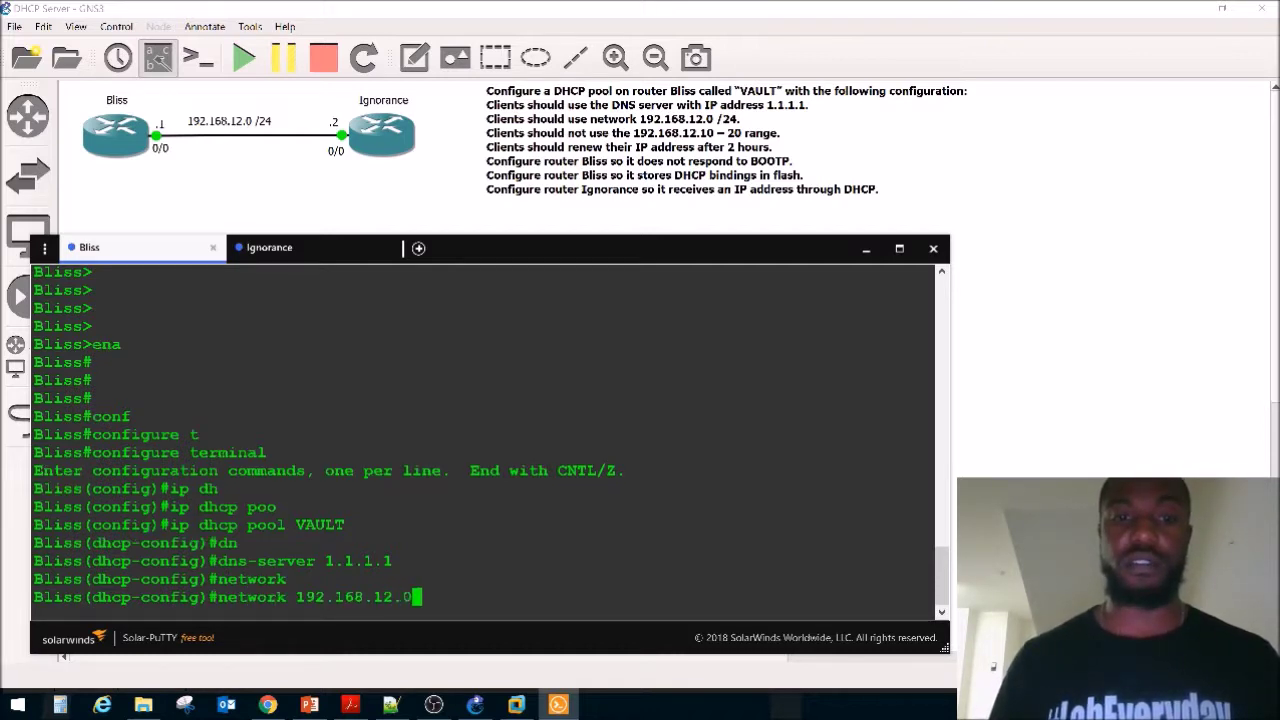
{"action": "type", "text": "25"}
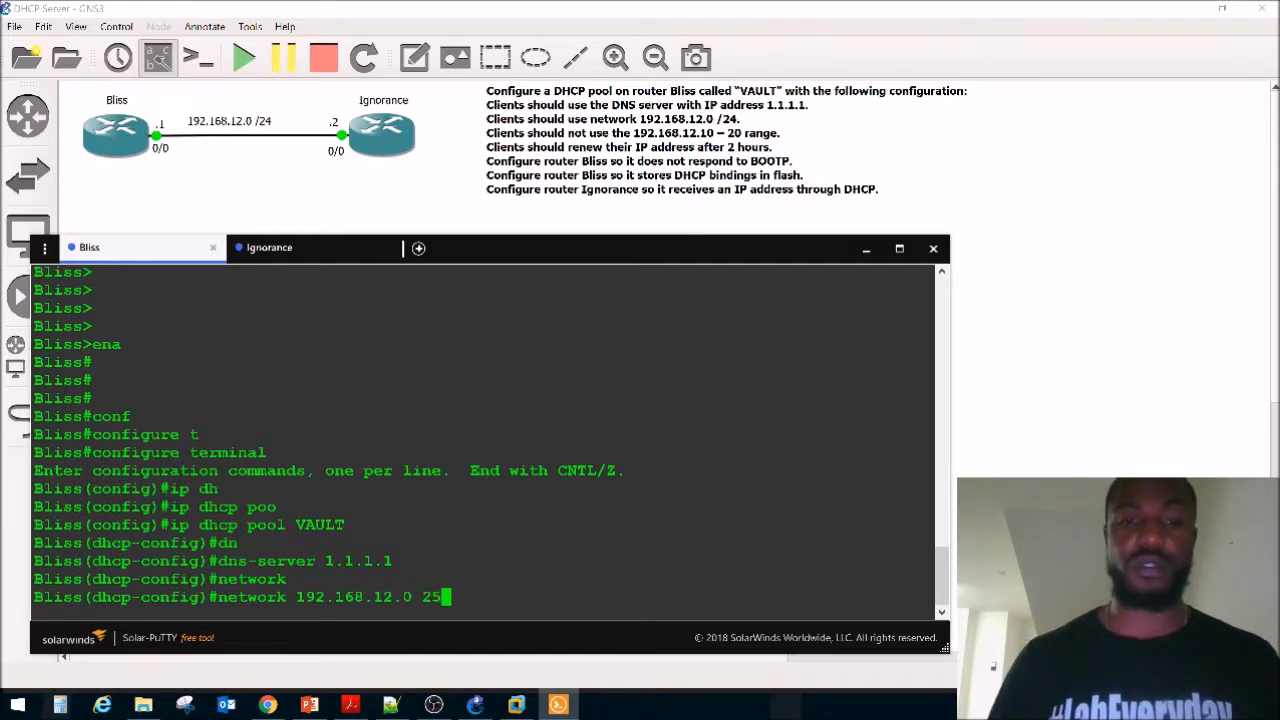
{"action": "type", "text": "5.255.255.0"}
{"action": "key", "text": "Return"}
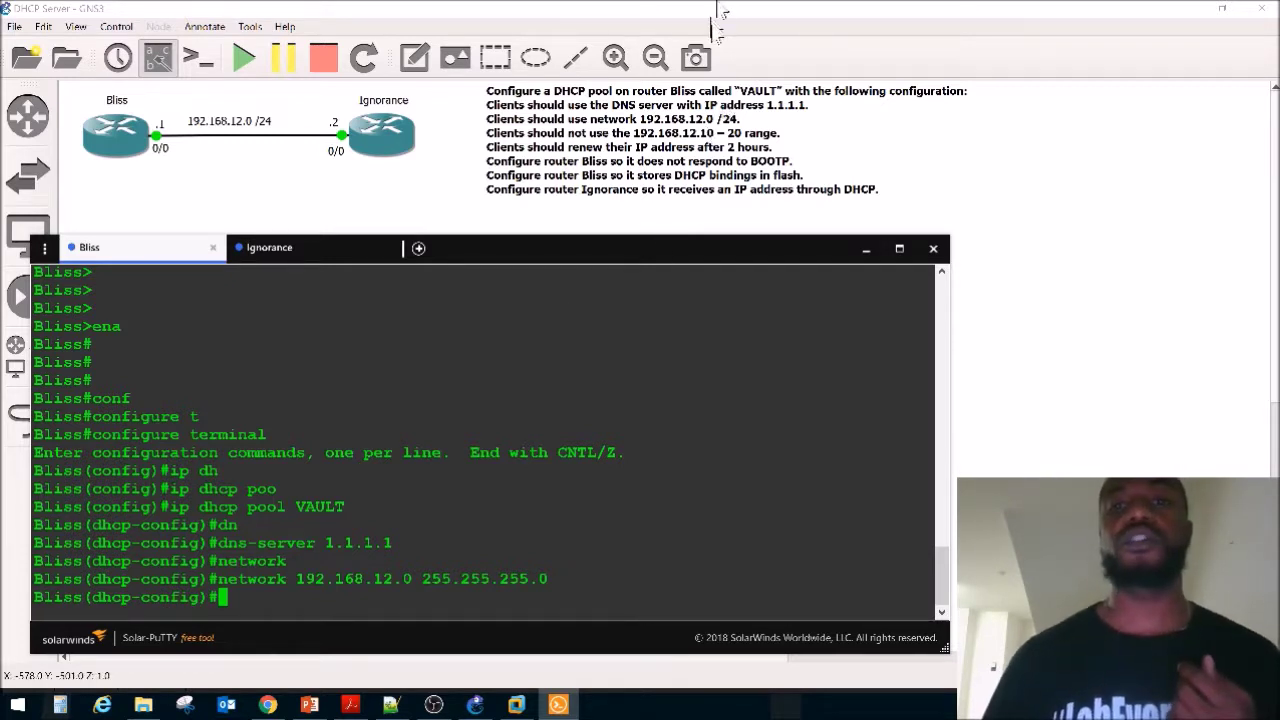
{"action": "left_click", "coordinate": [704, 124]}
{"action": "right_click", "coordinate": [701, 121]}
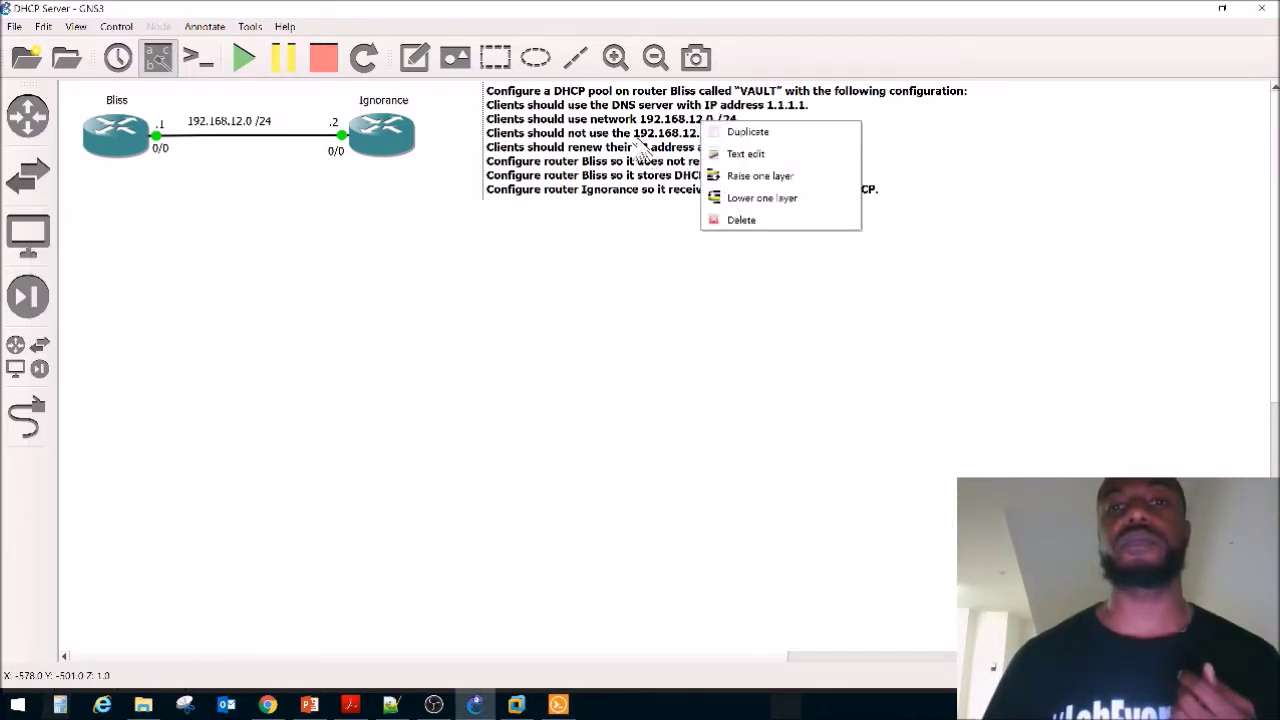
{"action": "key", "text": "Escape"}
{"action": "left_click", "coordinate": [548, 385]}
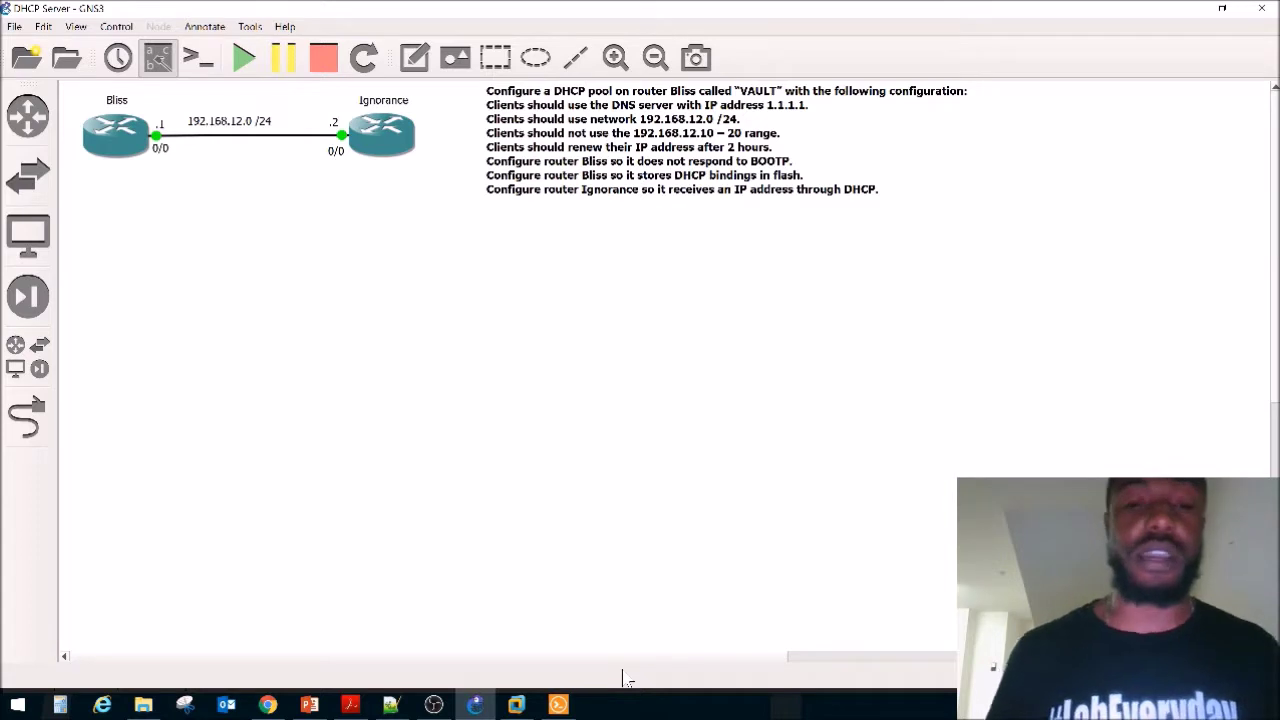
Return to the Bliss console and exit DHCP pool configuration to global configuration mode.
{"action": "left_click", "coordinate": [572, 706]}
{"action": "key", "text": "Return"}
{"action": "key", "text": "Return"}
{"action": "type", "text": "exit"}
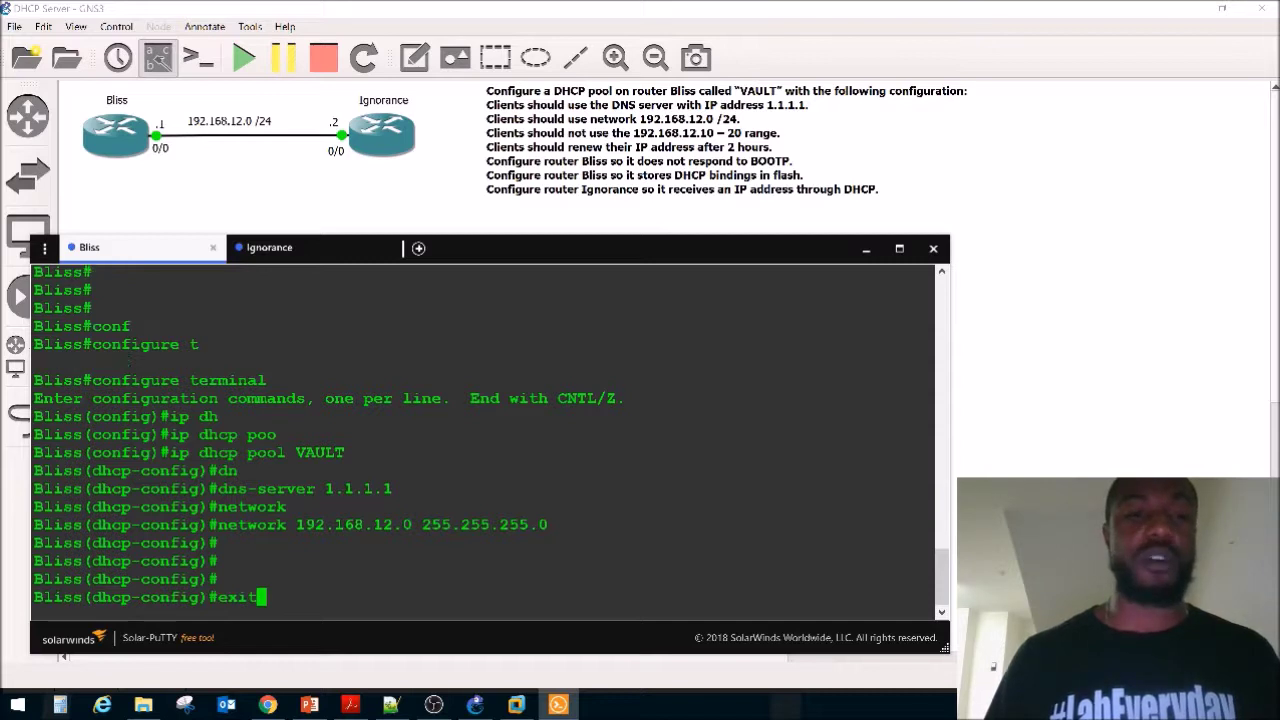
{"action": "key", "text": "Return"}
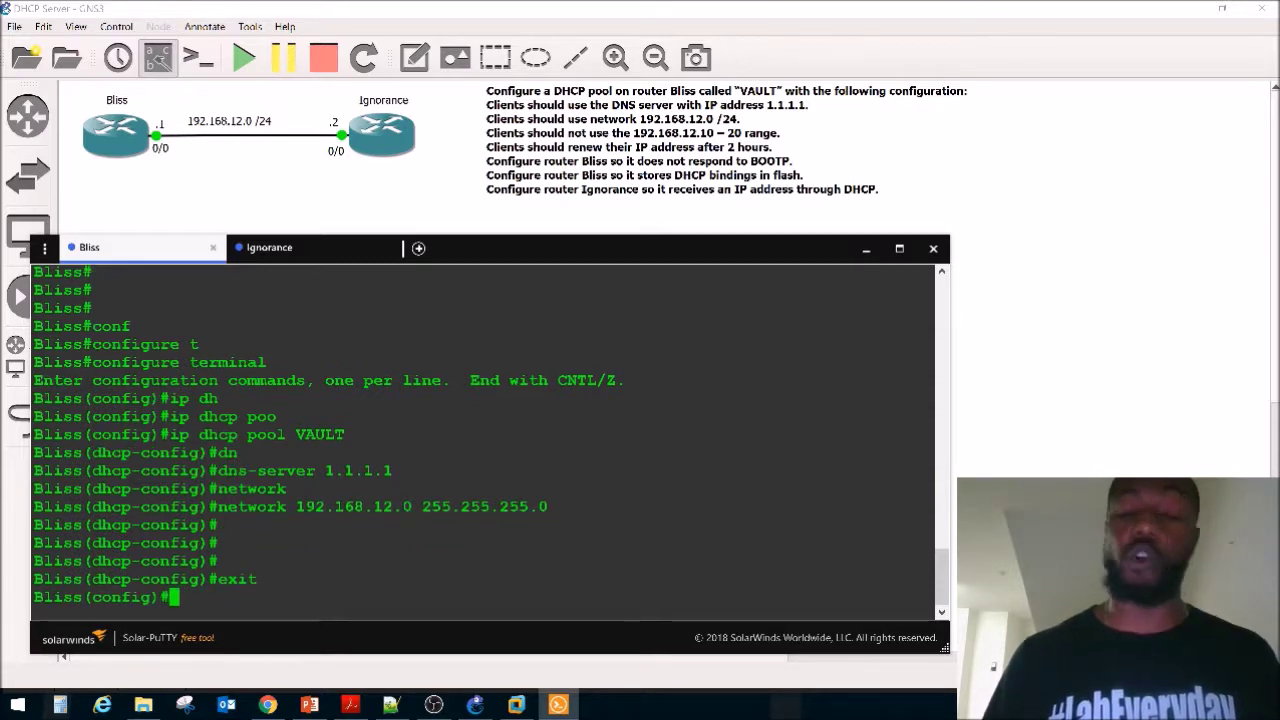
Start an ip dhcp excluded-address command on Bliss and display help for its first argument.
{"action": "type", "text": "ip ex"}
{"action": "key", "text": "Tab"}
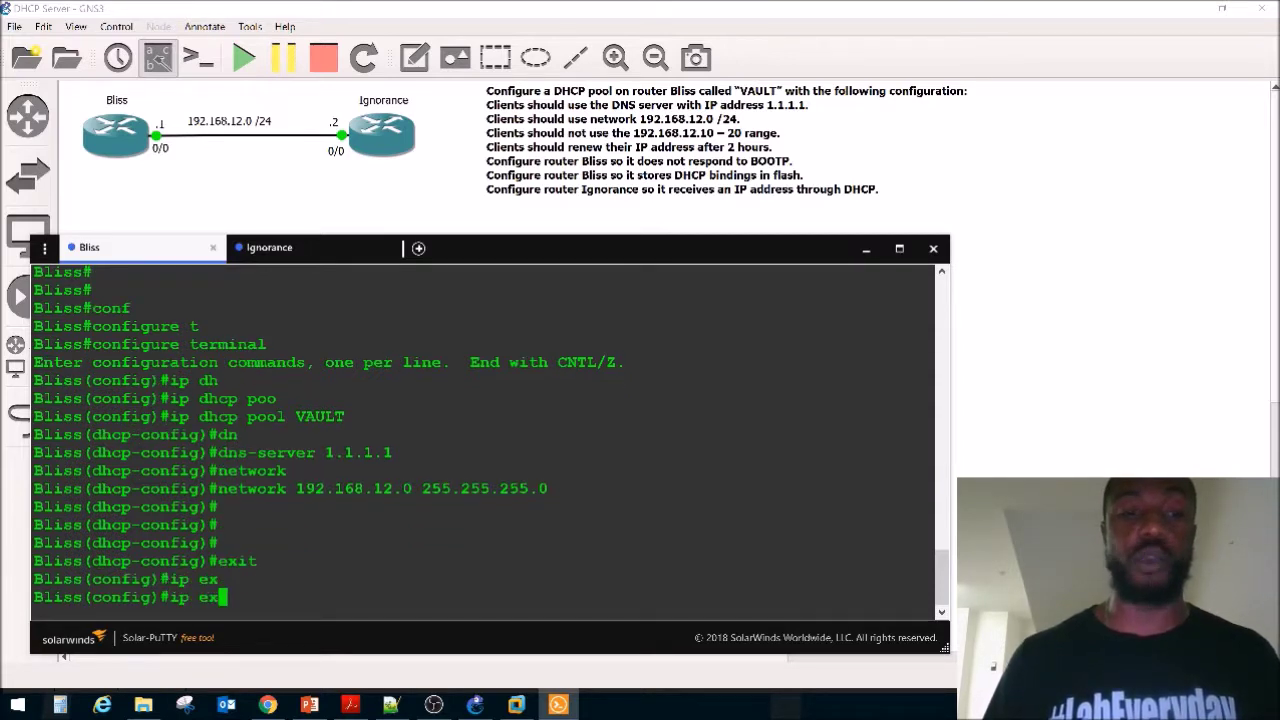
{"action": "type", "text": "c"}
{"action": "key", "text": "Tab"}
{"action": "type", "text": "l"}
{"action": "key", "text": "Tab"}
{"action": "key", "text": "BackSpace"}
{"action": "key", "text": "BackSpace"}
{"action": "key", "text": "BackSpace"}
{"action": "key", "text": "BackSpace"}
{"action": "type", "text": "dh"}
{"action": "key", "text": "Tab"}
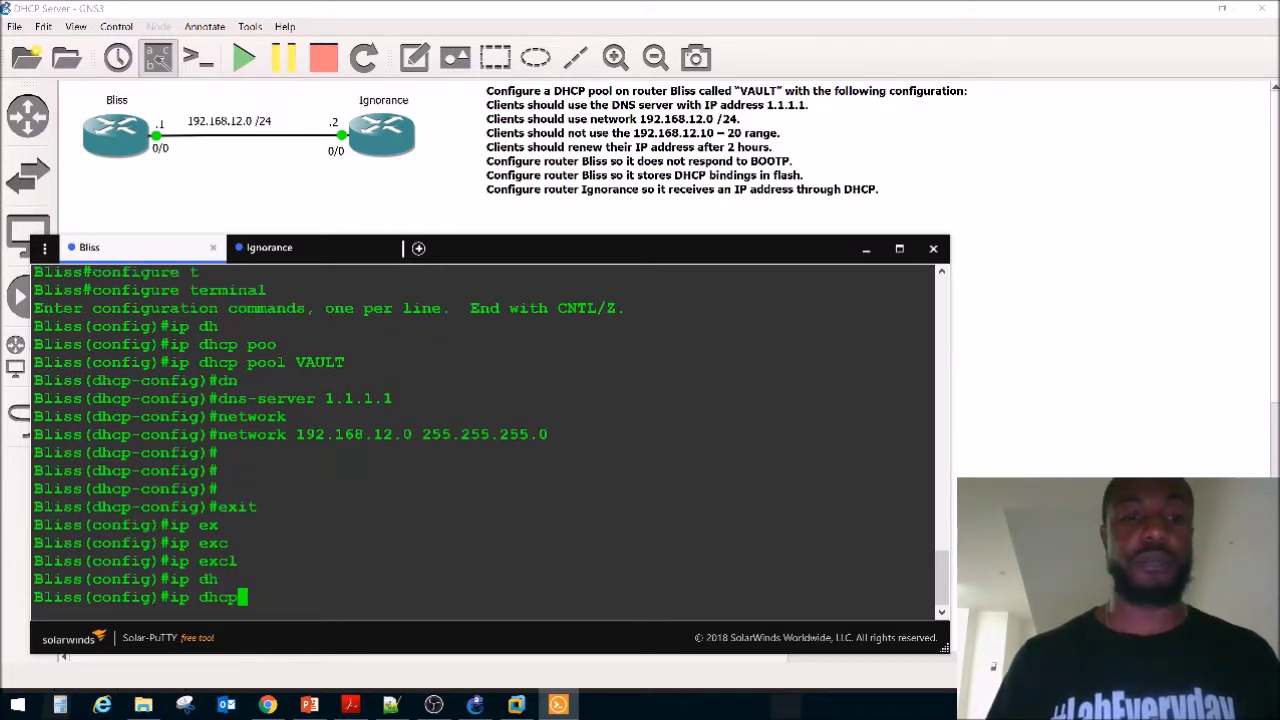
{"action": "type", "text": "e"}
{"action": "key", "text": "Tab"}
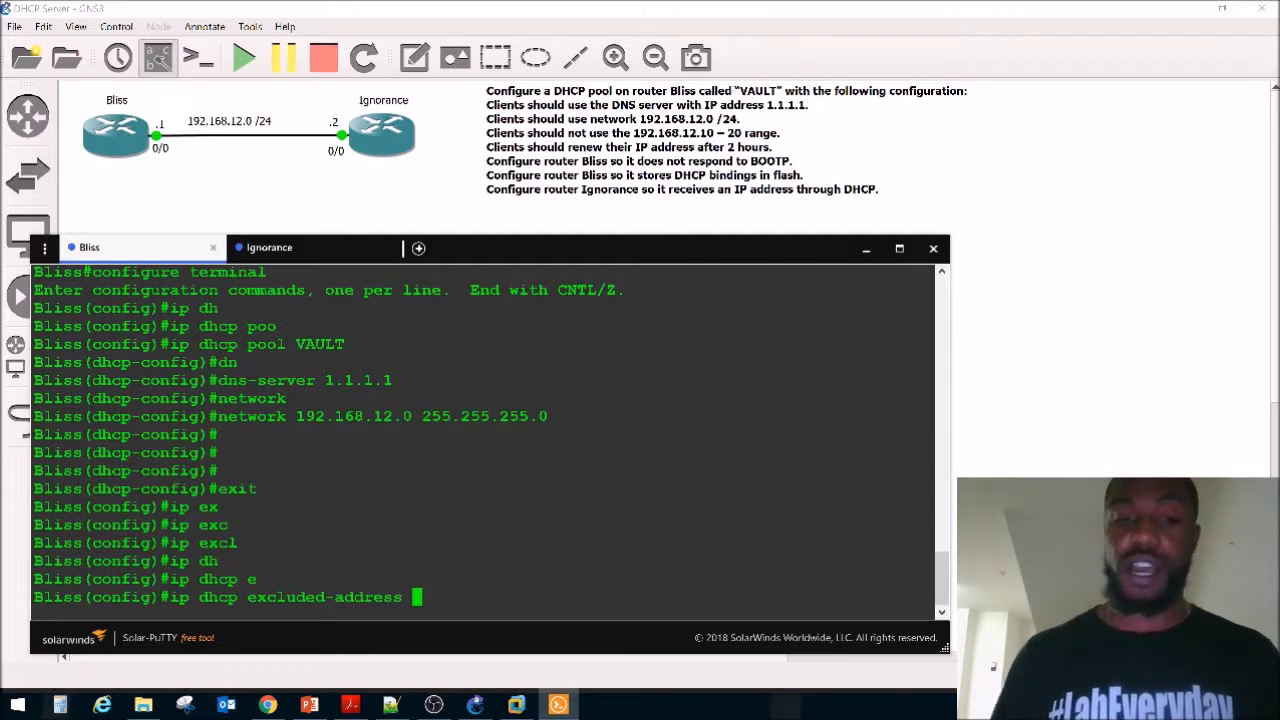
{"action": "type", "text": "?"}
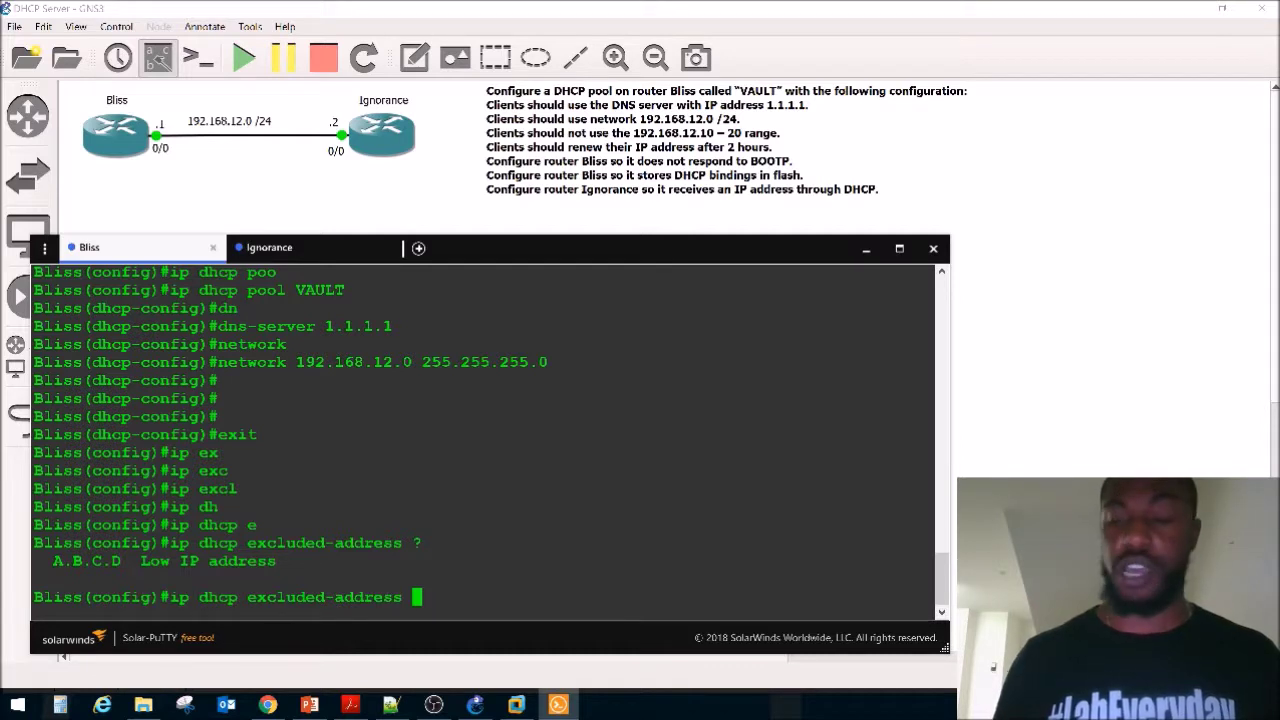
Complete the DHCP exclusion with the address range 192.168.12.10 to 192.168.12.20.
{"action": "type", "text": "192.16"}
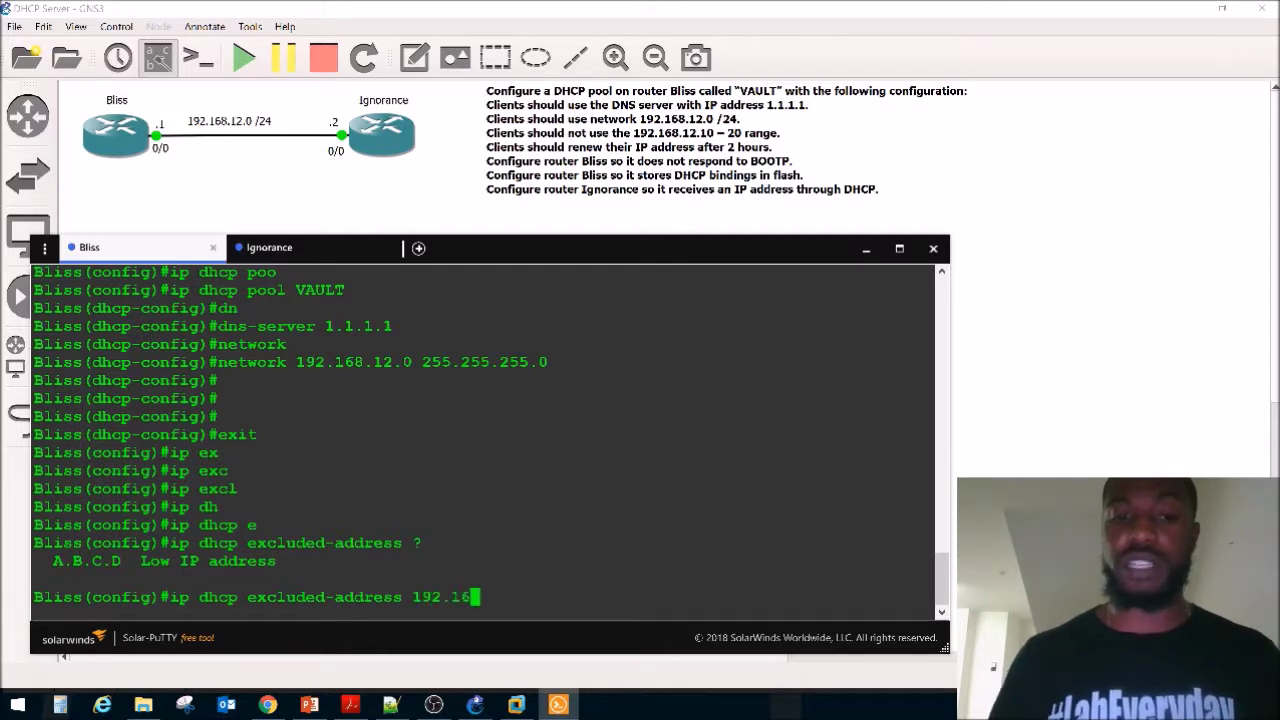
{"action": "type", "text": "8.12.10 "}
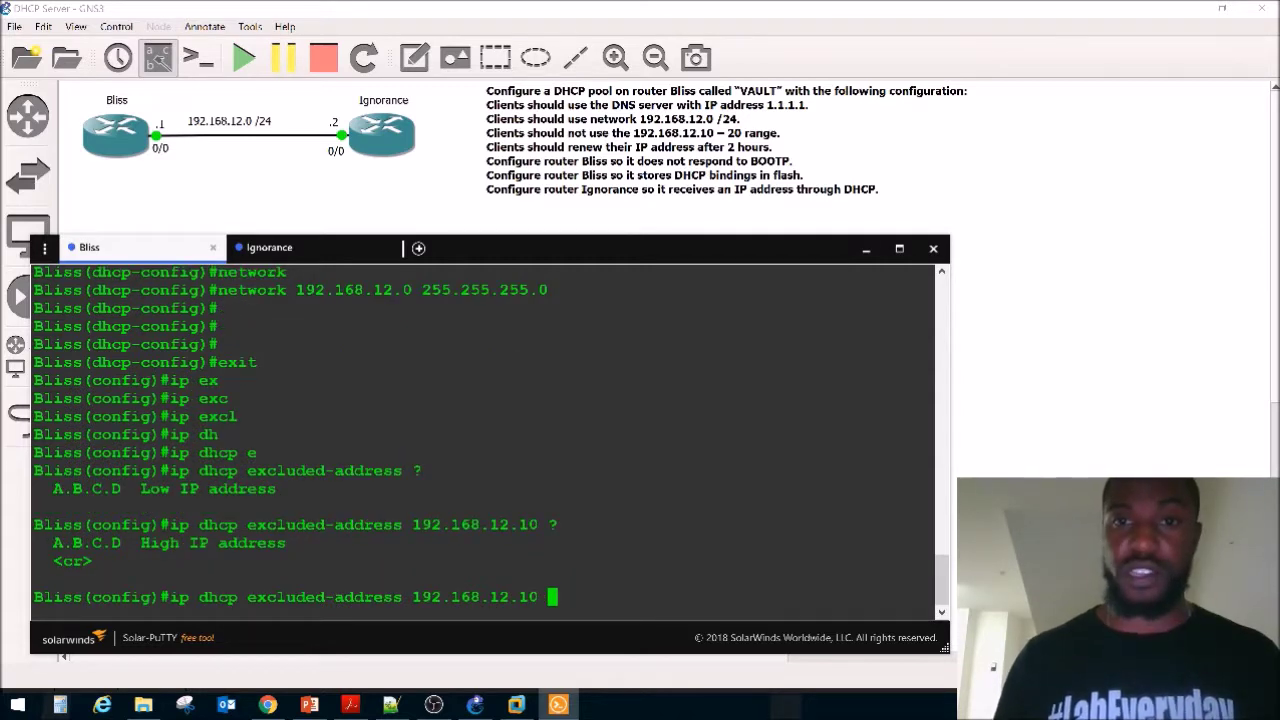
{"action": "type", "text": "?19"}
{"action": "type", "text": "168."}
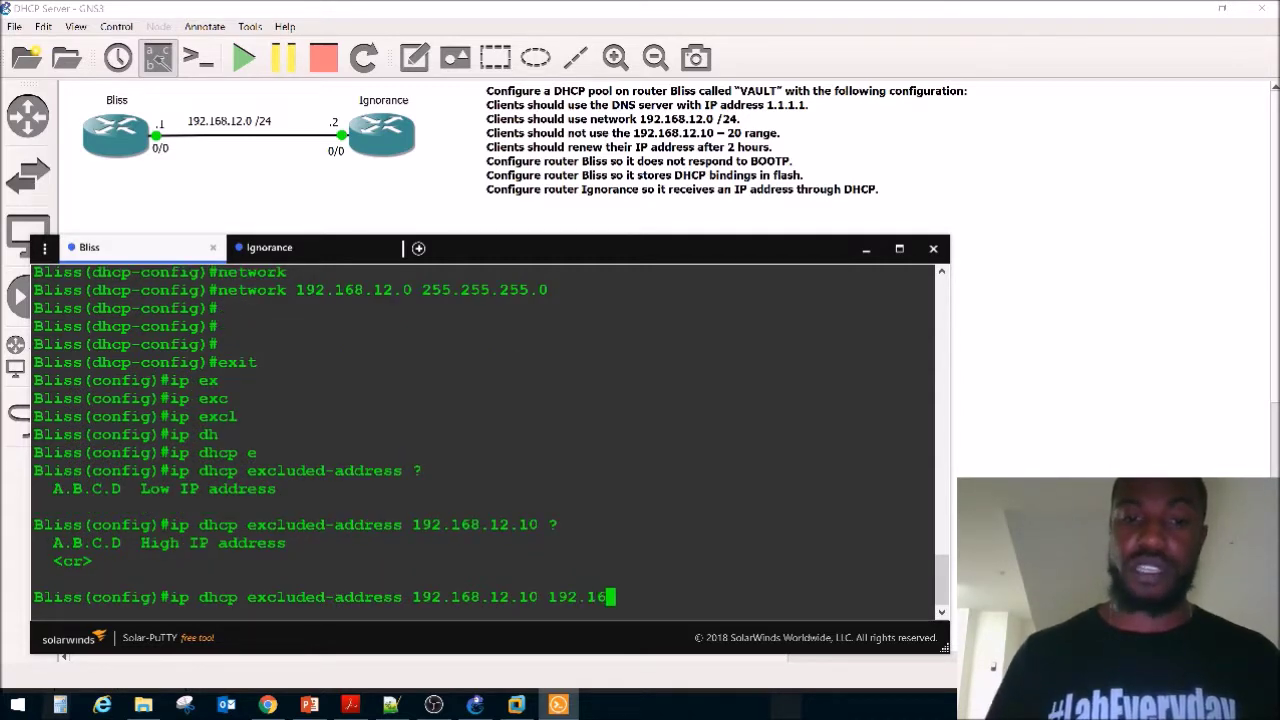
{"action": "type", "text": "12."}
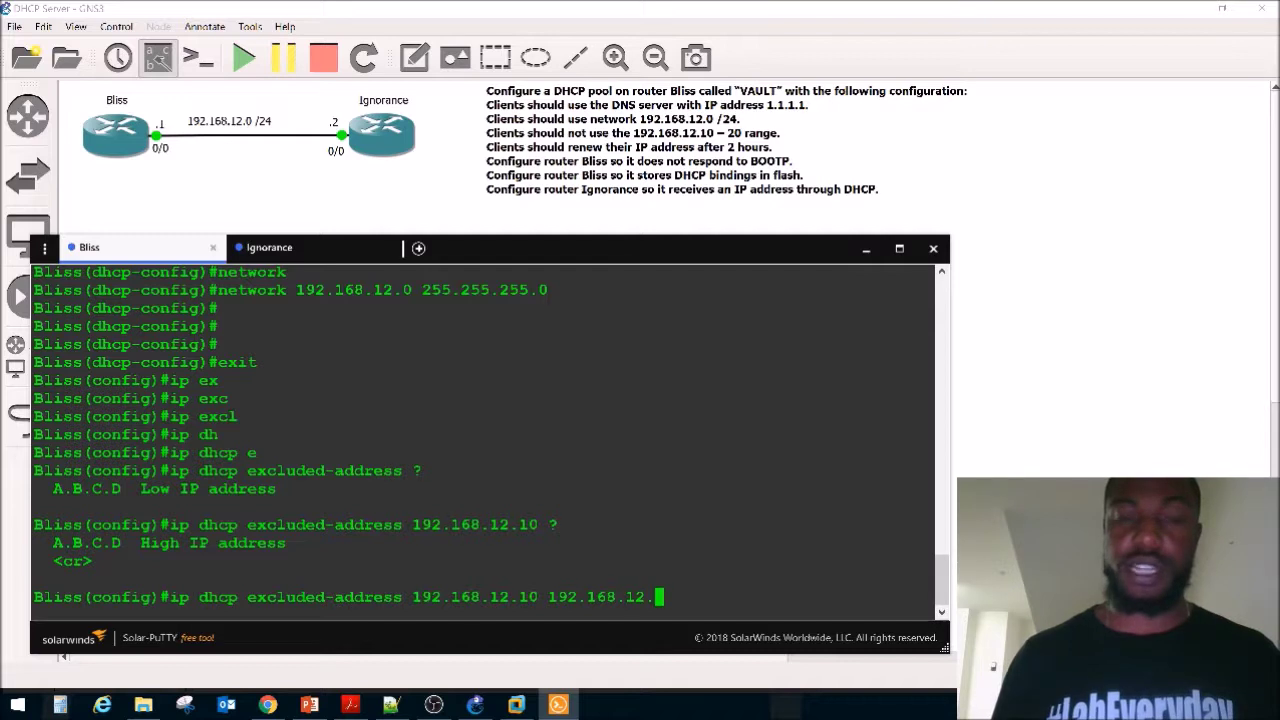
{"action": "type", "text": "20"}
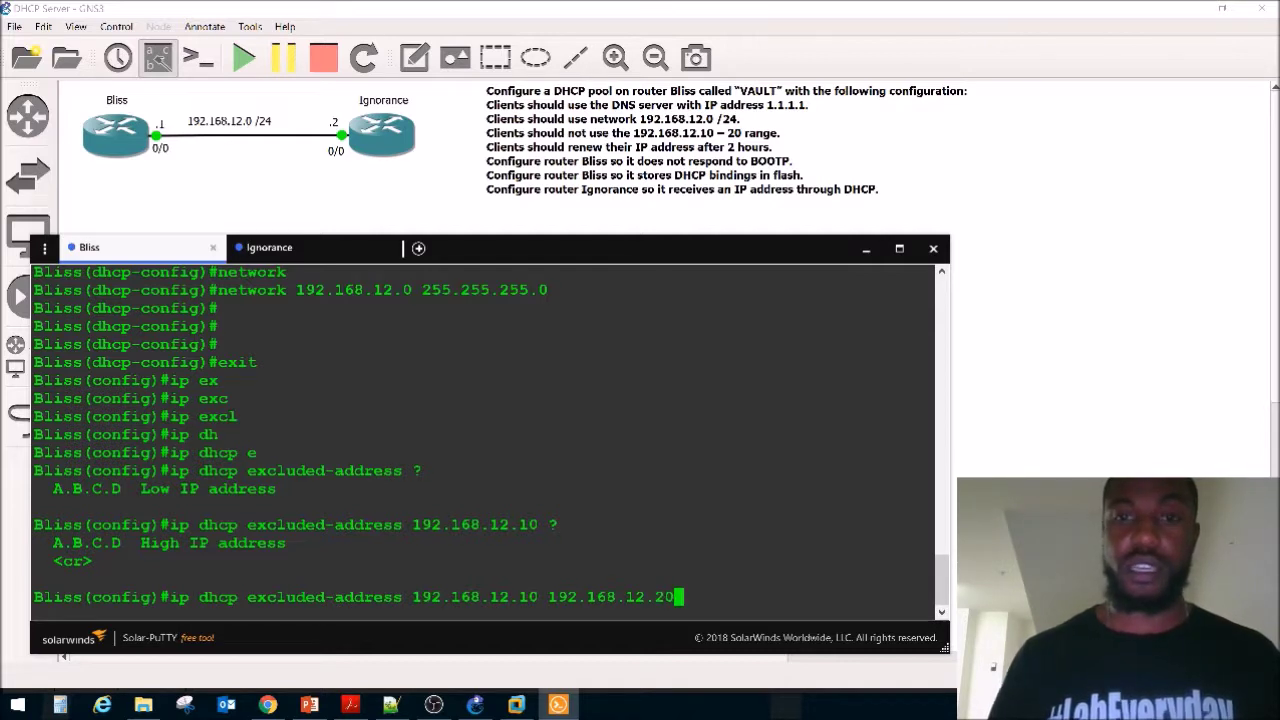
{"action": "key", "text": "Return"}
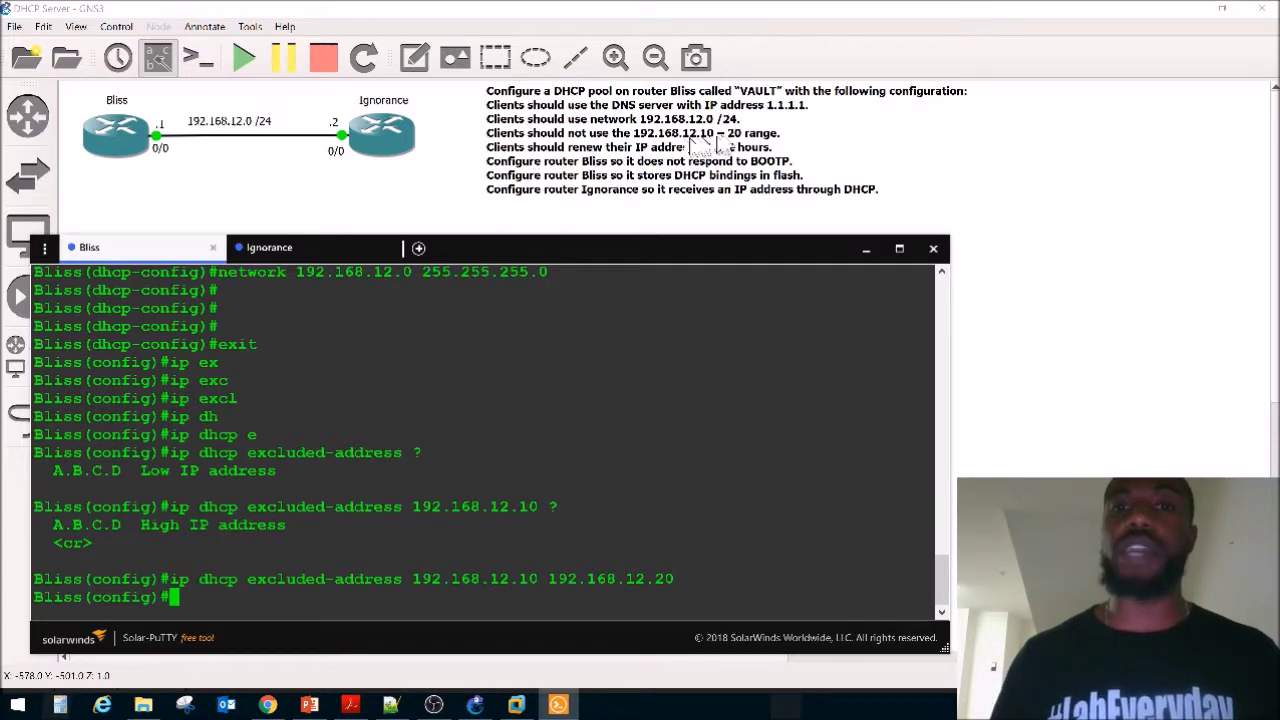
List the available ip dhcp subcommands in global configuration mode and clear the command line.
{"action": "type", "text": "ip dhcp ?"}
{"action": "key", "text": "BackSpace"}
{"action": "key", "text": "BackSpace"}
{"action": "key", "text": "BackSpace"}
{"action": "key", "text": "BackSpace"}
{"action": "key", "text": "BackSpace"}
{"action": "key", "text": "BackSpace"}
{"action": "key", "text": "BackSpace"}
{"action": "key", "text": "BackSpace"}
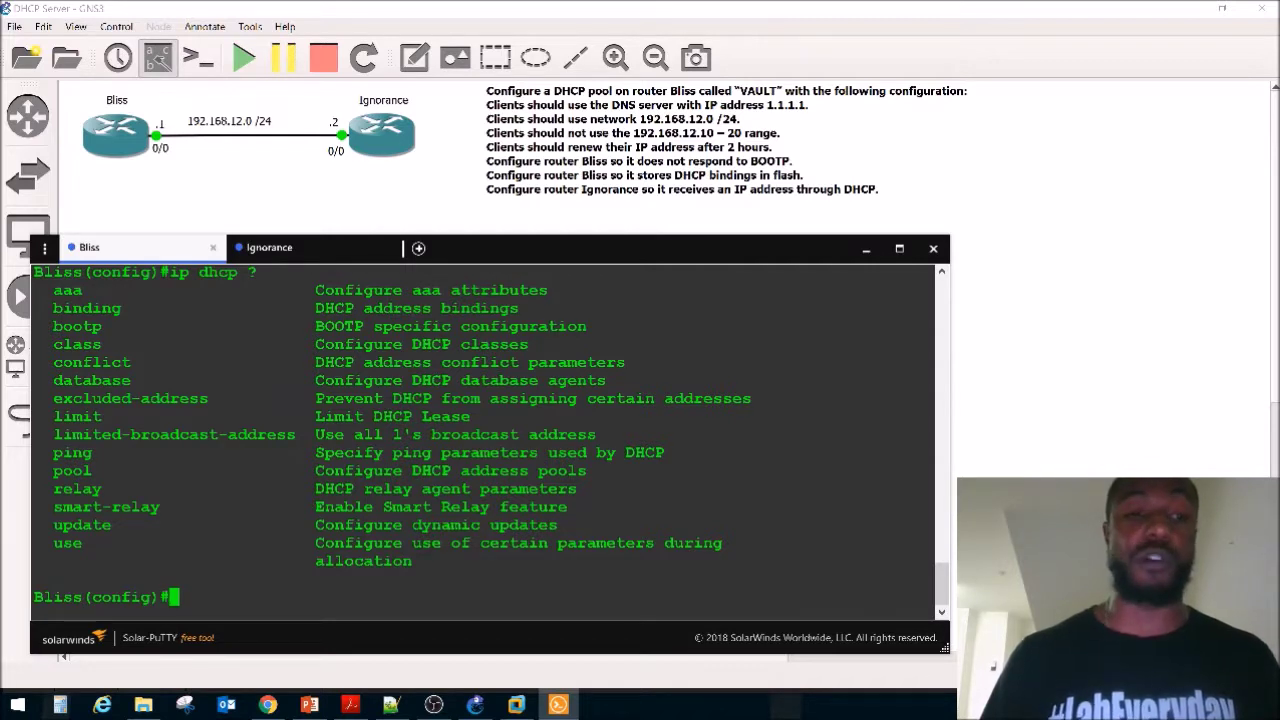
Reopen the VAULT DHCP pool for configuration on router Bliss.
{"action": "type", "text": "ip dh"}
{"action": "key", "text": "Tab"}
{"action": "type", "text": "po"}
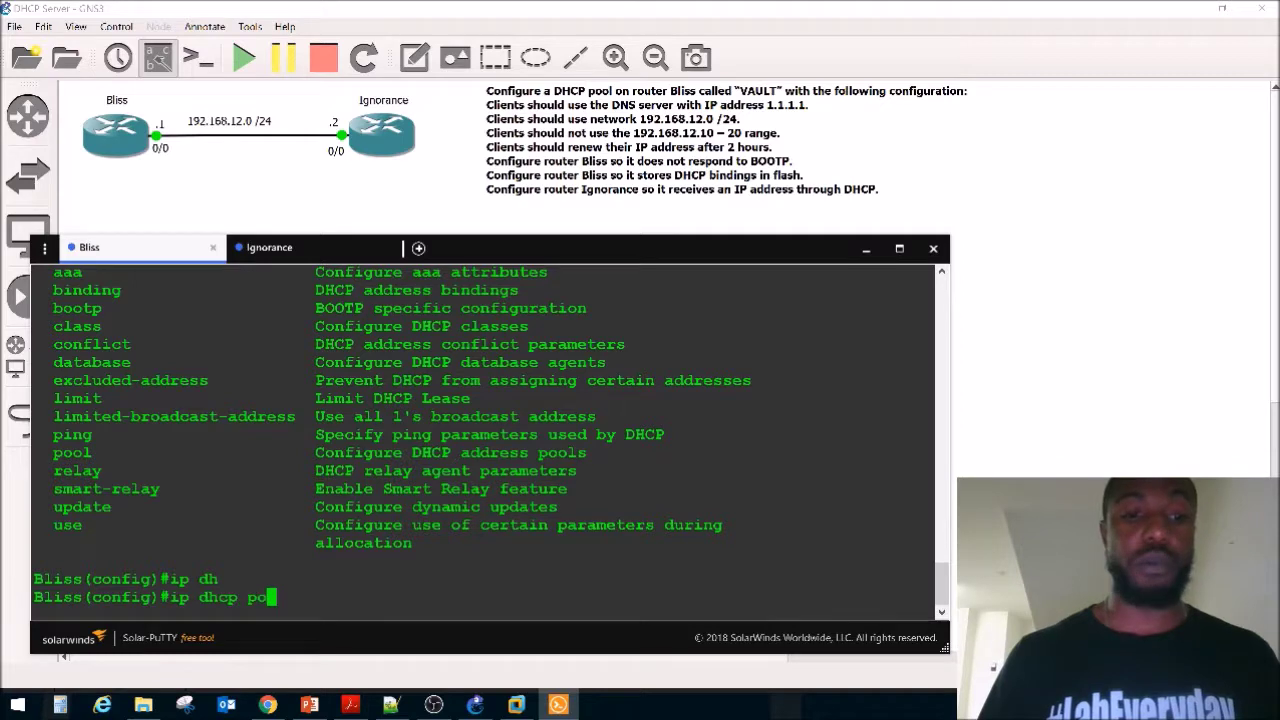
{"action": "key", "text": "Tab"}
{"action": "type", "text": "VAULT"}
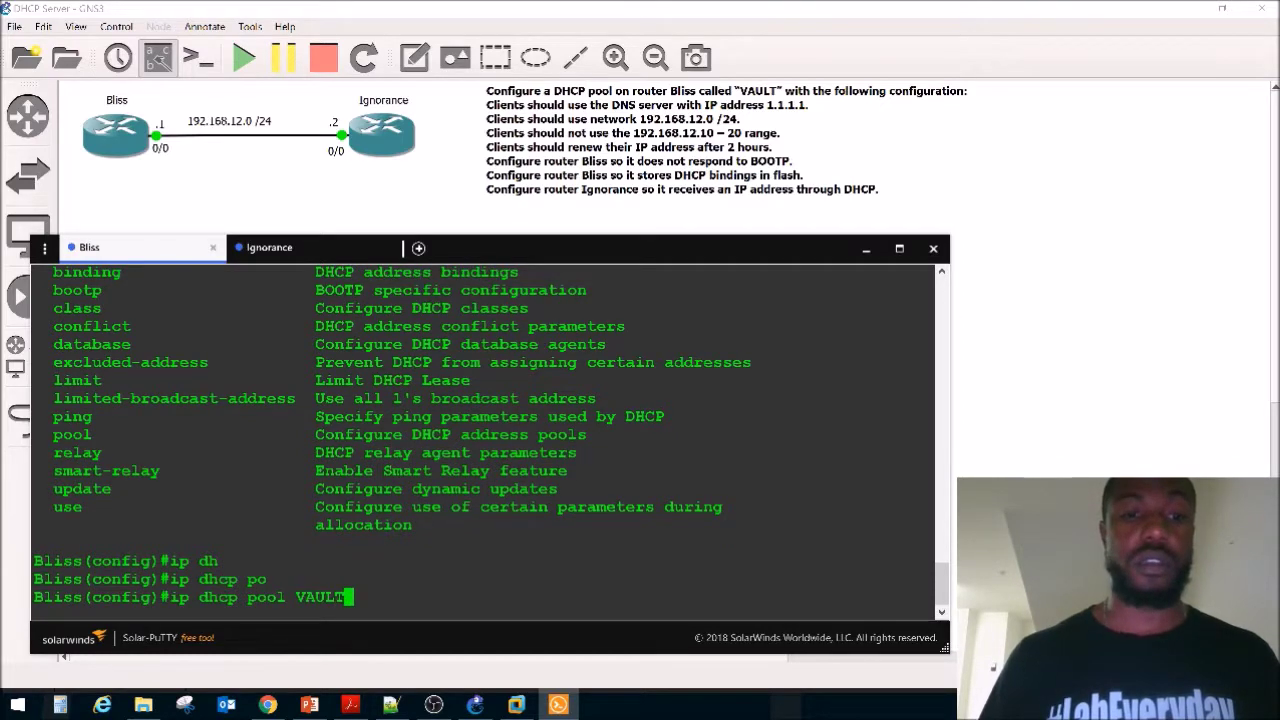
{"action": "key", "text": "Return"}
Set the VAULT pool's lease to 0 days, 2 hours and 0 minutes, checking the help for each argument.
{"action": "type", "text": "LE"}
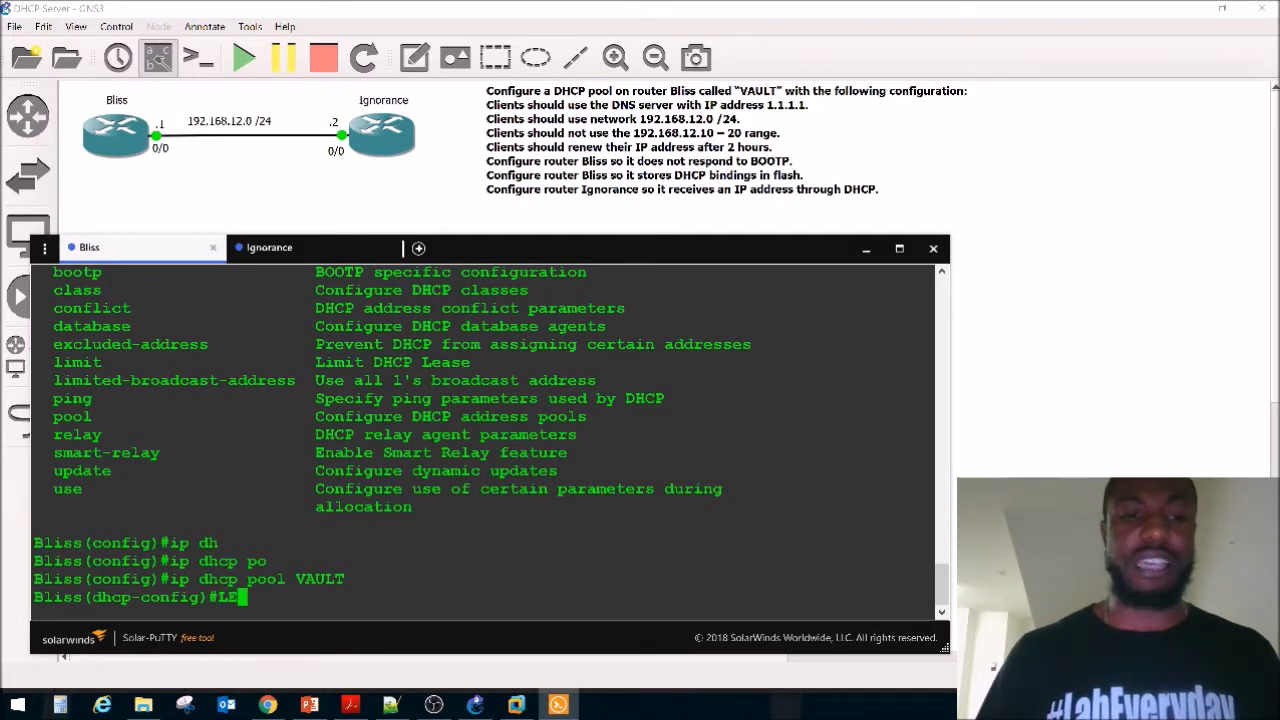
{"action": "key", "text": "Tab"}
{"action": "type", "text": "?"}
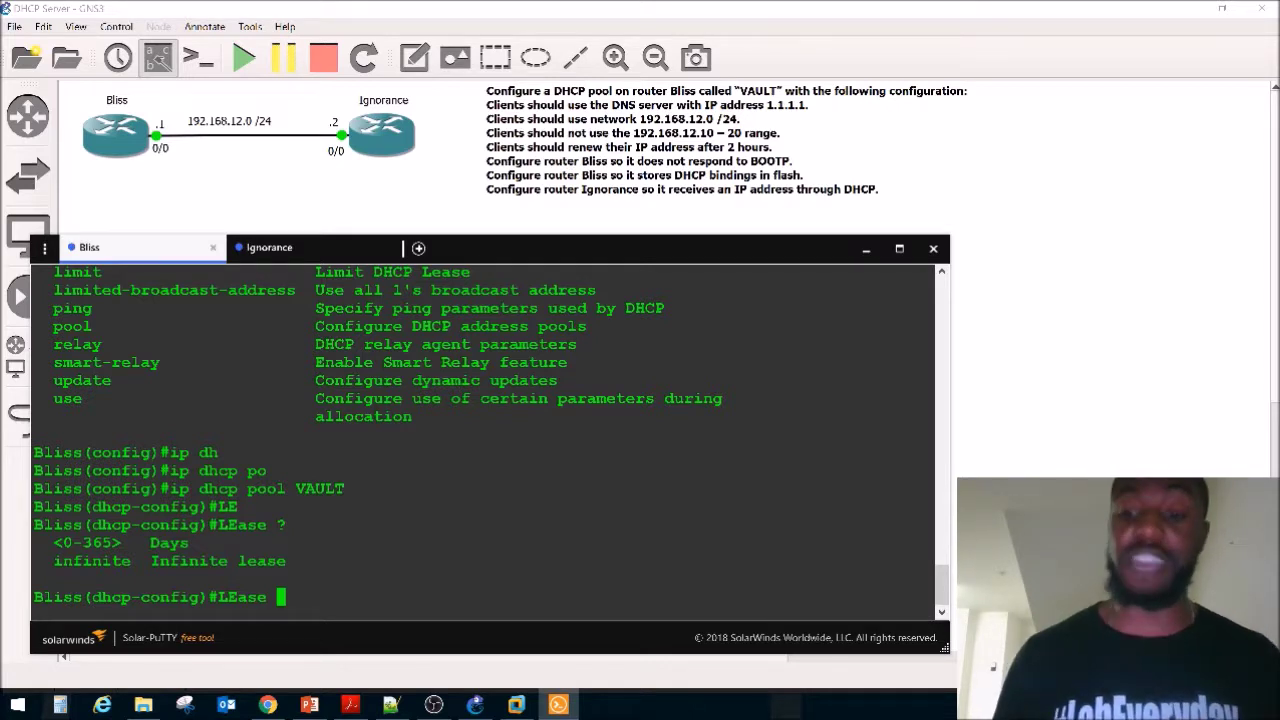
{"action": "type", "text": "0 ?"}
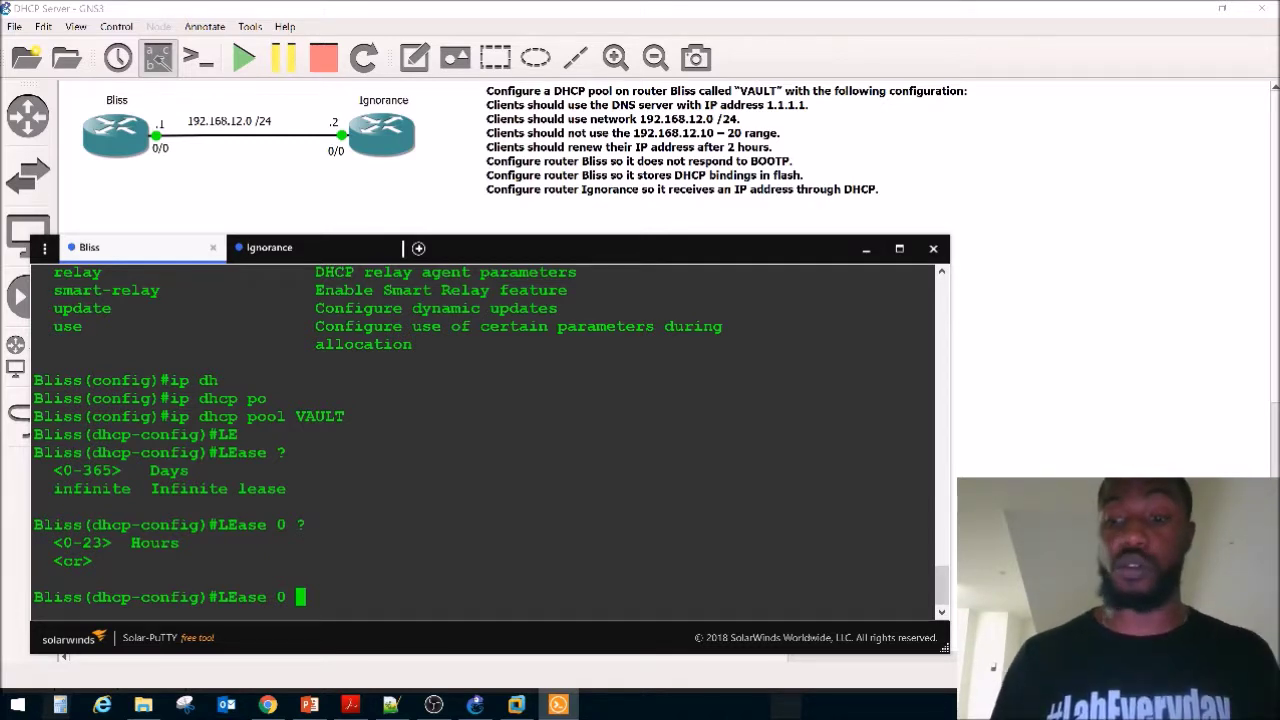
{"action": "type", "text": "2"}
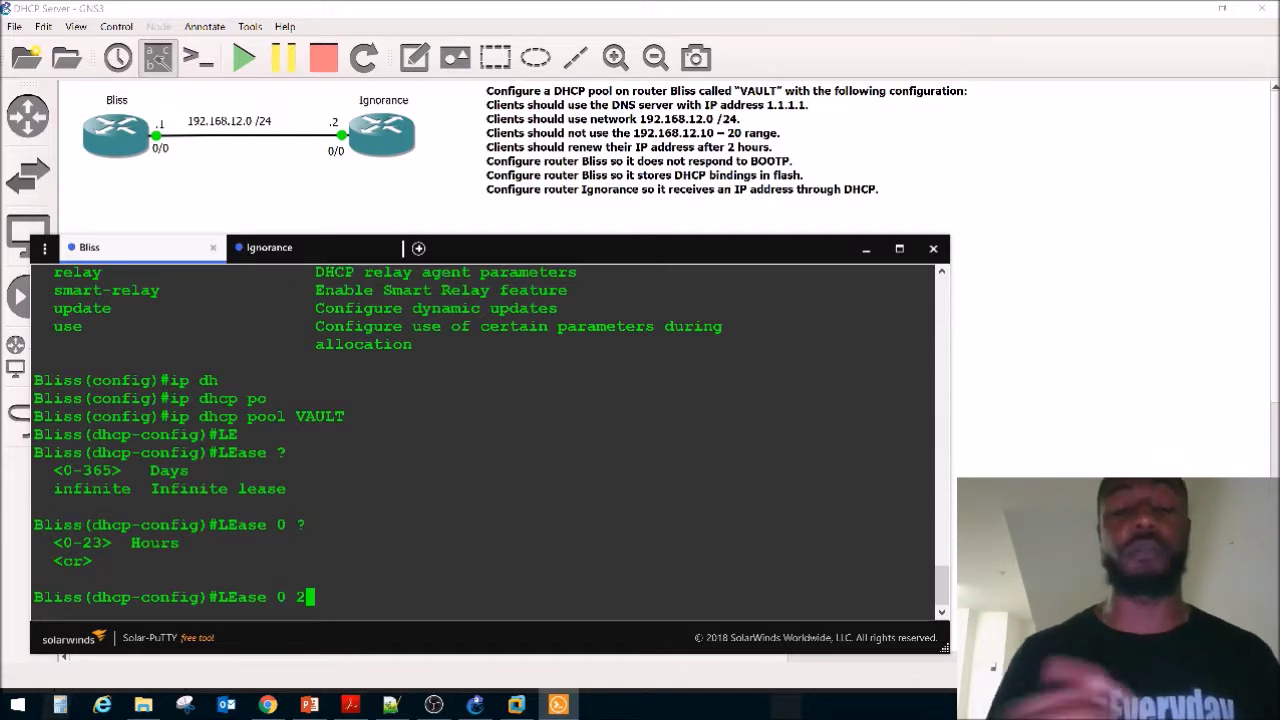
{"action": "type", "text": "?"}
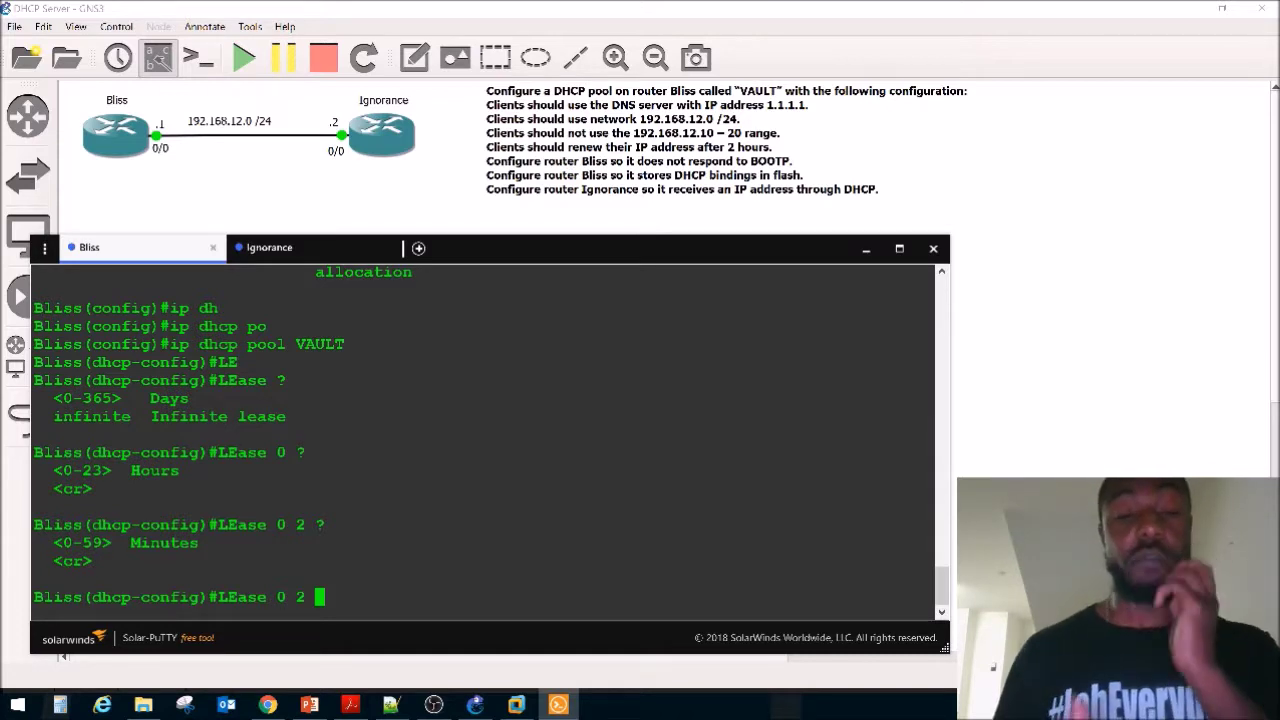
{"action": "type", "text": "0"}
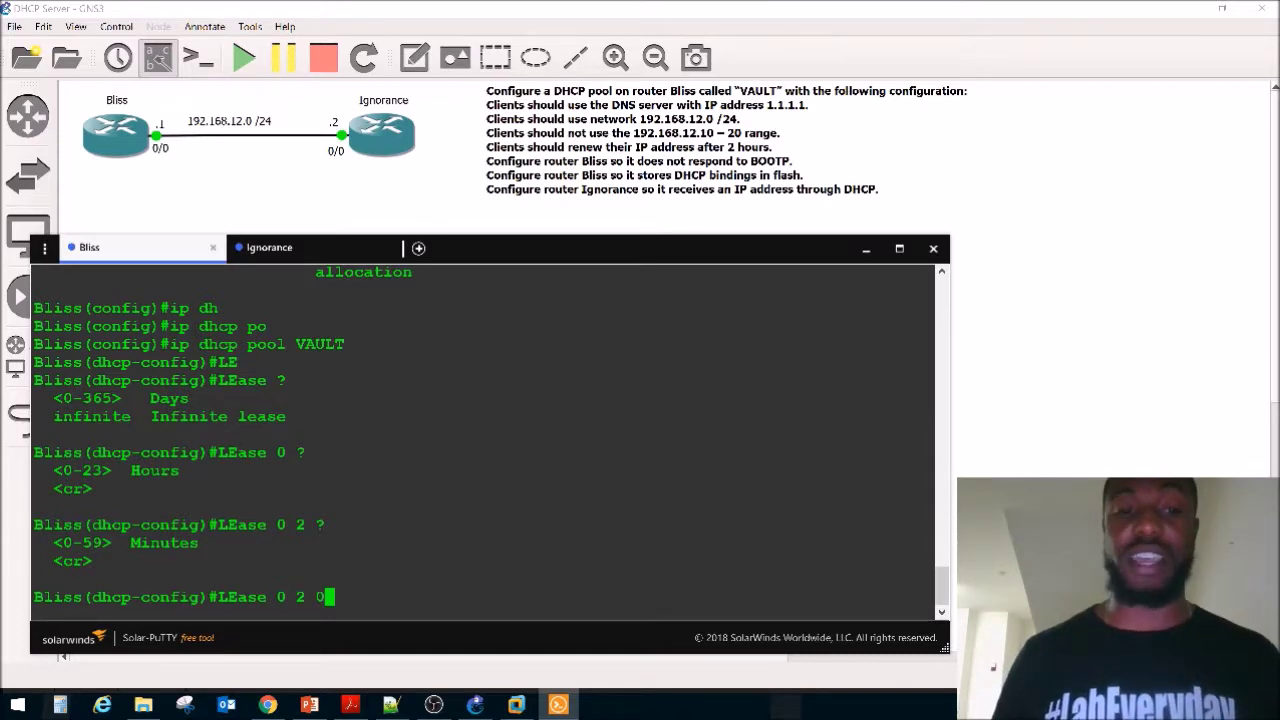
{"action": "key", "text": "Return"}
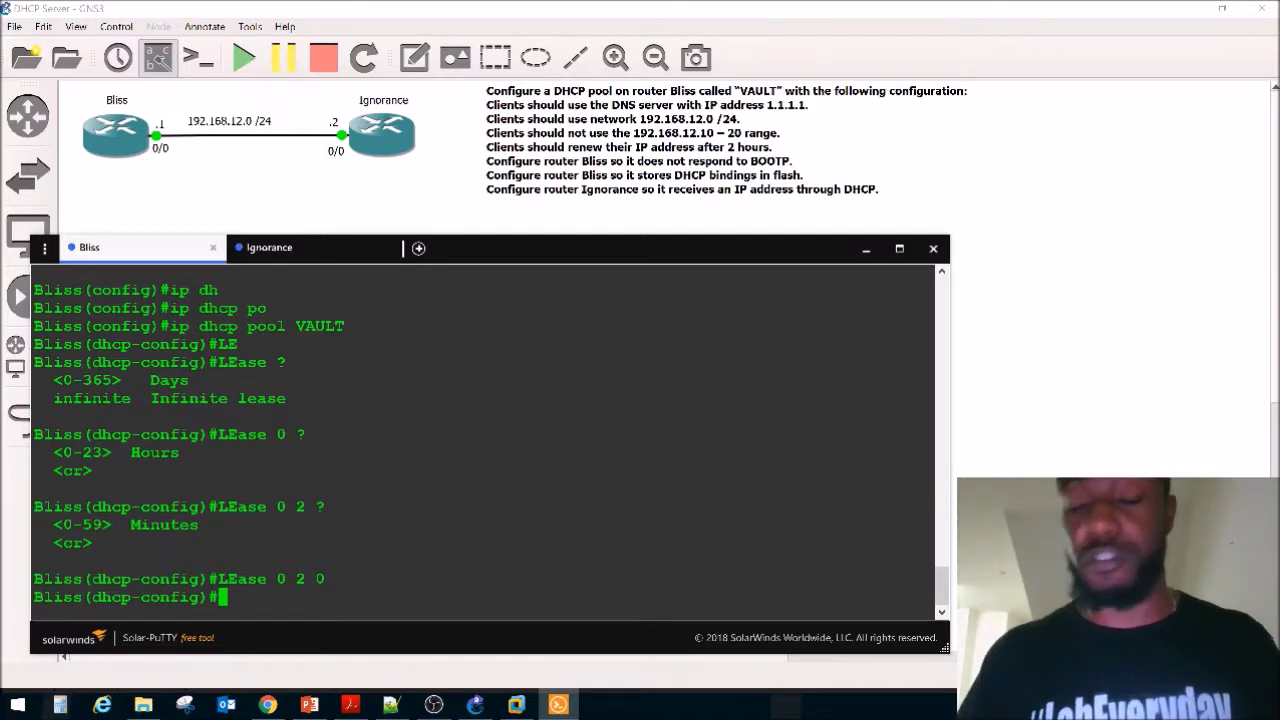
{"action": "key", "text": "Return"}
{"action": "key", "text": "Return"}
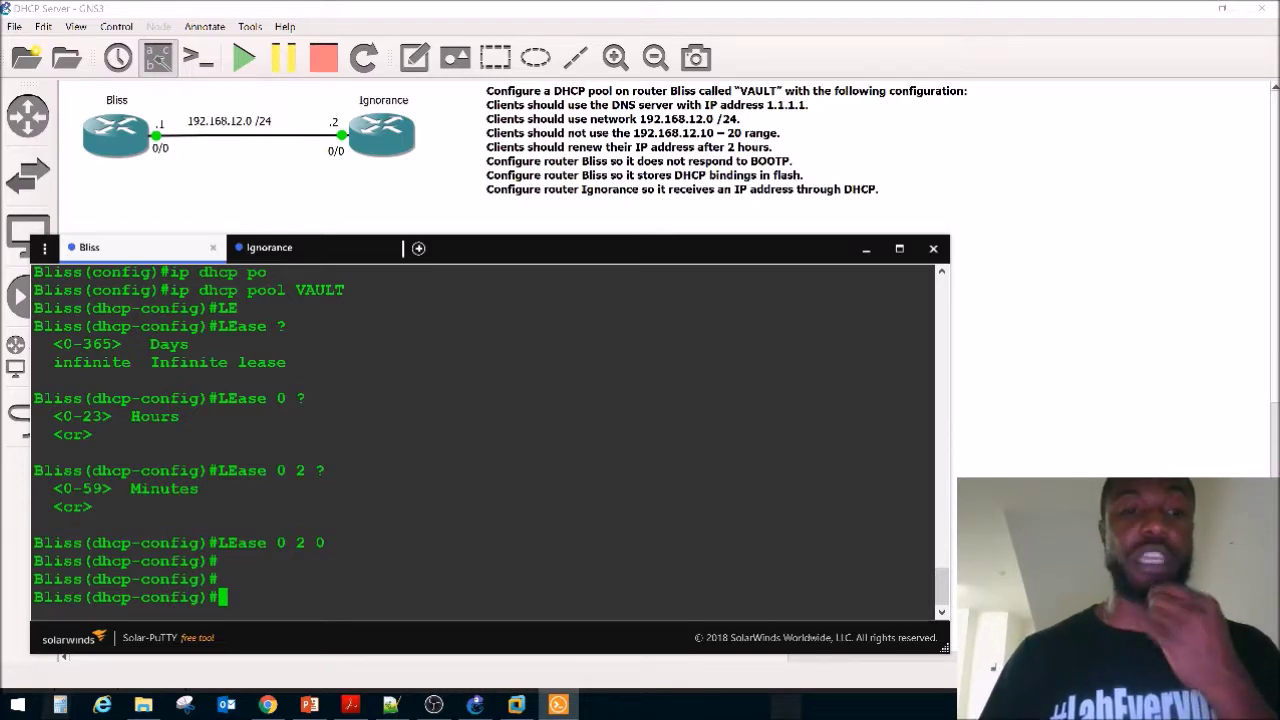
List the available DHCP pool configuration commands and exit to global configuration mode on Bliss.
{"action": "type", "text": "?"}
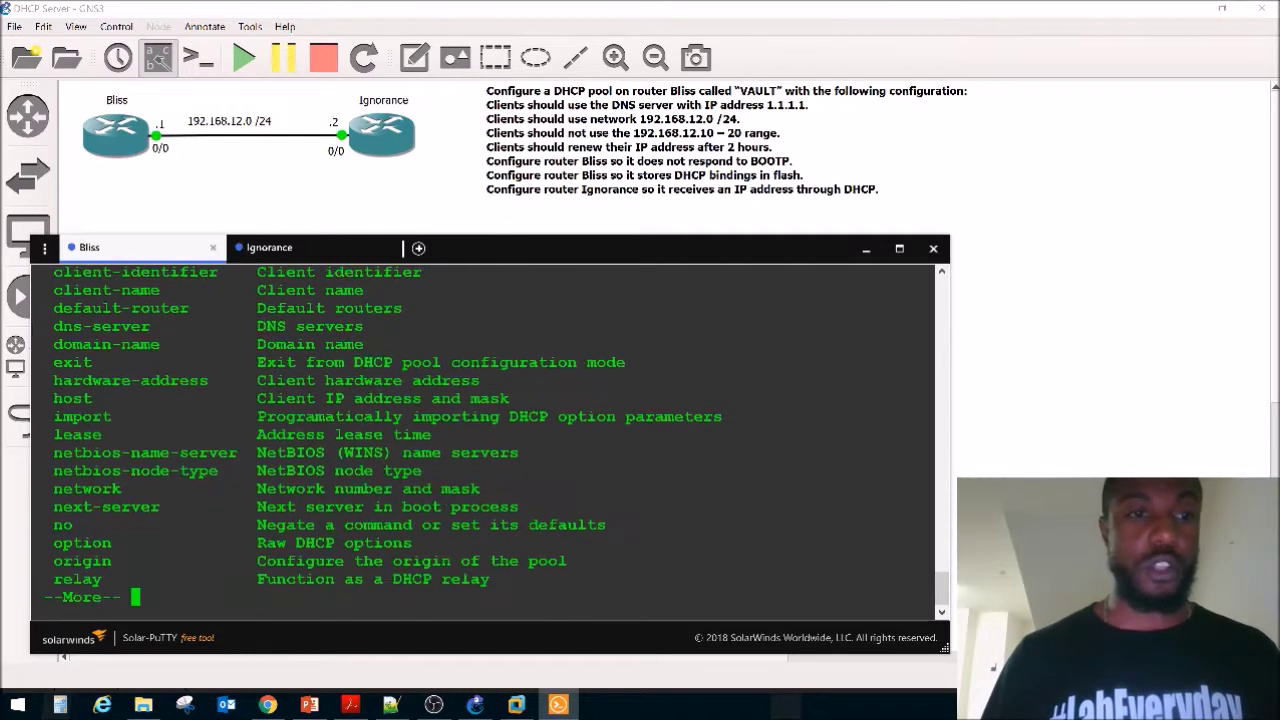
{"action": "type", "text": "exit"}
{"action": "key", "text": "BackSpace"}
{"action": "key", "text": "BackSpace"}
{"action": "key", "text": "BackSpace"}
{"action": "type", "text": "exi"}
{"action": "key", "text": "Return"}
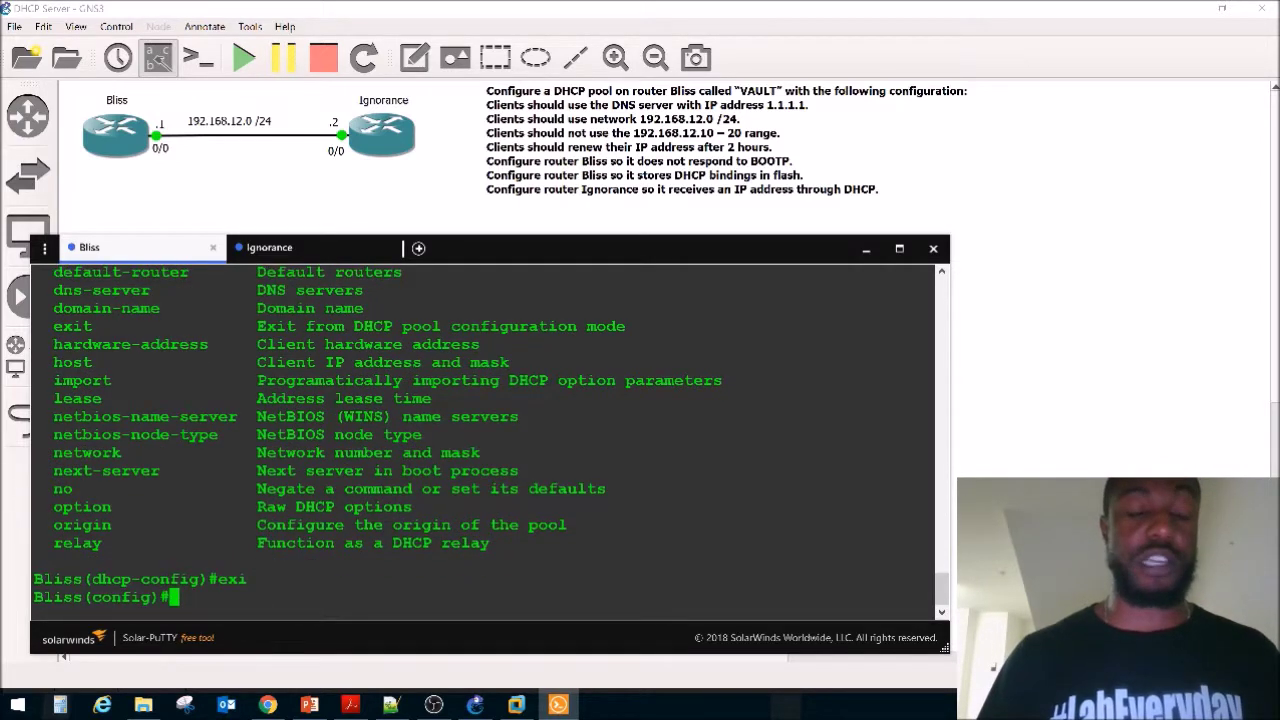
Display the ip dhcp subcommands in global configuration mode and look for the BOOTP option.
{"action": "type", "text": "ip dh"}
{"action": "key", "text": "Tab"}
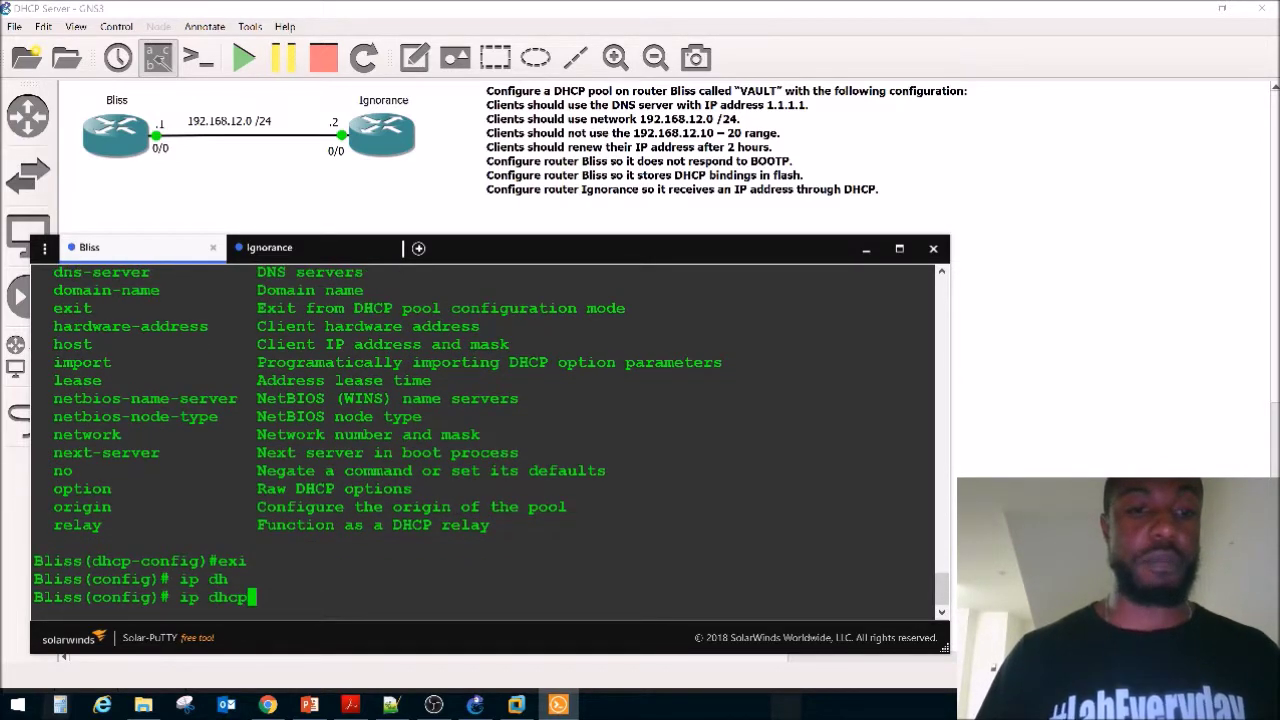
{"action": "type", "text": "?"}
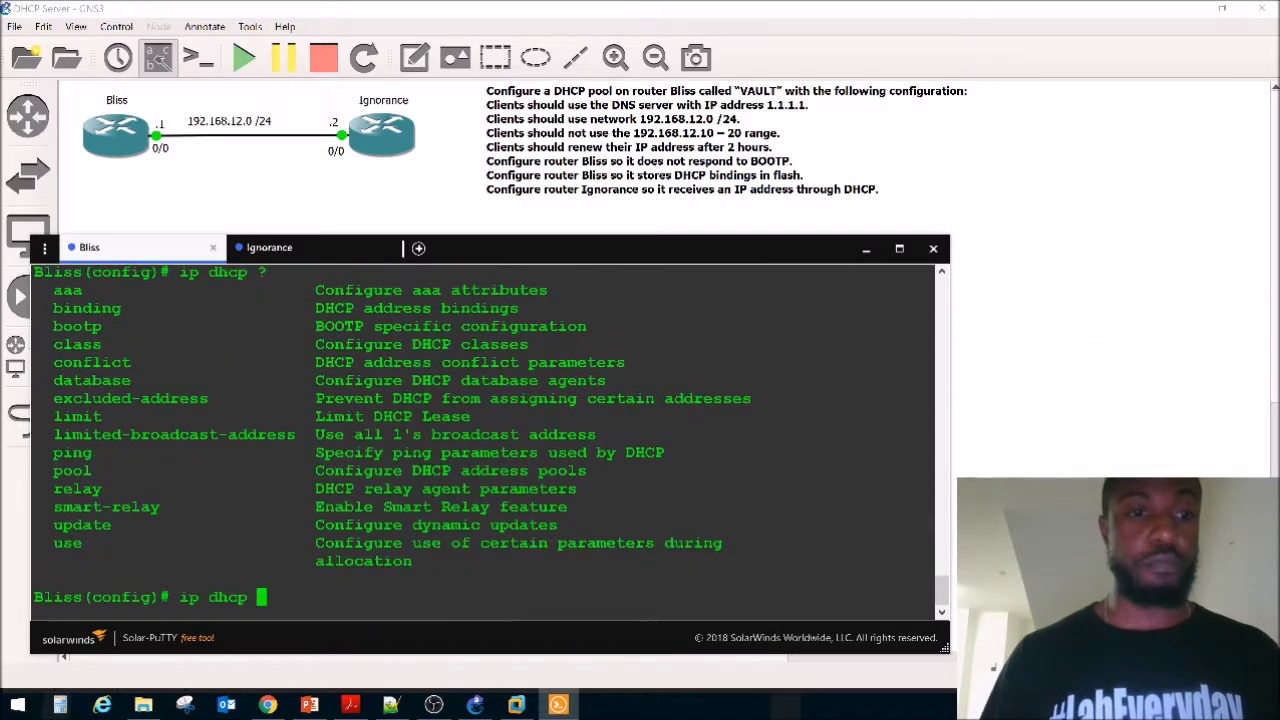
{"action": "double_click", "coordinate": [358, 326]}
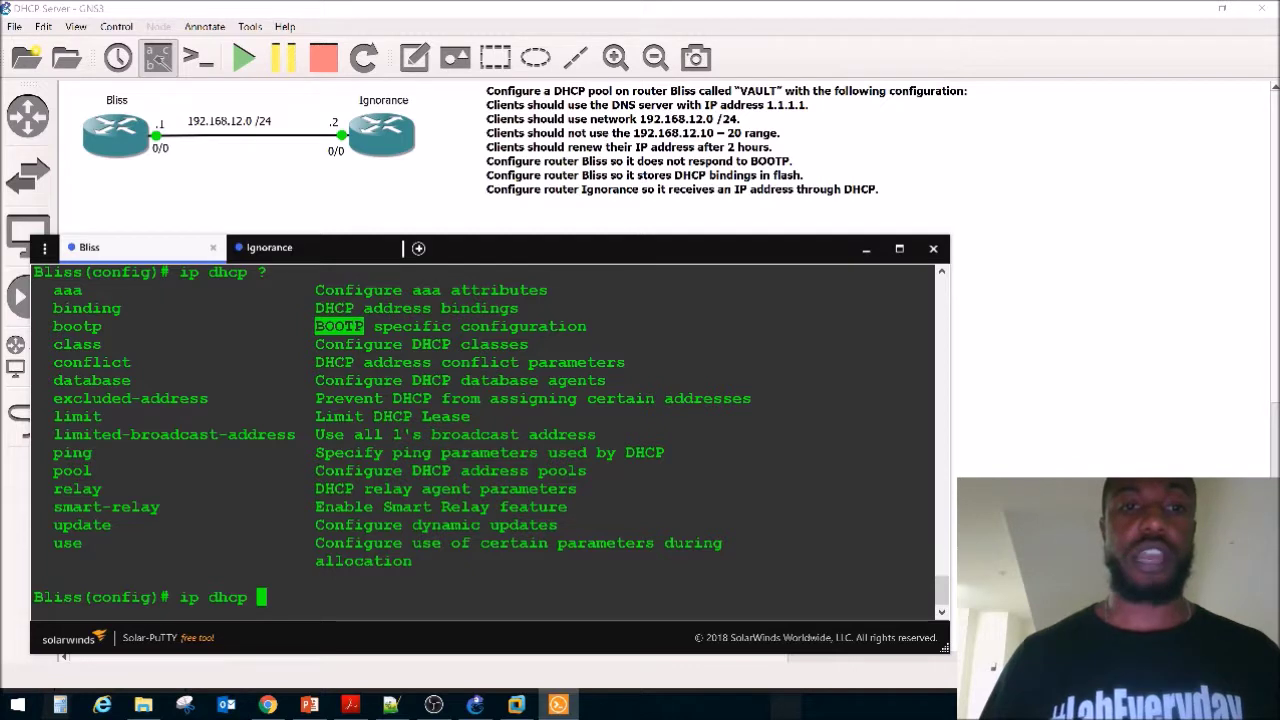
Configure Bliss to ignore BOOTP requests with ip dhcp bootp ignore, checking the bootp help for the keyword.
{"action": "left_click", "coordinate": [347, 590]}
{"action": "type", "text": "bo"}
{"action": "key", "text": "Tab"}
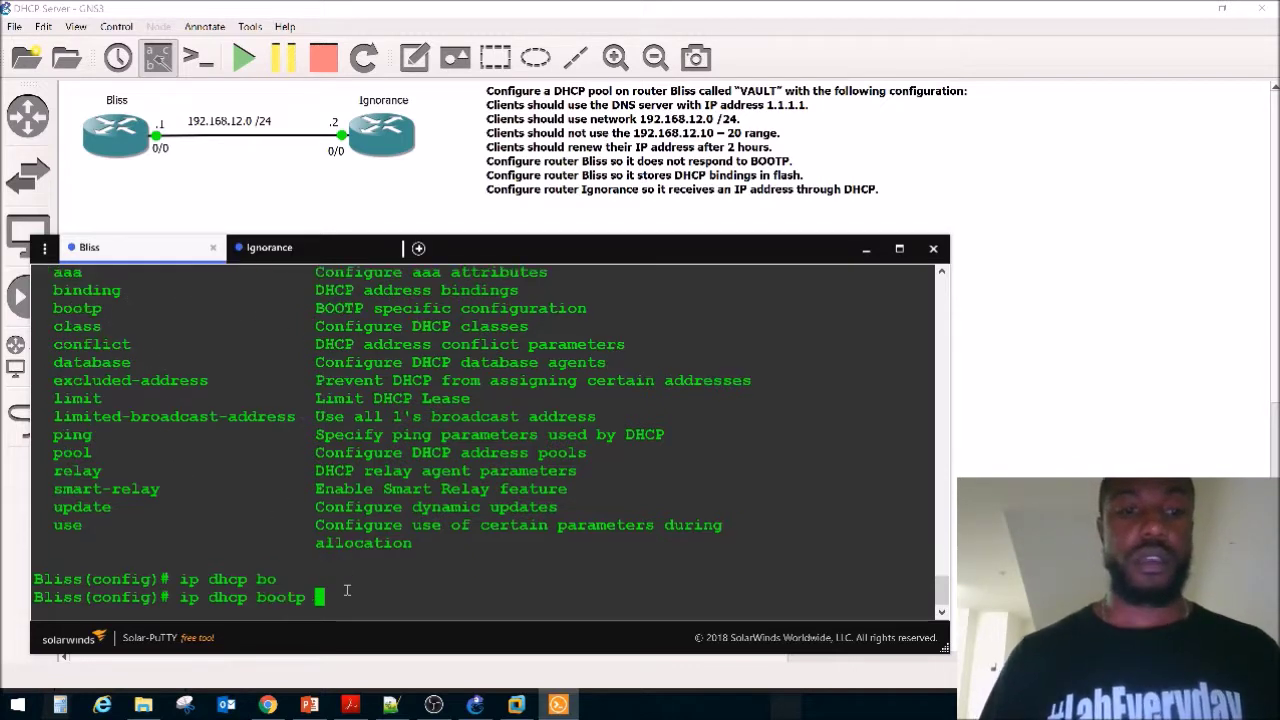
{"action": "type", "text": "?"}
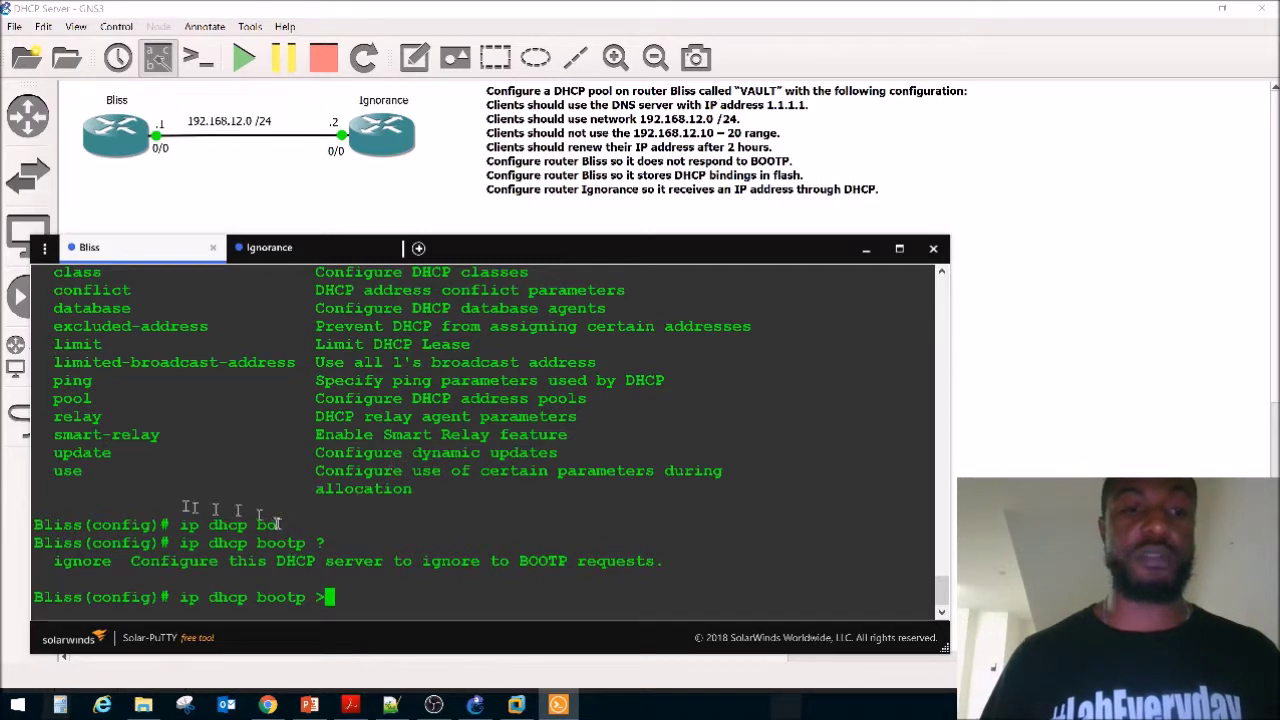
{"action": "double_click", "coordinate": [82, 561]}
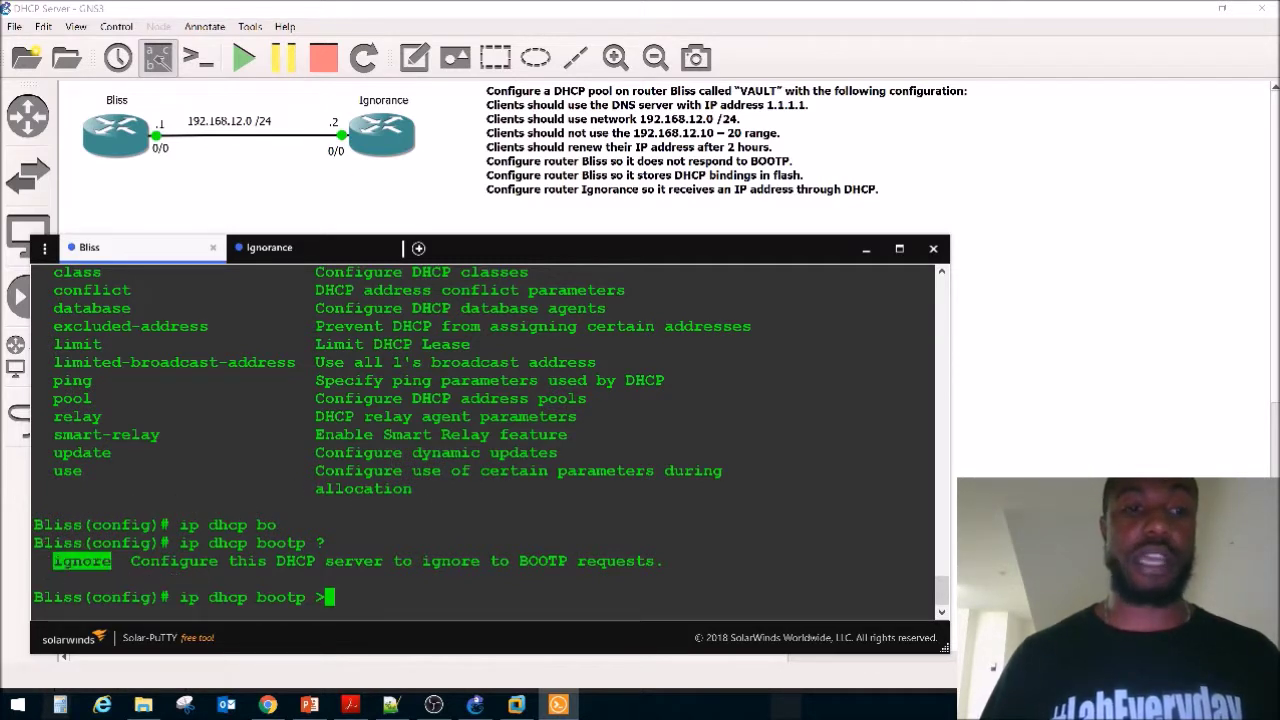
{"action": "key", "text": "BackSpace"}
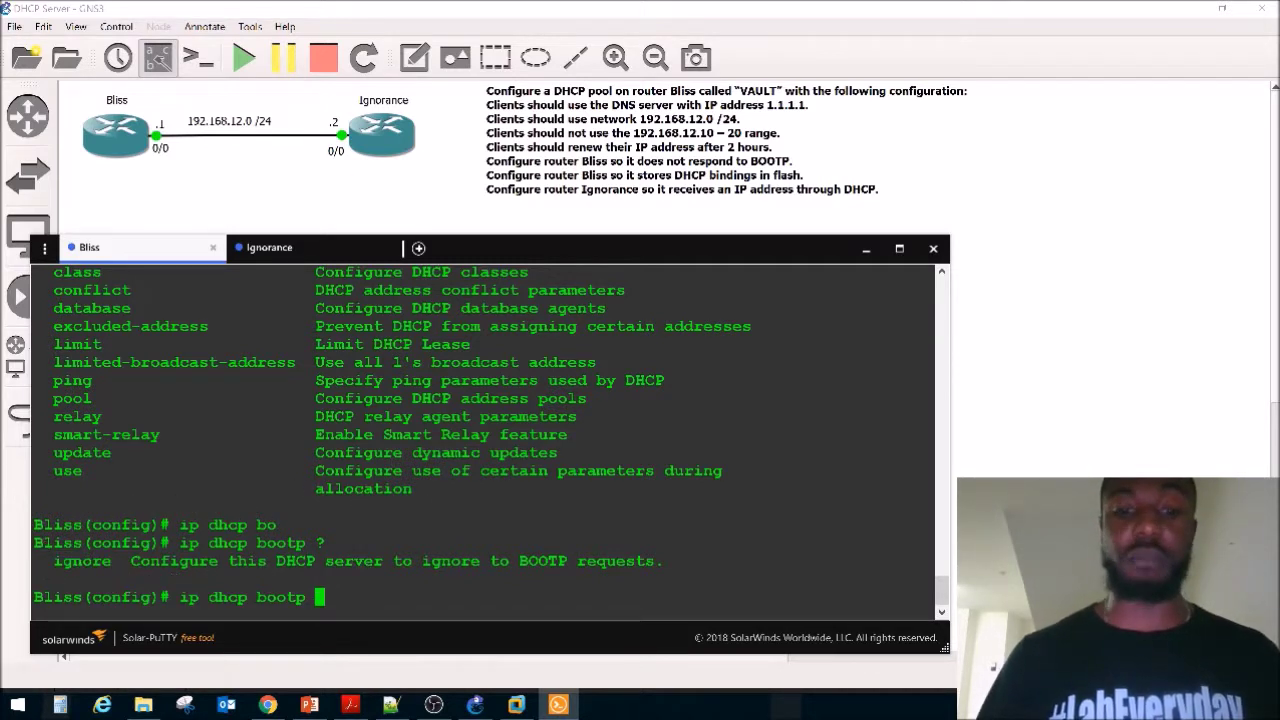
{"action": "type", "text": "ig"}
{"action": "key", "text": "Tab"}
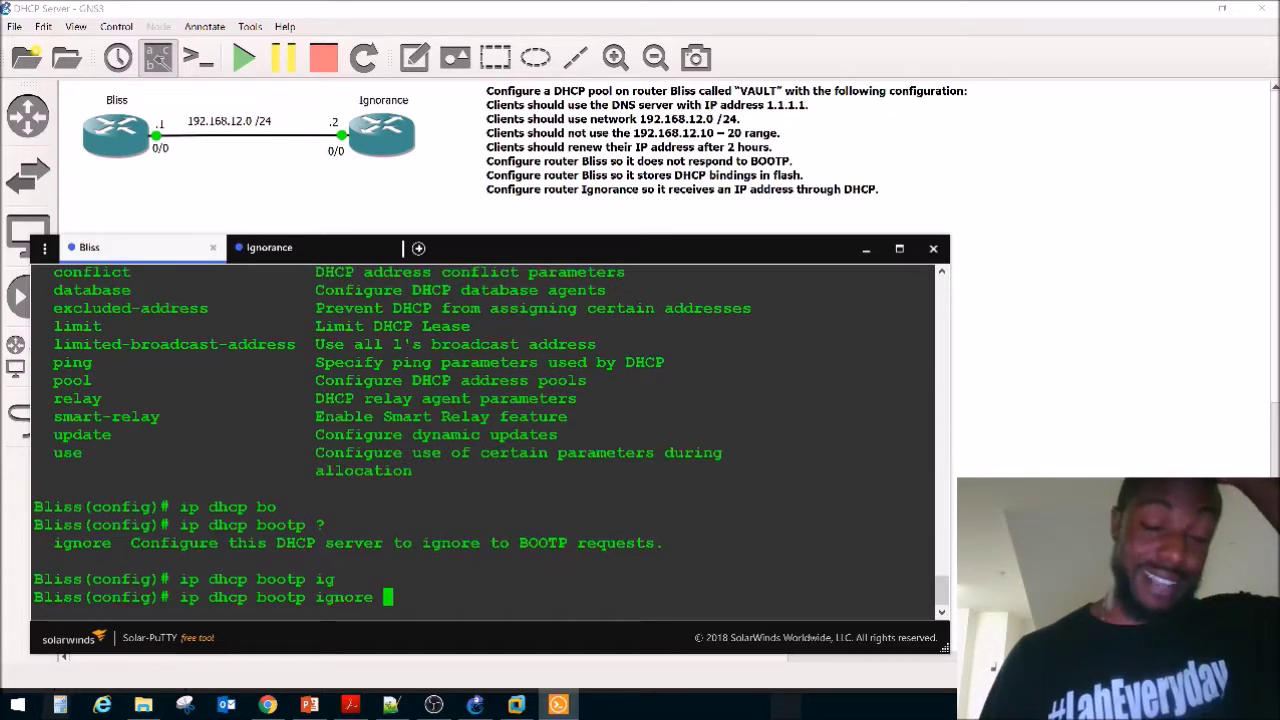
{"action": "key", "text": "Return"}
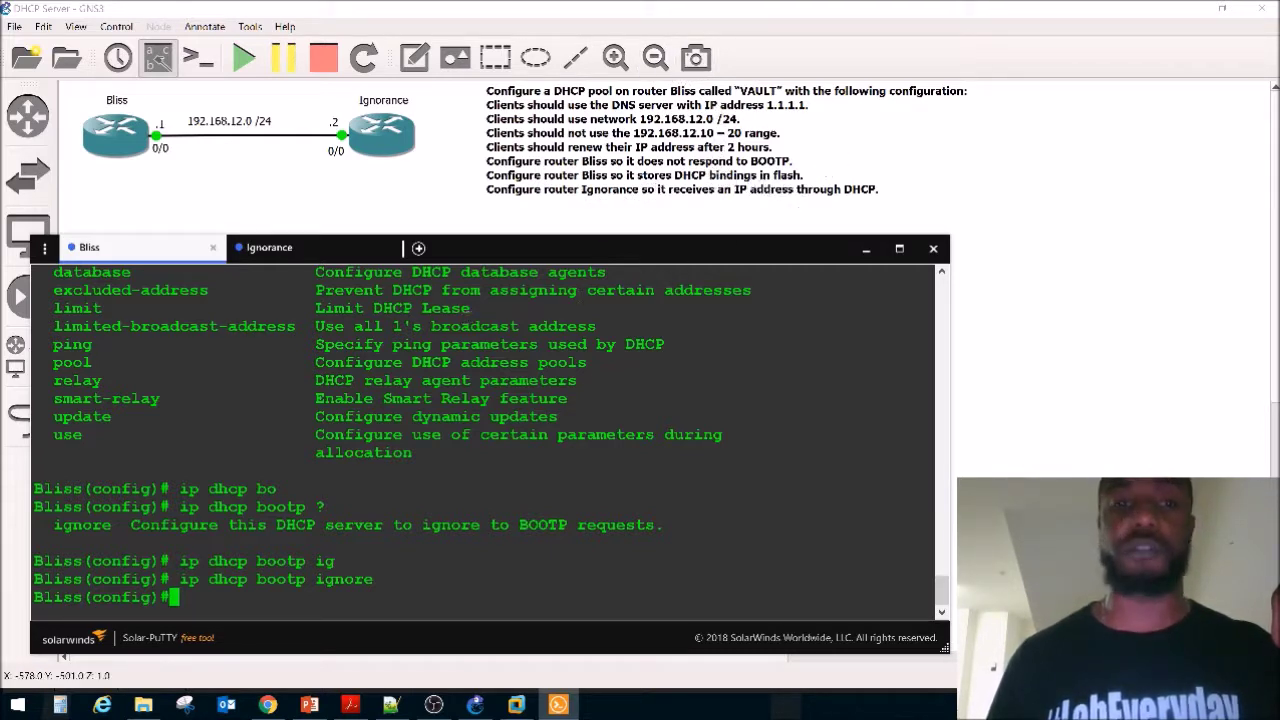
{"action": "double_click", "coordinate": [470, 326]}
{"action": "key", "text": "Return"}
{"action": "key", "text": "Return"}
{"action": "key", "text": "Return"}
{"action": "key", "text": "Return"}
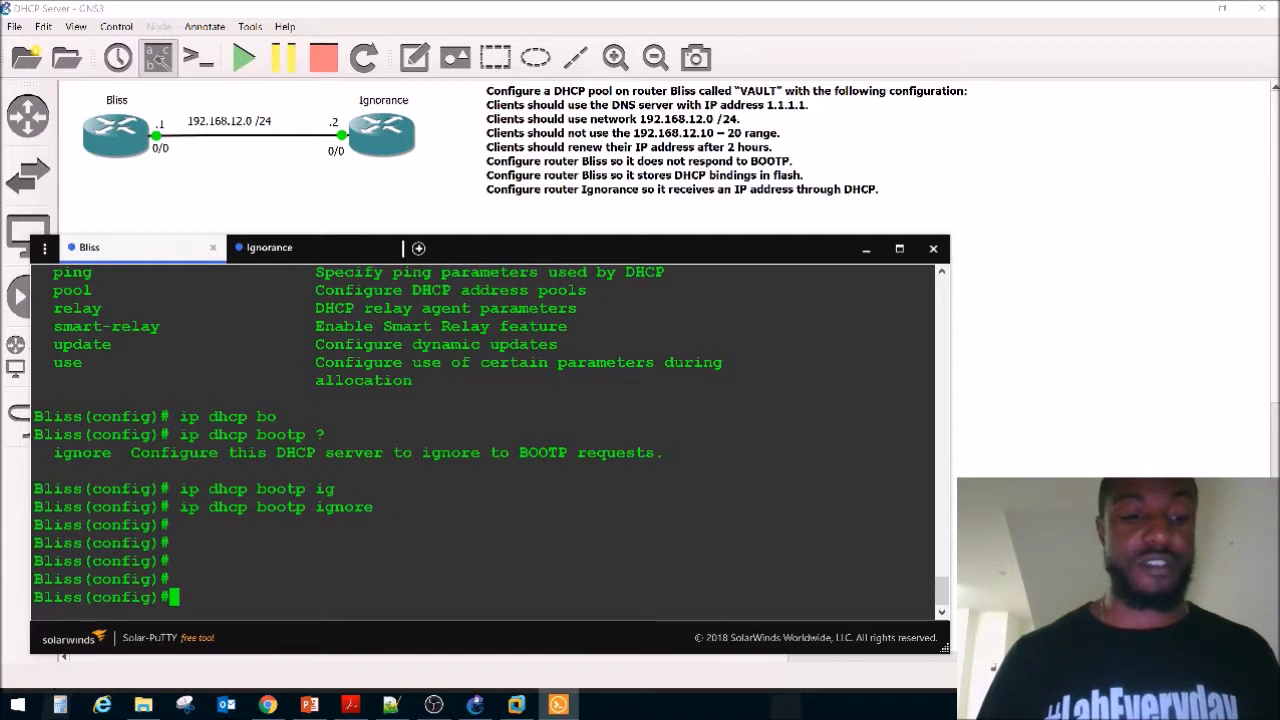
Leave configuration mode on Bliss and list the contents of flash to find the bindings file.
{"action": "key", "text": "ctrl+z"}
{"action": "key", "text": "Return"}
{"action": "key", "text": "Return"}
{"action": "key", "text": "Return"}
{"action": "key", "text": "Return"}
{"action": "key", "text": "Return"}
{"action": "key", "text": "Return"}
{"action": "type", "text": "dir fl"}
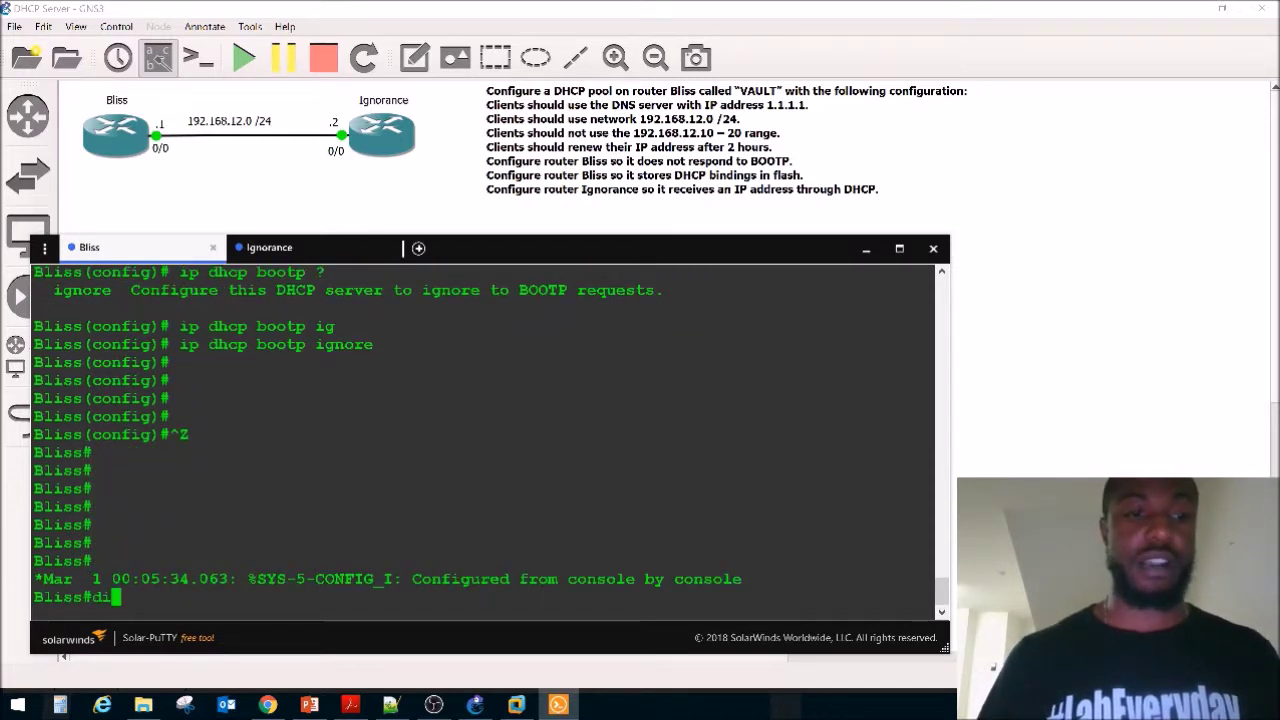
{"action": "key", "text": "Tab"}
{"action": "key", "text": "Return"}
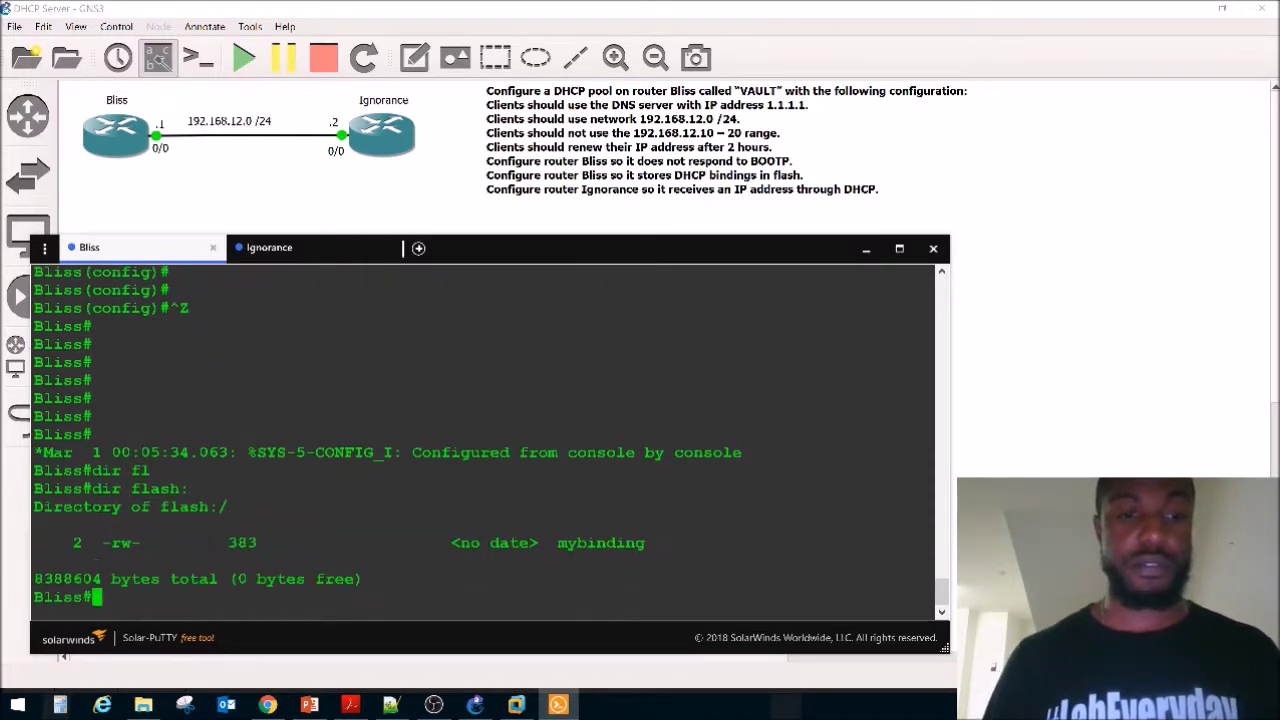
{"action": "double_click", "coordinate": [600, 544]}
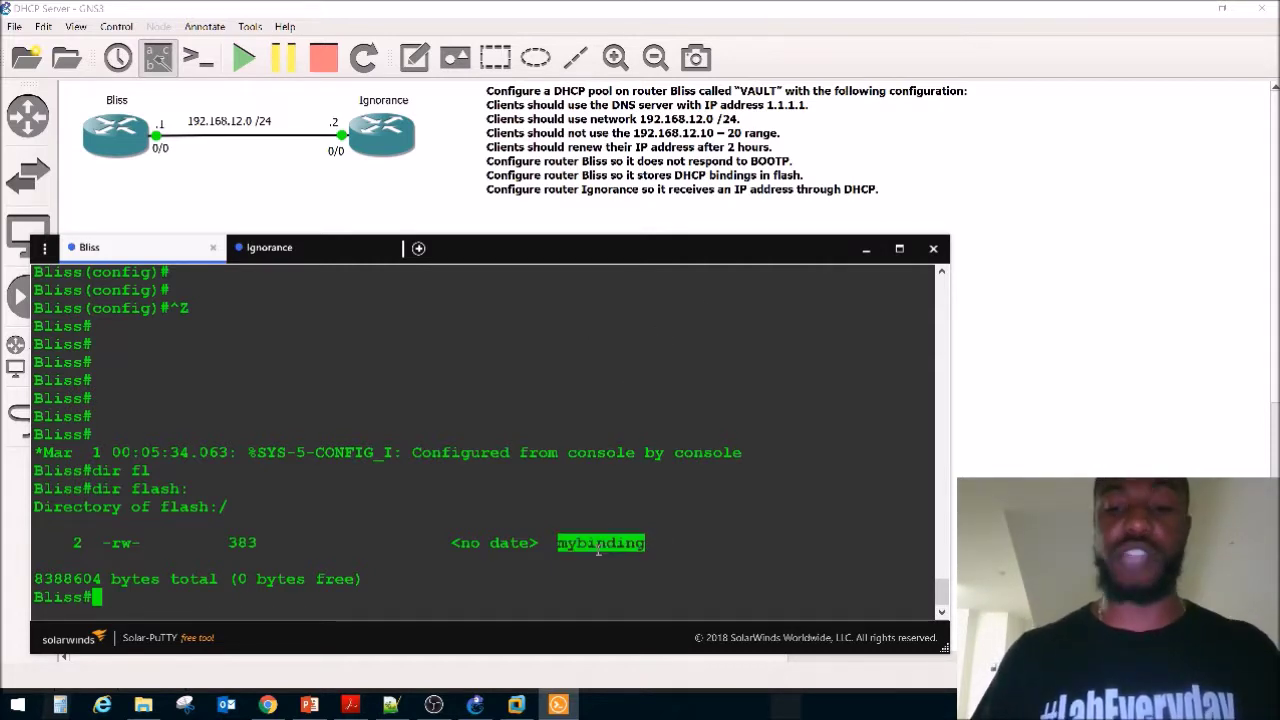
Return to global configuration mode and display help for ip dhcp binding and ip dhcp database.
{"action": "key", "text": "Return"}
{"action": "key", "text": "Return"}
{"action": "key", "text": "Return"}
{"action": "key", "text": "Return"}
{"action": "key", "text": "Return"}
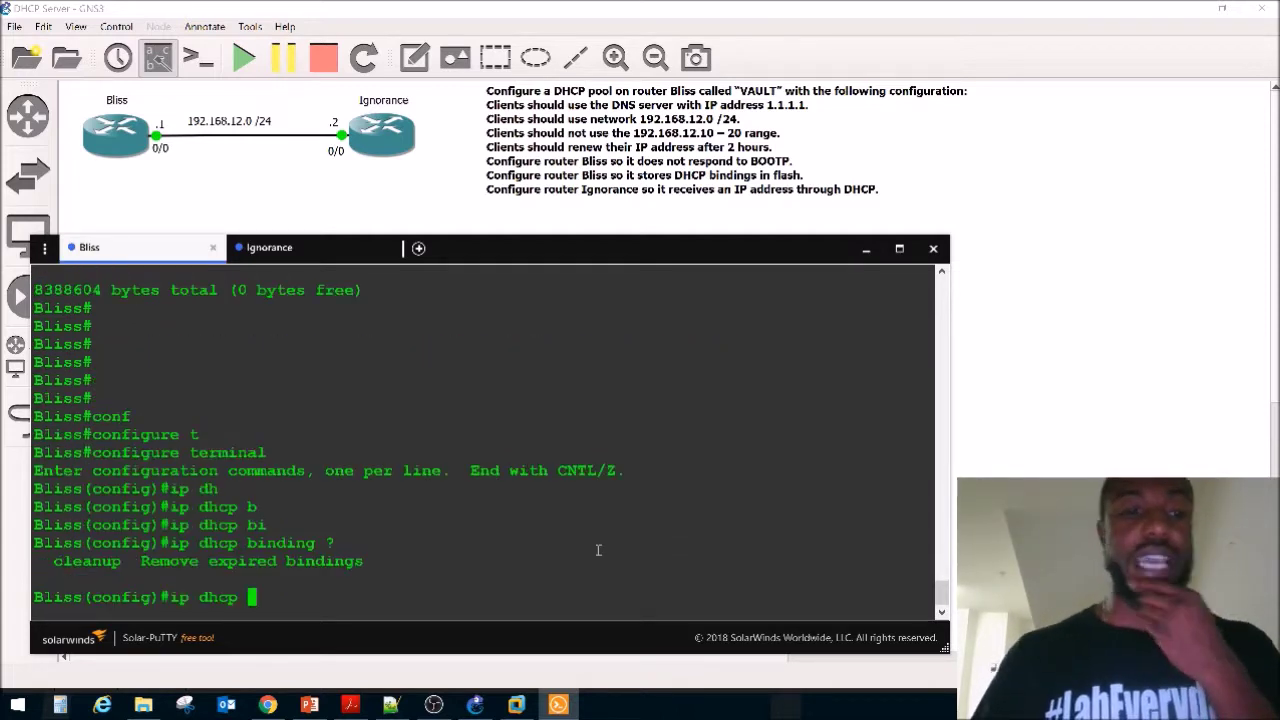
{"action": "type", "text": "dhcp d"}
{"action": "key", "text": "Tab"}
{"action": "type", "text": "?"}
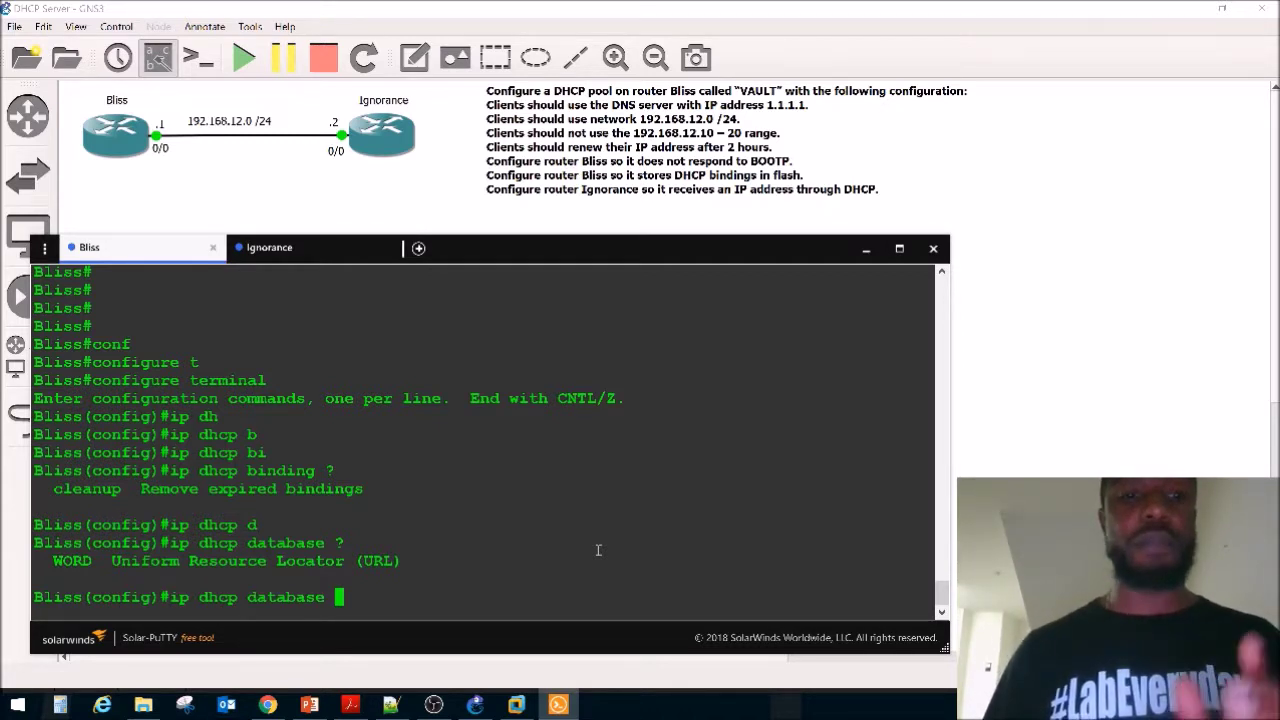
Set the DHCP database URL to flash:/mybinding and look back at the earlier flash listing.
{"action": "type", "text": "flash:"}
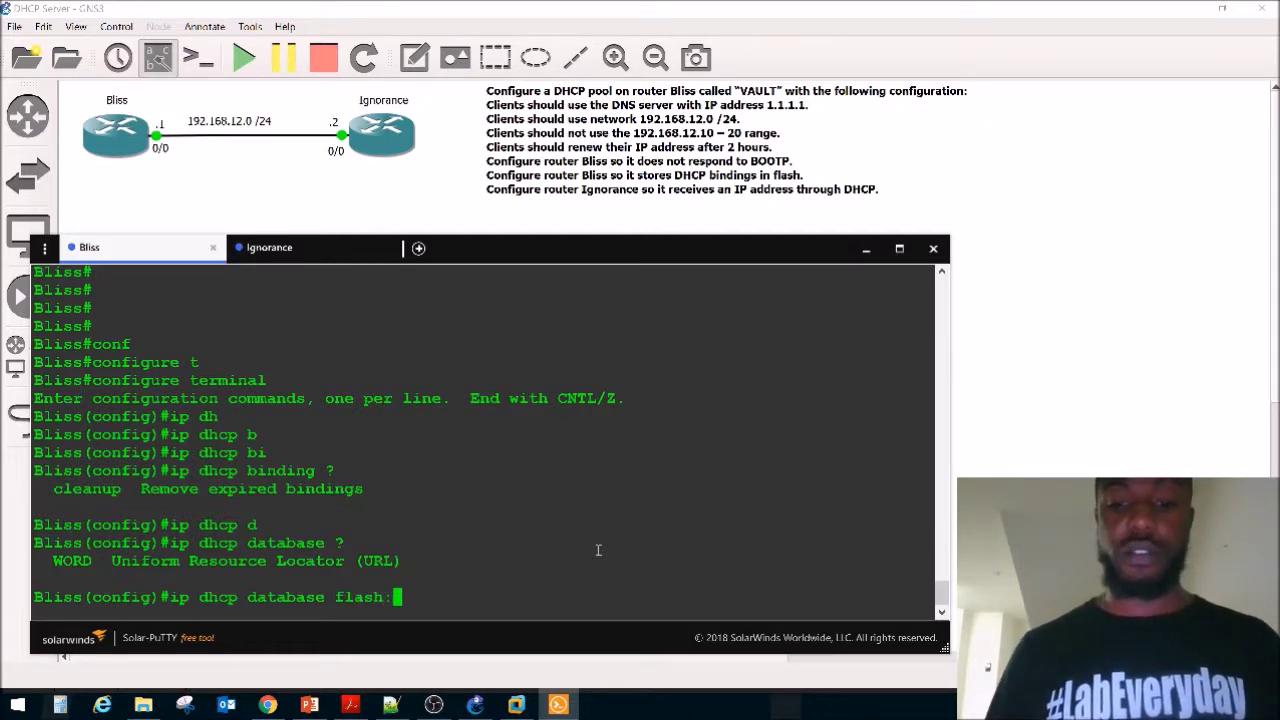
{"action": "type", "text": "/"}
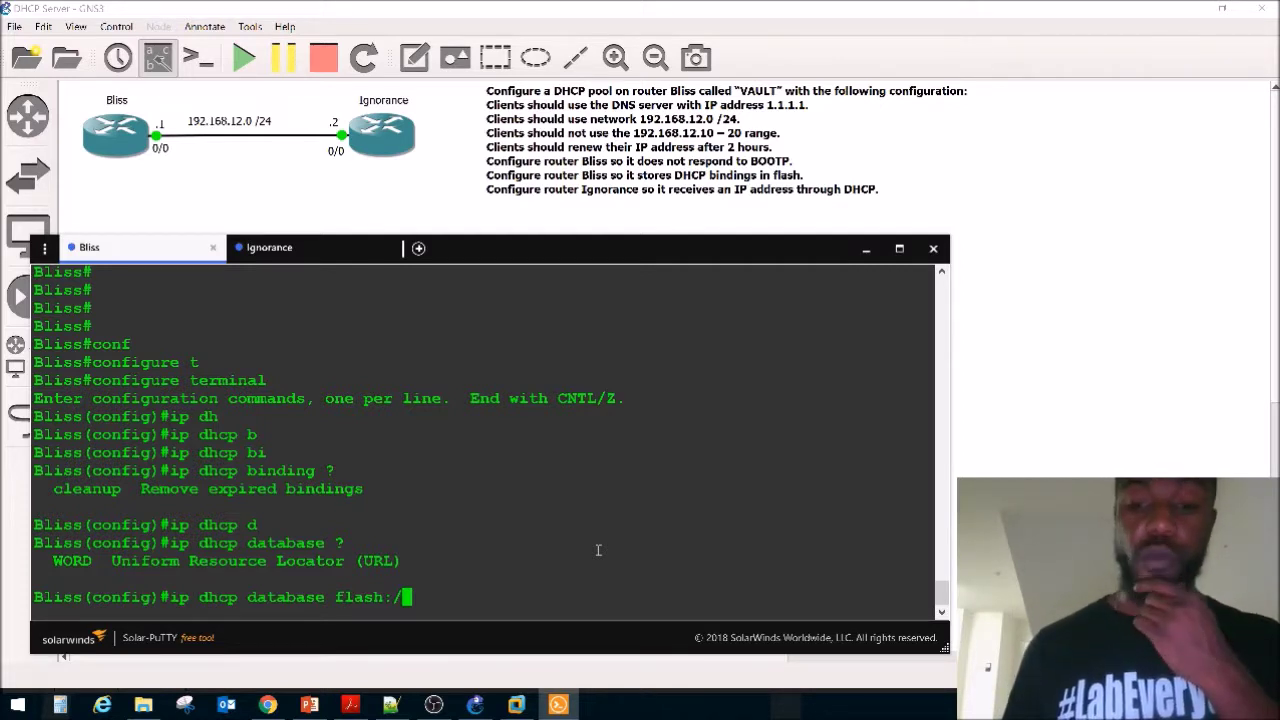
{"action": "type", "text": "mybinding"}
{"action": "key", "text": "Return"}
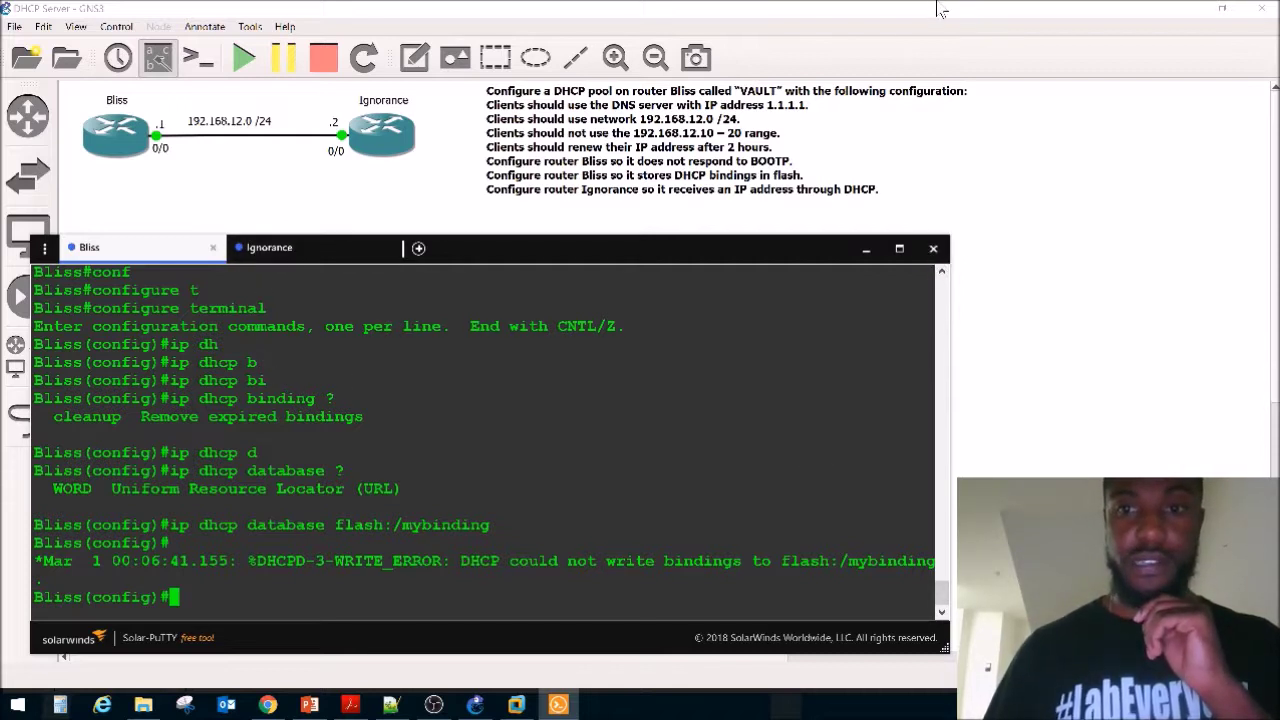
{"action": "left_click", "coordinate": [941, 270]}
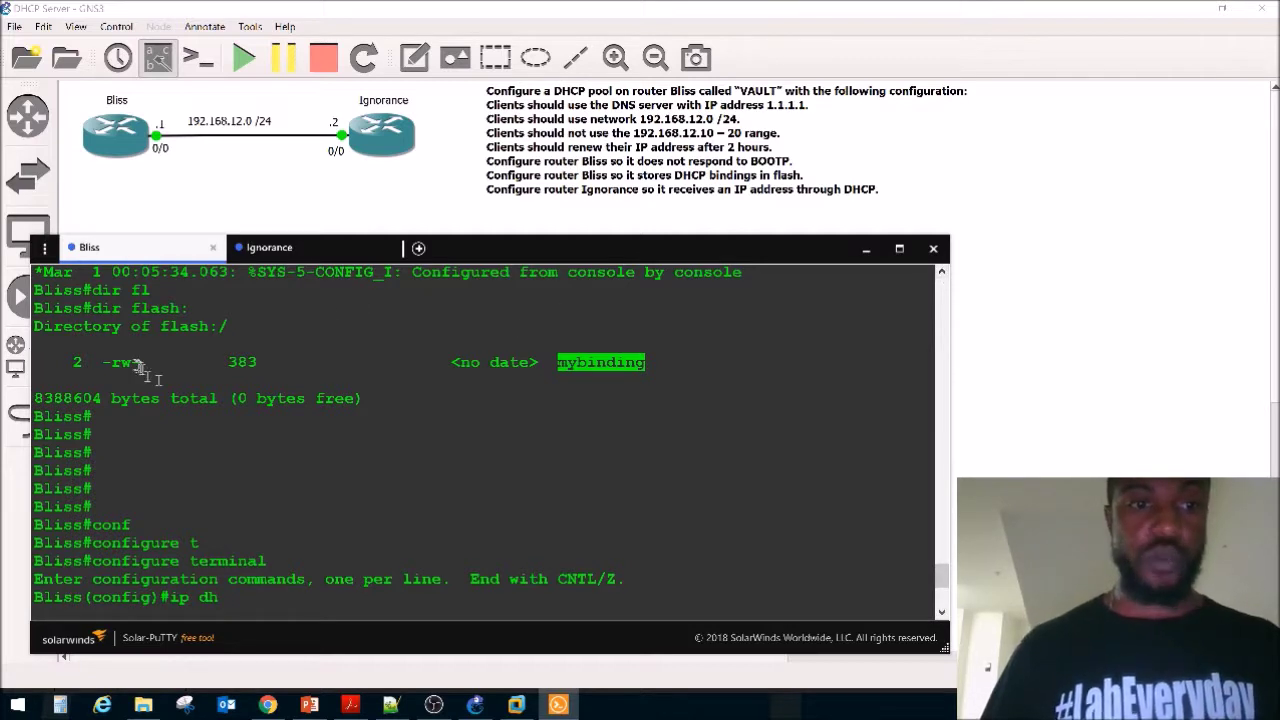
{"action": "left_click", "coordinate": [942, 595]}
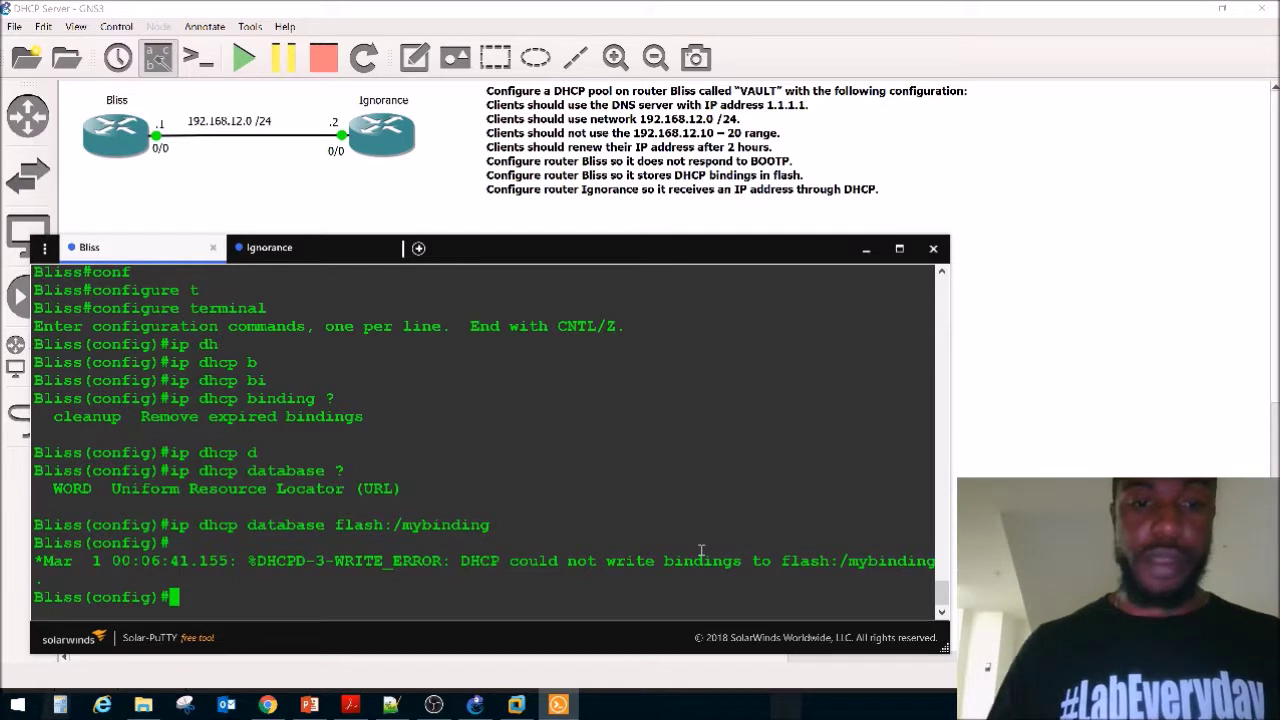
{"action": "key", "text": "Up"}
{"action": "key", "text": "ctrl+a"}
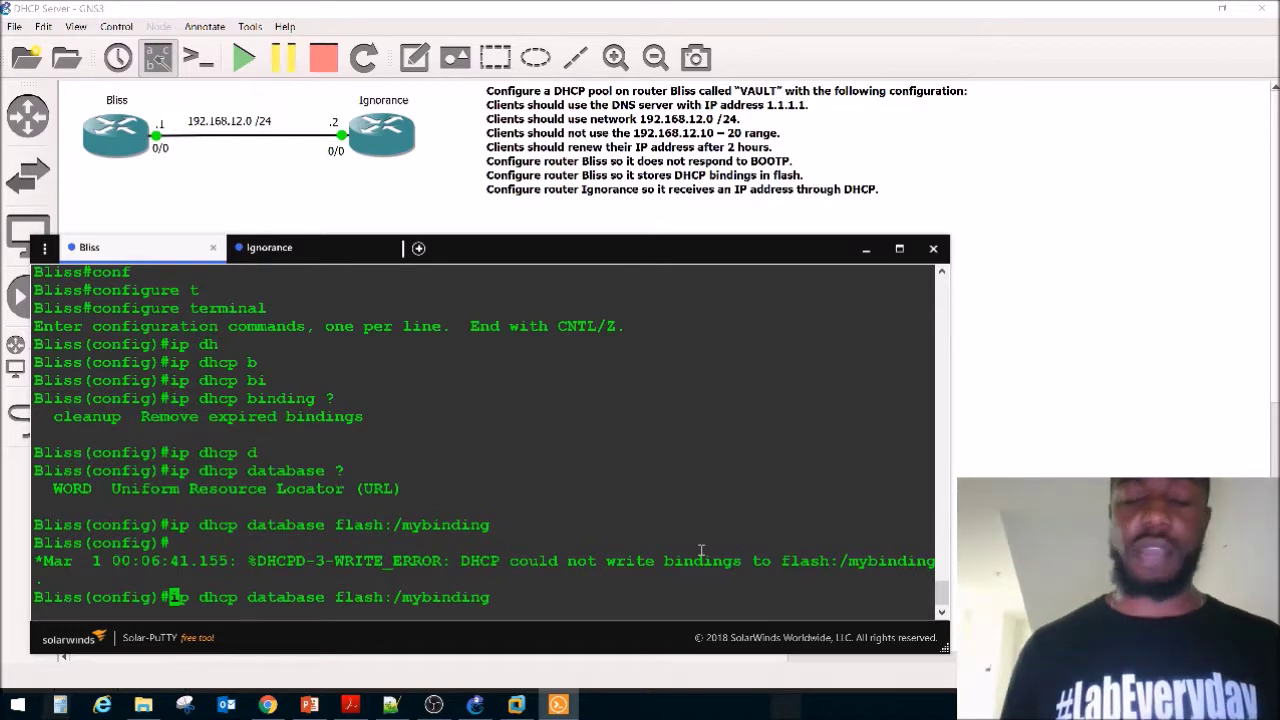
{"action": "key", "text": "Right"}
{"action": "key", "text": "Right"}
{"action": "key", "text": "Right"}
{"action": "key", "text": "Right"}
{"action": "key", "text": "Right"}
{"action": "key", "text": "Right"}
{"action": "key", "text": "Right"}
{"action": "key", "text": "Right"}
{"action": "key", "text": "Right"}
{"action": "key", "text": "Right"}
{"action": "key", "text": "Right"}
{"action": "key", "text": "Right"}
{"action": "key", "text": "Right"}
{"action": "key", "text": "Right"}
{"action": "key", "text": "Right"}
{"action": "key", "text": "Right"}
{"action": "key", "text": "Right"}
{"action": "key", "text": "Right"}
{"action": "key", "text": "Right"}
{"action": "key", "text": "Right"}
{"action": "key", "text": "Right"}
{"action": "key", "text": "Right"}
{"action": "key", "text": "Right"}
{"action": "key", "text": "Right"}
{"action": "key", "text": "Right"}
{"action": "key", "text": "Right"}
{"action": "key", "text": "Right"}
{"action": "key", "text": "Right"}
{"action": "key", "text": "Right"}
{"action": "key", "text": "Right"}
{"action": "key", "text": "Right"}
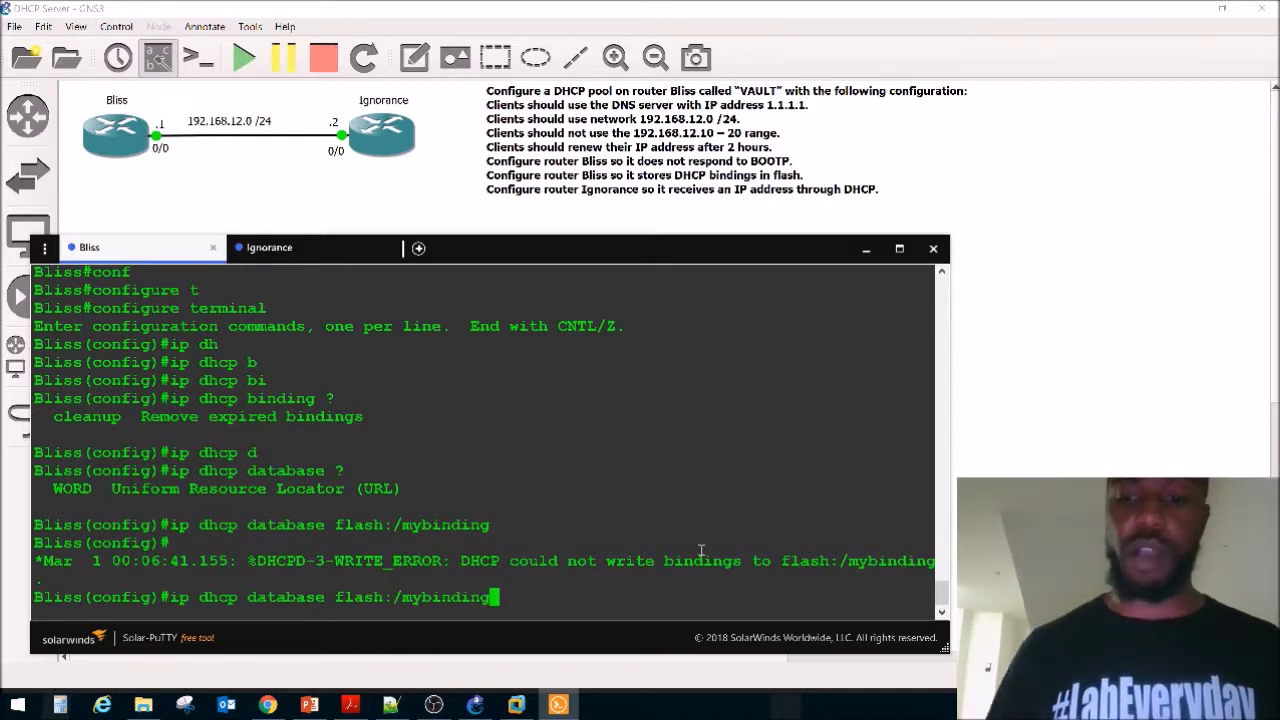
Return to privileged EXEC mode and list the flash directory again to examine its free space.
{"action": "key", "text": "ctrl+z"}
{"action": "key", "text": "Return"}
{"action": "key", "text": "Return"}
{"action": "key", "text": "Return"}
{"action": "key", "text": "Return"}
{"action": "key", "text": "Return"}
{"action": "key", "text": "Return"}
{"action": "key", "text": "Return"}
{"action": "key", "text": "Return"}
{"action": "key", "text": "Return"}
{"action": "key", "text": "Return"}
{"action": "key", "text": "Return"}
{"action": "key", "text": "Return"}
{"action": "key", "text": "Return"}
{"action": "key", "text": "Return"}
{"action": "key", "text": "Return"}
{"action": "key", "text": "Return"}
{"action": "key", "text": "Return"}
{"action": "key", "text": "Return"}
{"action": "type", "text": "dir fl"}
{"action": "key", "text": "Tab"}
{"action": "key", "text": "Return"}
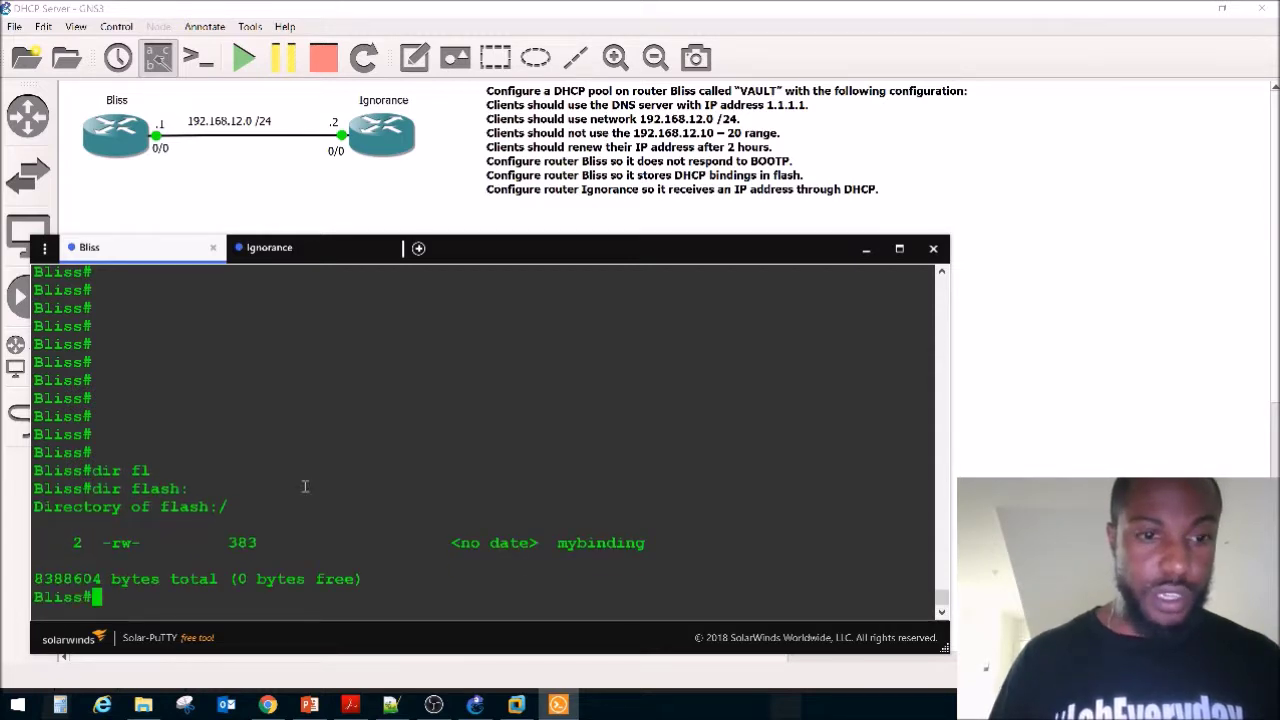
{"action": "left_click_drag", "start_coordinate": [237, 586], "coordinate": [352, 580]}
{"action": "left_click", "coordinate": [352, 580]}
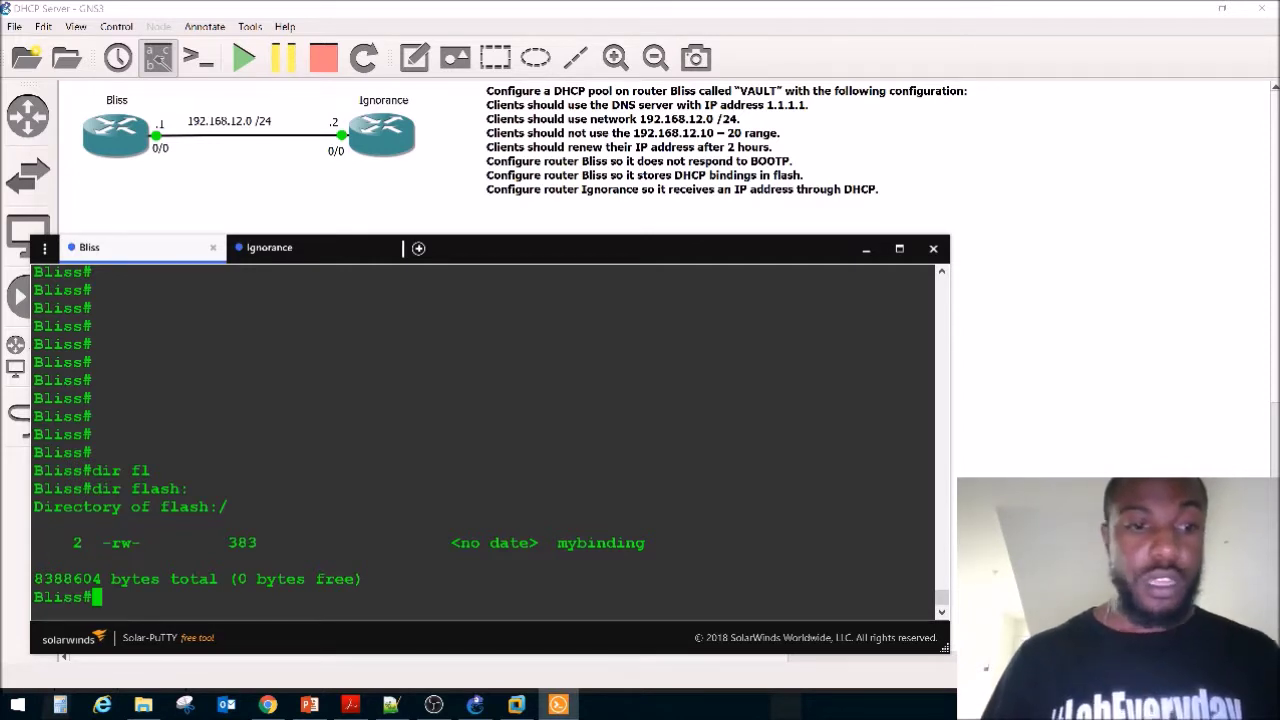
Delete the mybinding file from flash on Bliss and confirm the deletion.
{"action": "type", "text": "de"}
{"action": "key", "text": "Tab"}
{"action": "type", "text": "l"}
{"action": "type", "text": "e"}
{"action": "key", "text": "Tab"}
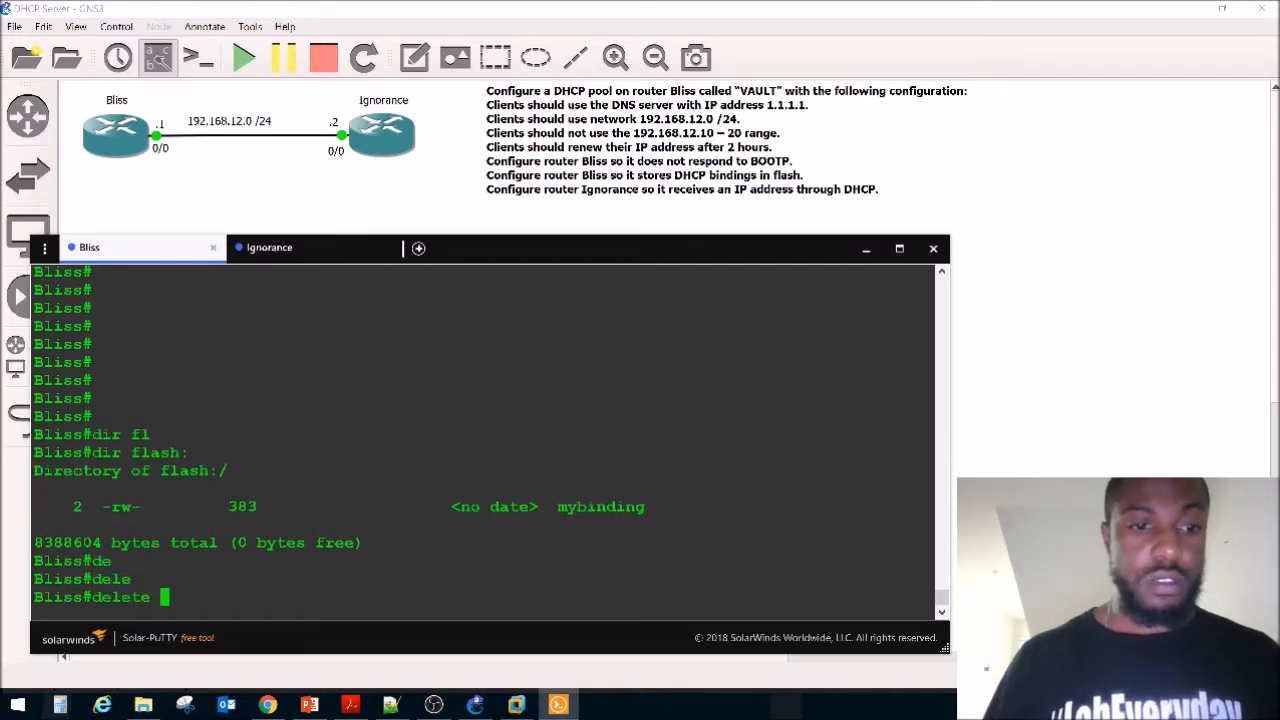
{"action": "type", "text": "fl"}
{"action": "key", "text": "Tab"}
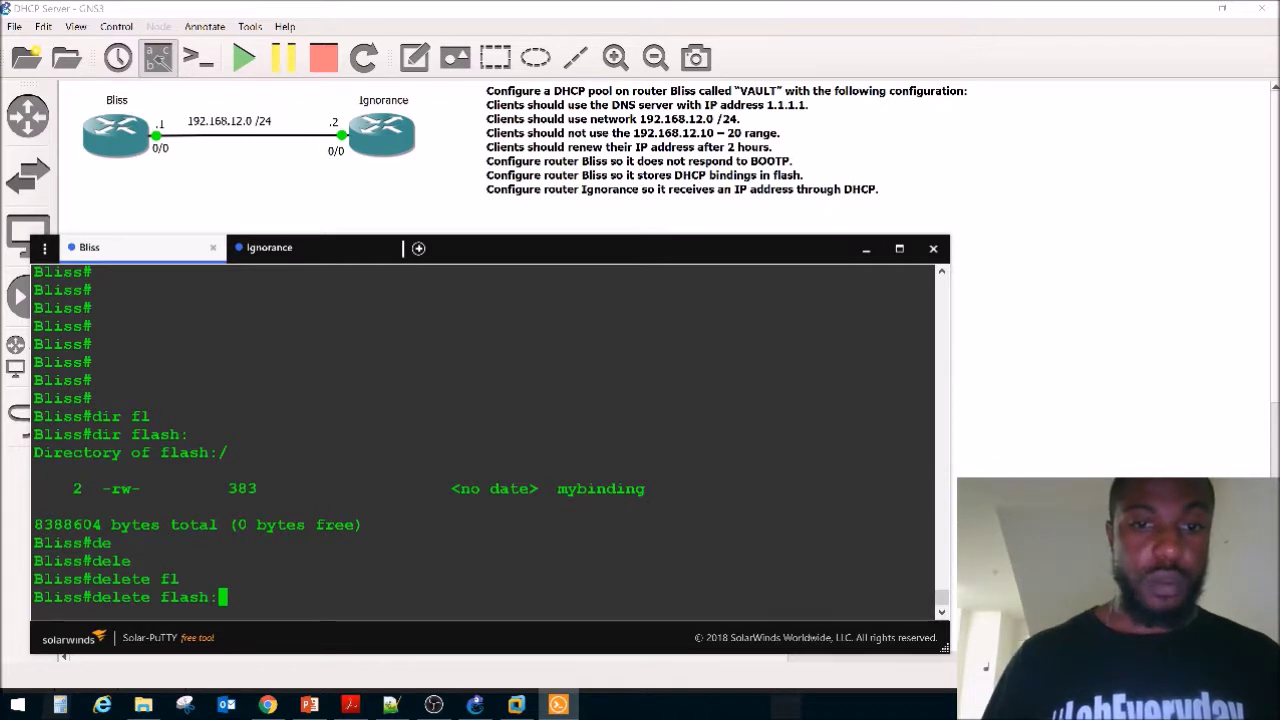
{"action": "key", "text": "super"}
{"action": "double_click", "coordinate": [590, 489]}
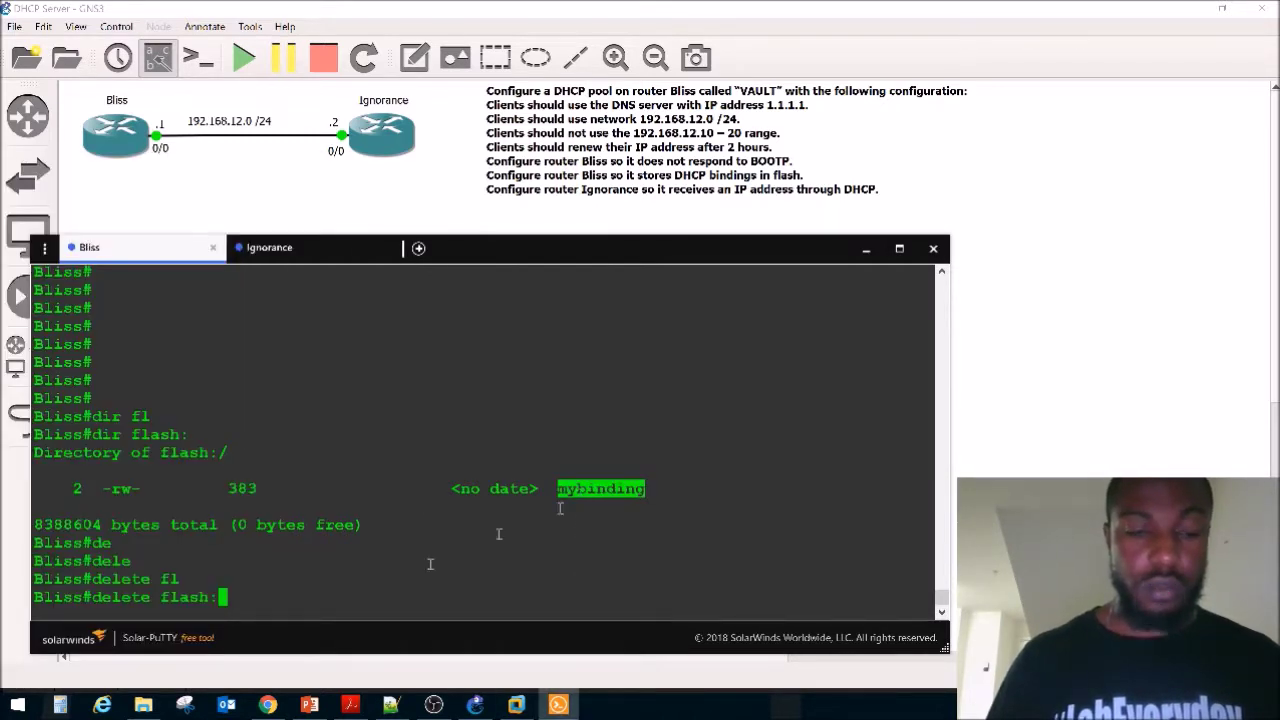
{"action": "right_click", "coordinate": [385, 500]}
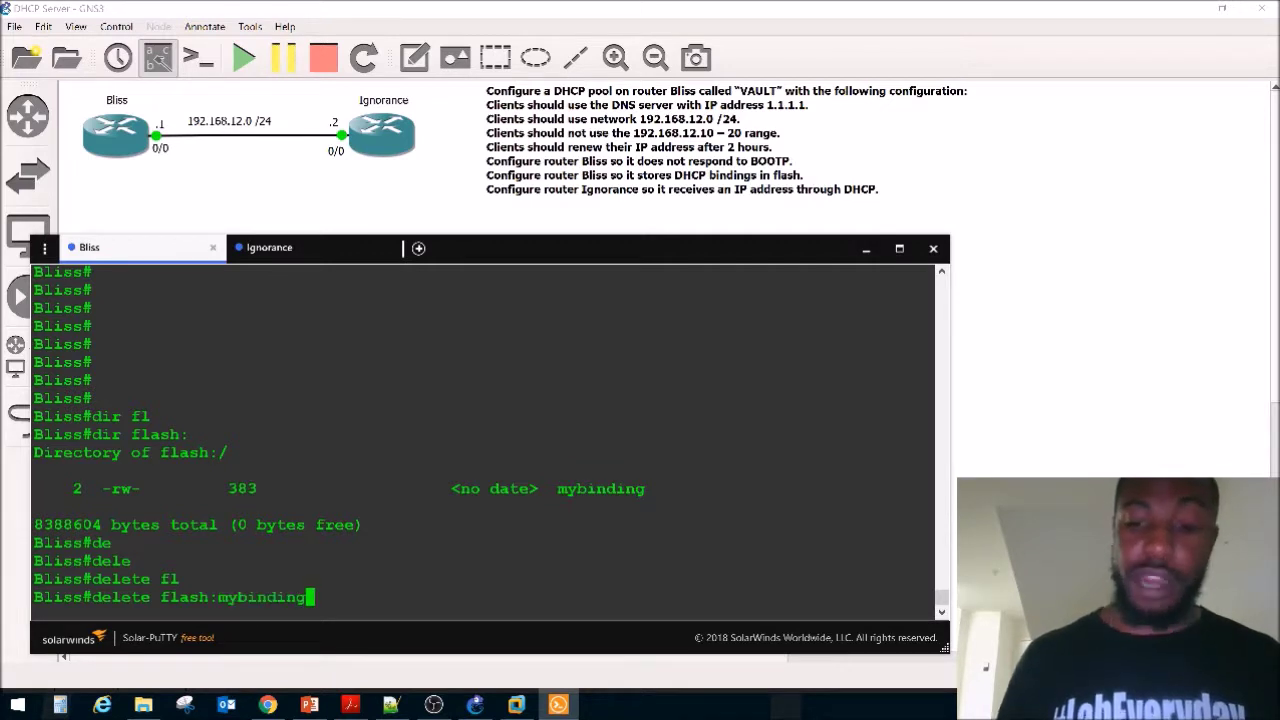
{"action": "key", "text": "Return"}
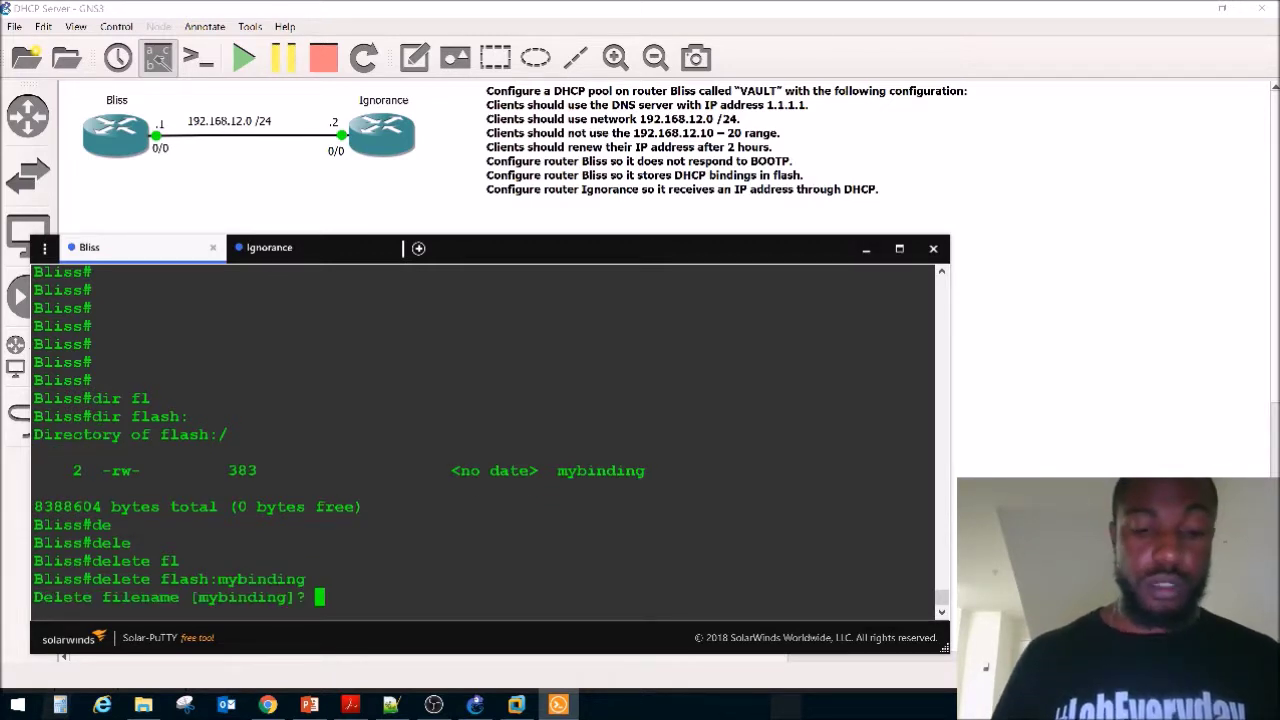
{"action": "key", "text": "Return"}
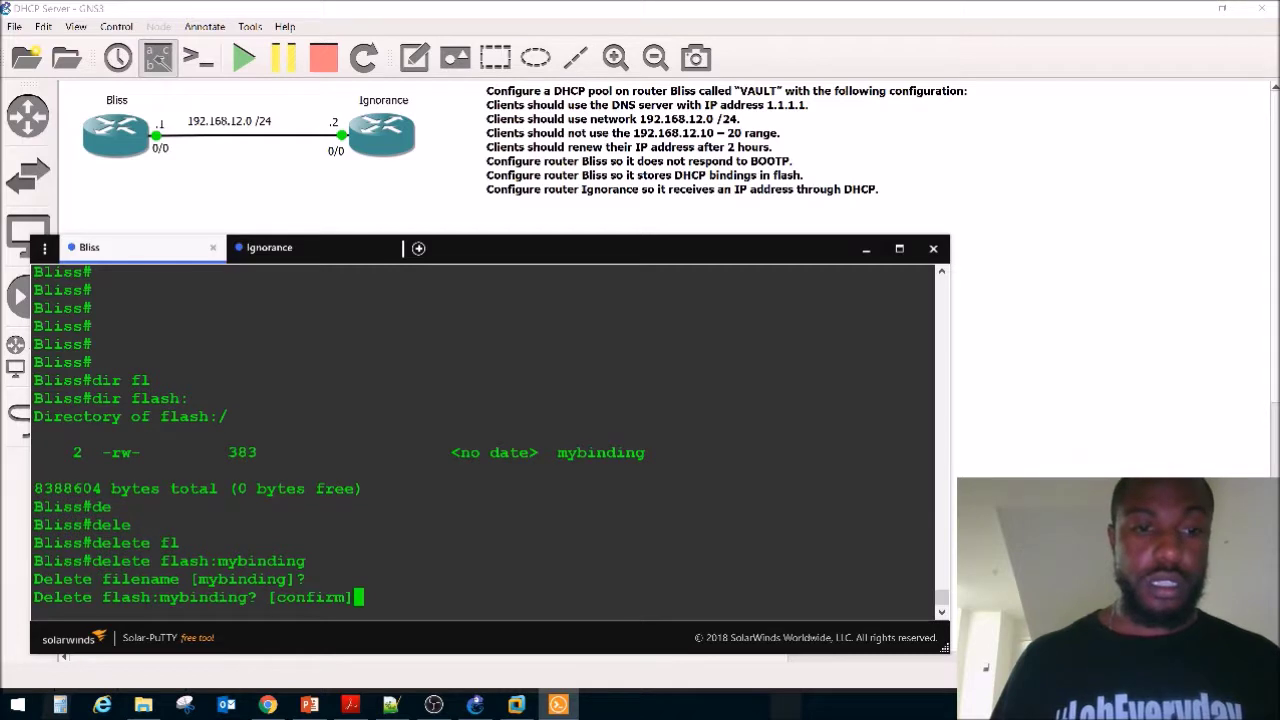
{"action": "key", "text": "Return"}
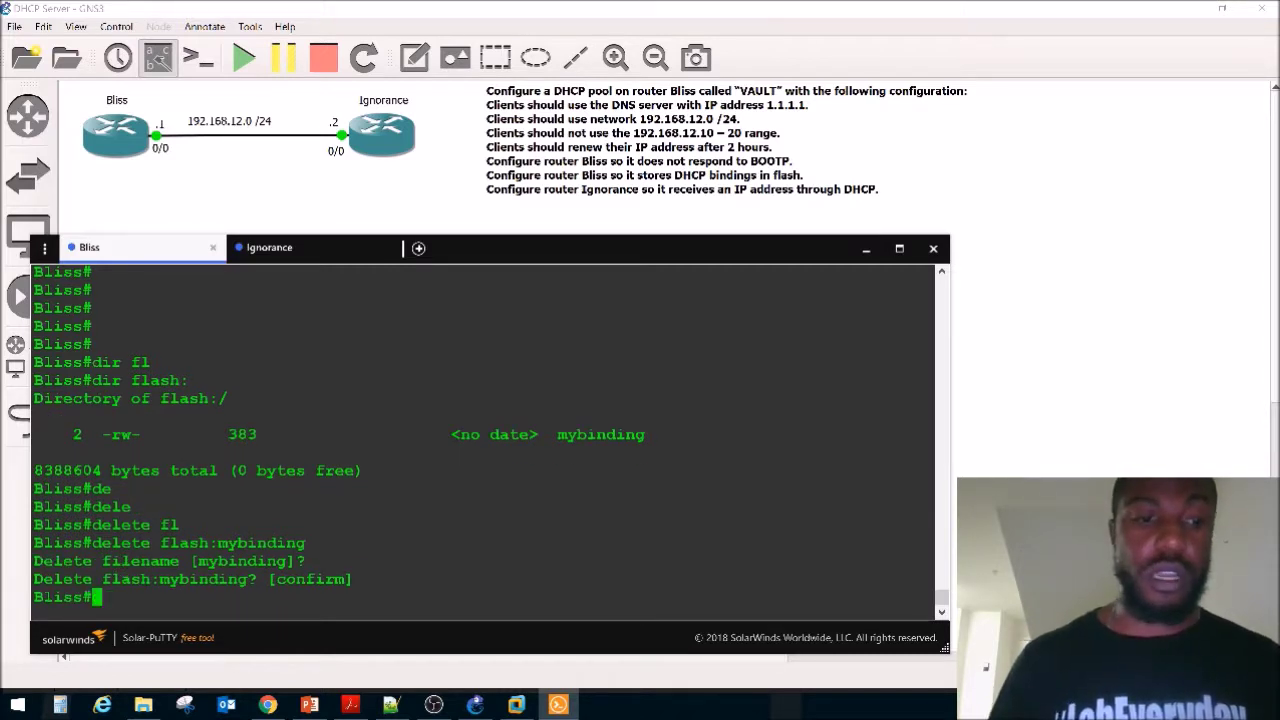
List the flash directory on Bliss once more to check its contents after the file deletion.
{"action": "key", "text": "Return"}
{"action": "key", "text": "Return"}
{"action": "key", "text": "Return"}
{"action": "key", "text": "Return"}
{"action": "type", "text": "dir flas"}
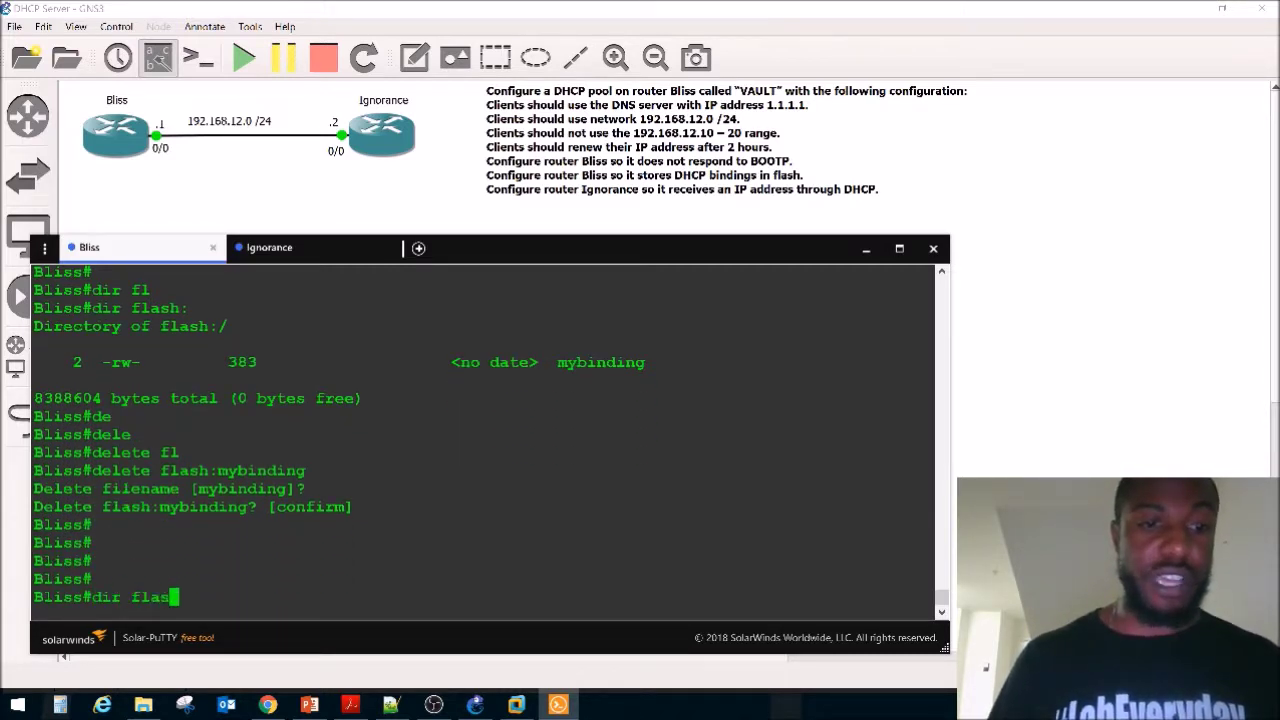
{"action": "key", "text": "Tab"}
{"action": "key", "text": "Return"}
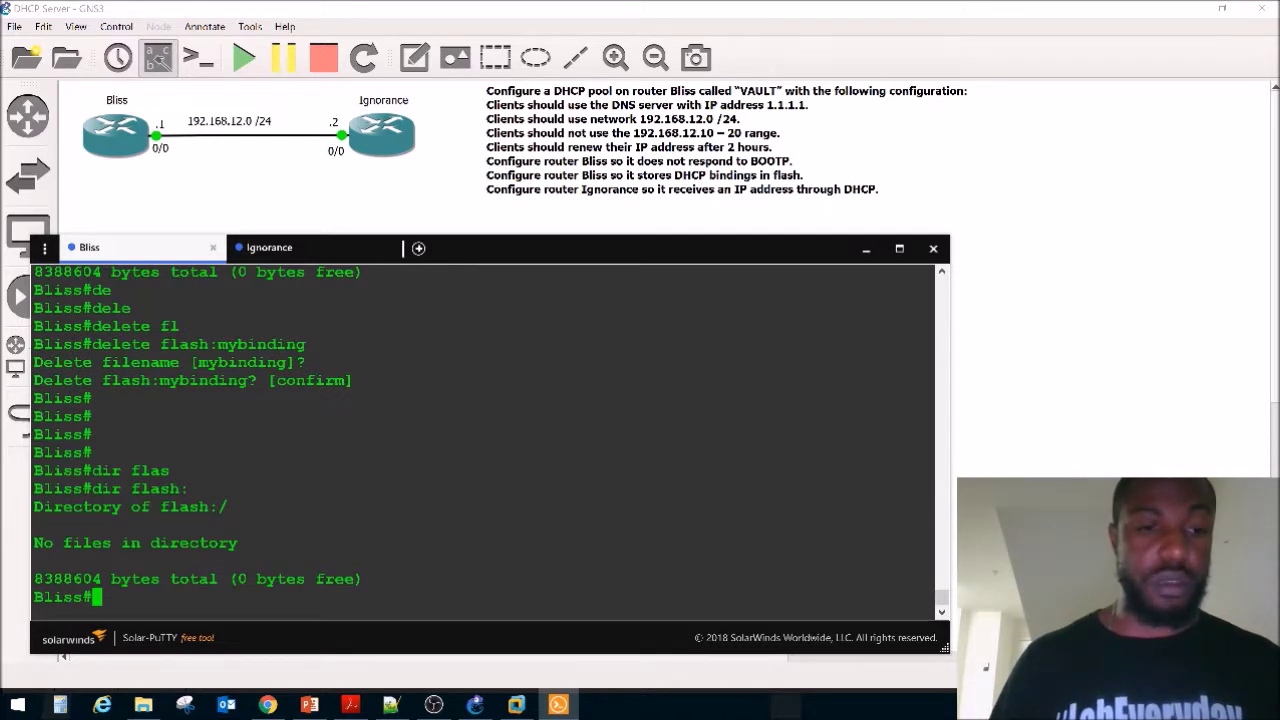
{"action": "key", "text": "Return"}
{"action": "key", "text": "Return"}
{"action": "key", "text": "Return"}
{"action": "key", "text": "Return"}
{"action": "key", "text": "Return"}
{"action": "key", "text": "Return"}
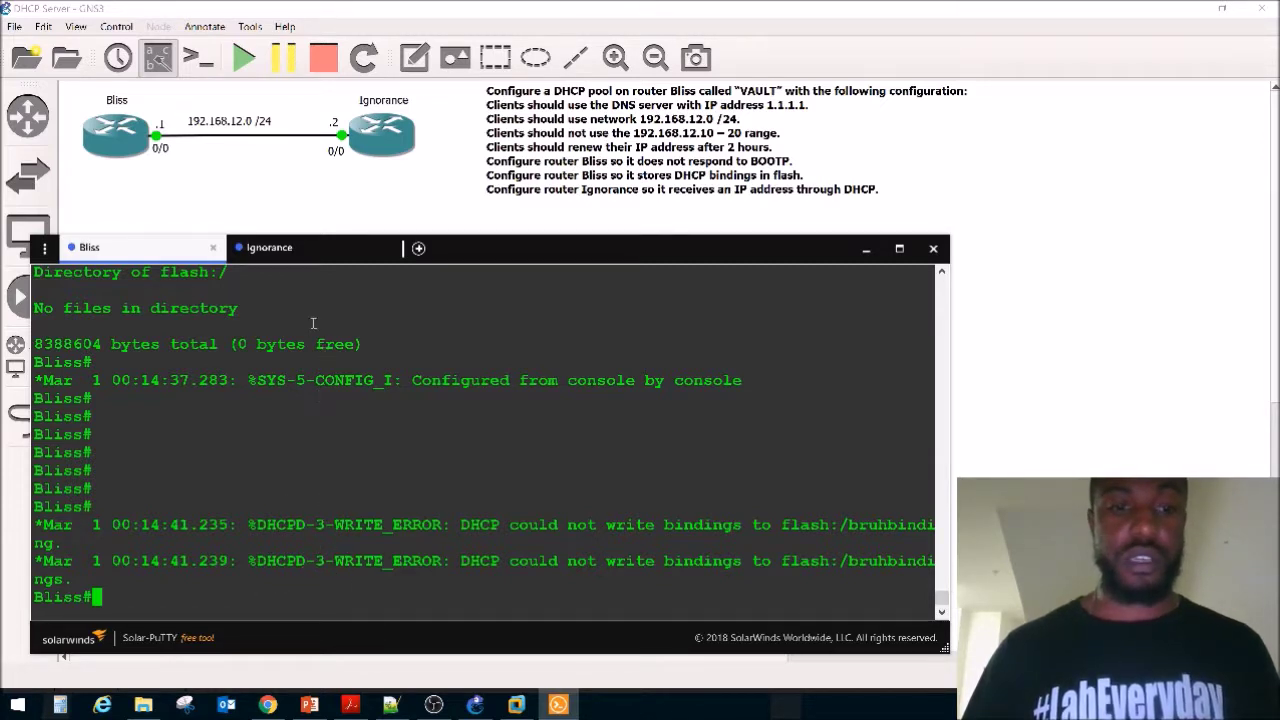
Switch to the Ignorance console, enable privileged EXEC mode and enter global configuration mode.
{"action": "left_click", "coordinate": [271, 248]}
{"action": "type", "text": "ena"}
{"action": "key", "text": "Return"}
{"action": "type", "text": "conf"}
{"action": "key", "text": "Tab"}
{"action": "type", "text": "t"}
{"action": "key", "text": "Tab"}
{"action": "key", "text": "Return"}
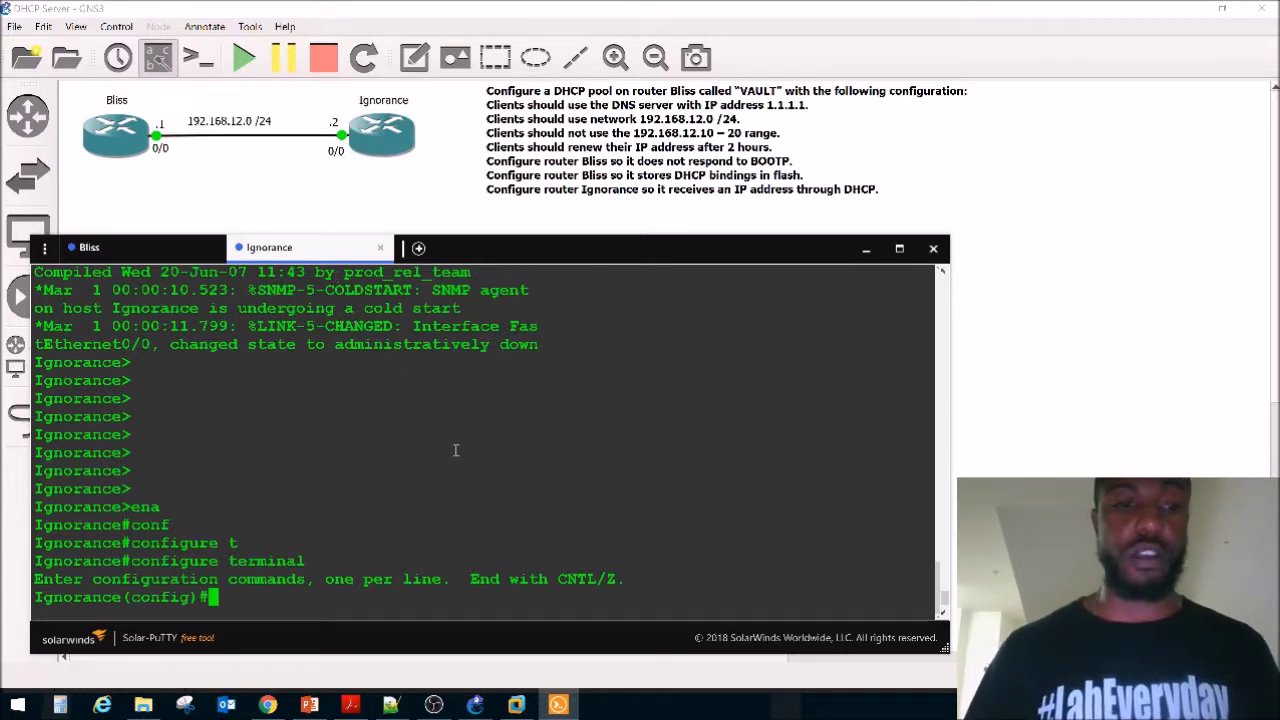
Display the brief IP interface summary on Ignorance from configuration mode.
{"action": "type", "text": "do show ip int"}
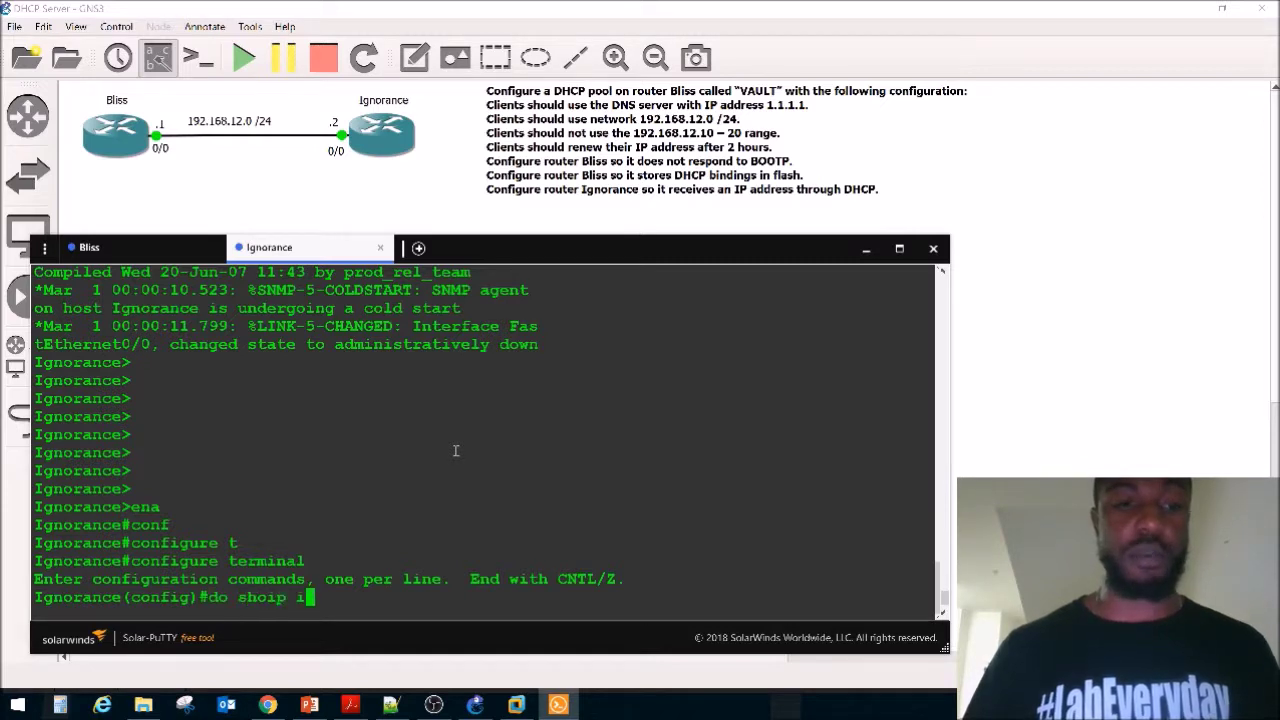
{"action": "key", "text": "BackSpace"}
{"action": "key", "text": "BackSpace"}
{"action": "key", "text": "BackSpace"}
{"action": "key", "text": "BackSpace"}
{"action": "key", "text": "BackSpace"}
{"action": "key", "text": "BackSpace"}
{"action": "key", "text": "BackSpace"}
{"action": "key", "text": "BackSpace"}
{"action": "key", "text": "BackSpace"}
{"action": "type", "text": "o ip inter brief"}
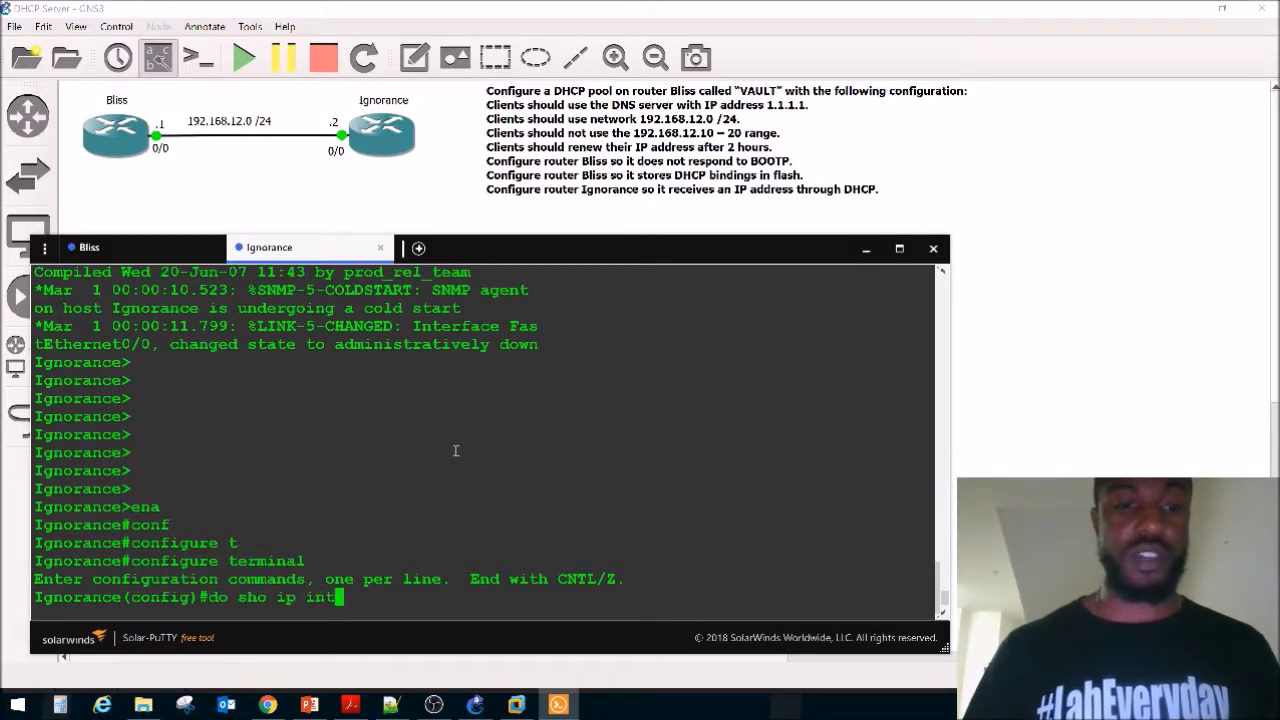
{"action": "key", "text": "Return"}
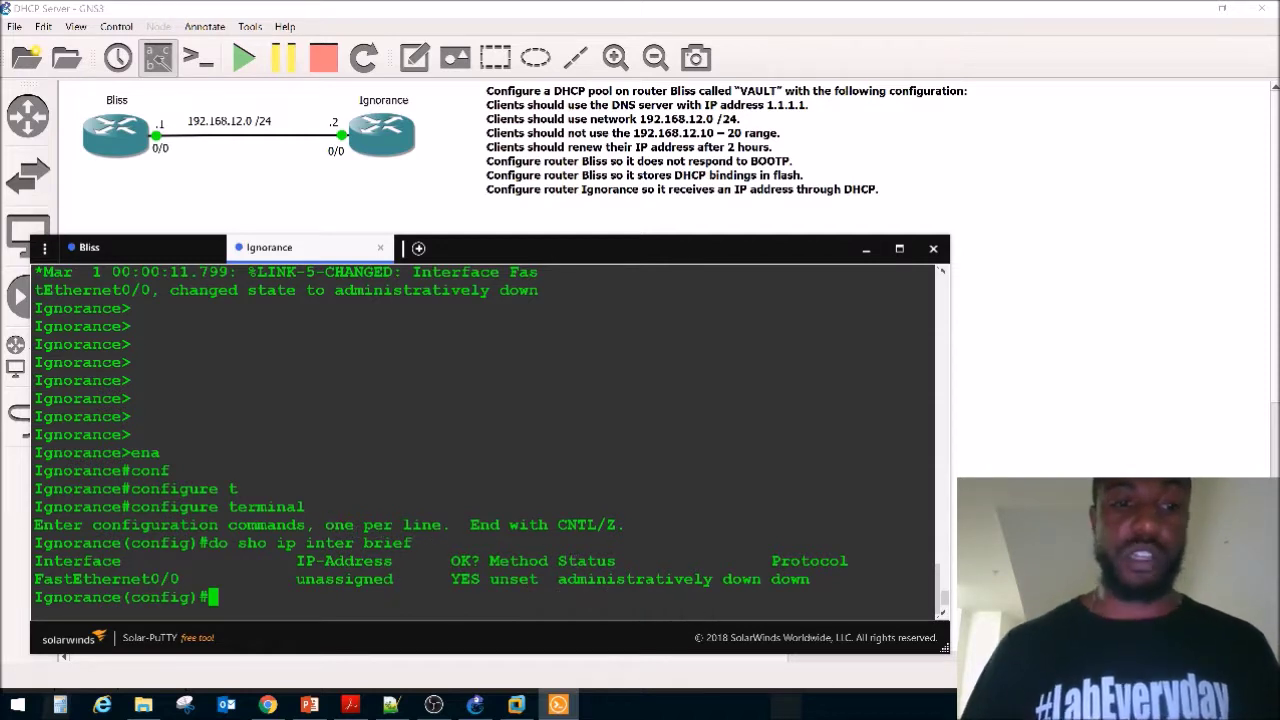
Enter interface configuration mode for fastEthernet 0/0 on Ignorance.
{"action": "type", "text": "in"}
{"action": "key", "text": "Tab"}
{"action": "type", "text": "fa"}
{"action": "key", "text": "Tab"}
{"action": "type", "text": "0/"}
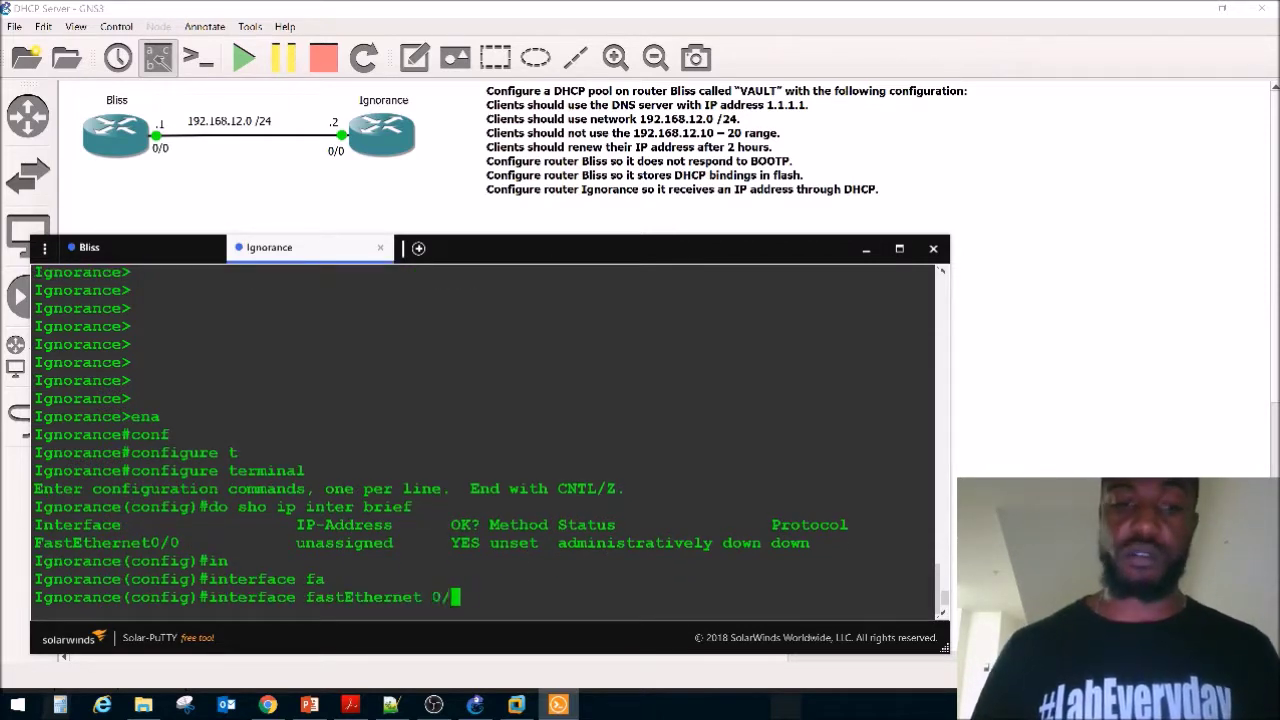
{"action": "type", "text": "0"}
{"action": "key", "text": "Return"}
Display the ip address options and set the fastEthernet 0/0 interface to get its IP address through dhcp.
{"action": "type", "text": "ip ad"}
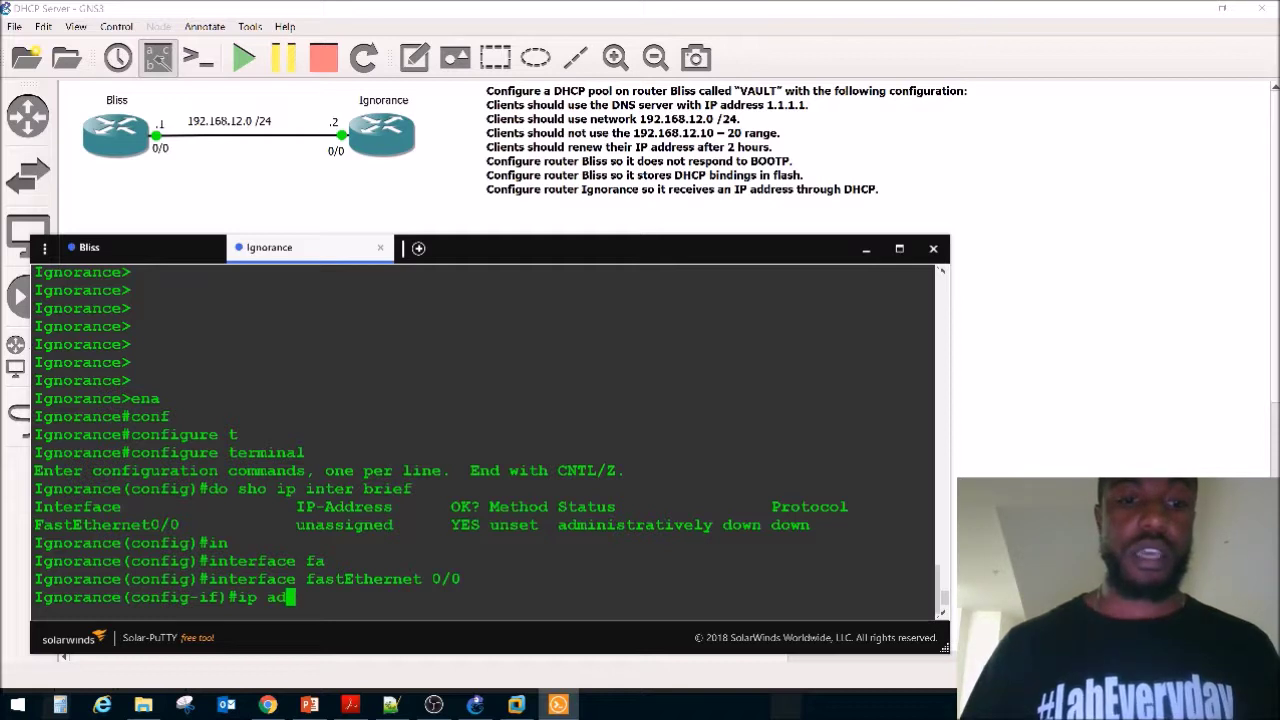
{"action": "type", "text": "d"}
{"action": "key", "text": "Tab"}
{"action": "type", "text": "?"}
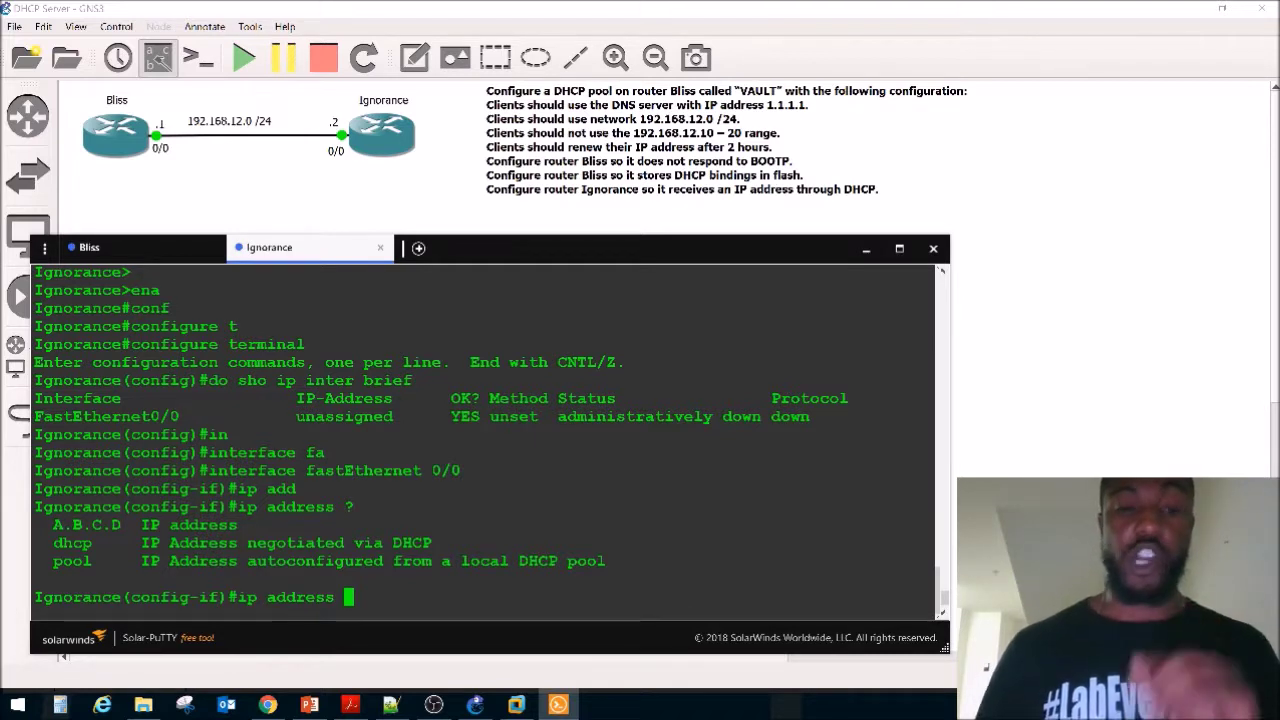
{"action": "type", "text": "dh"}
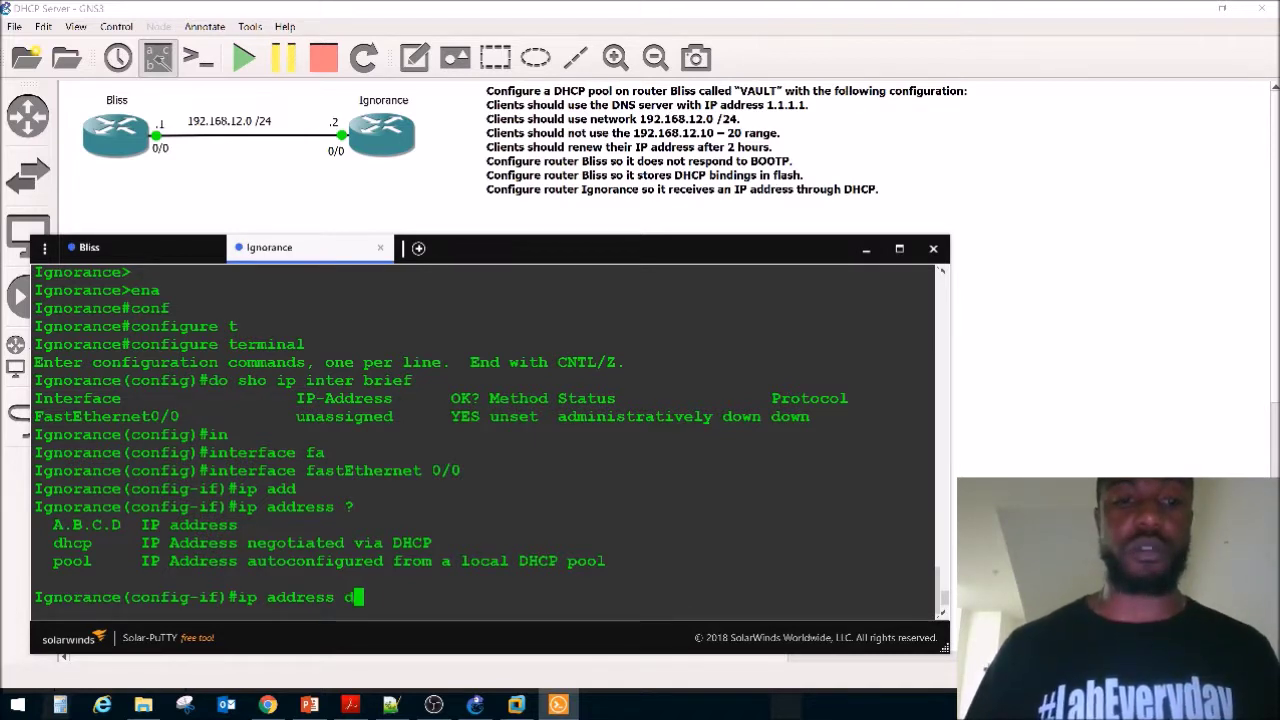
{"action": "key", "text": "Tab"}
{"action": "key", "text": "Return"}
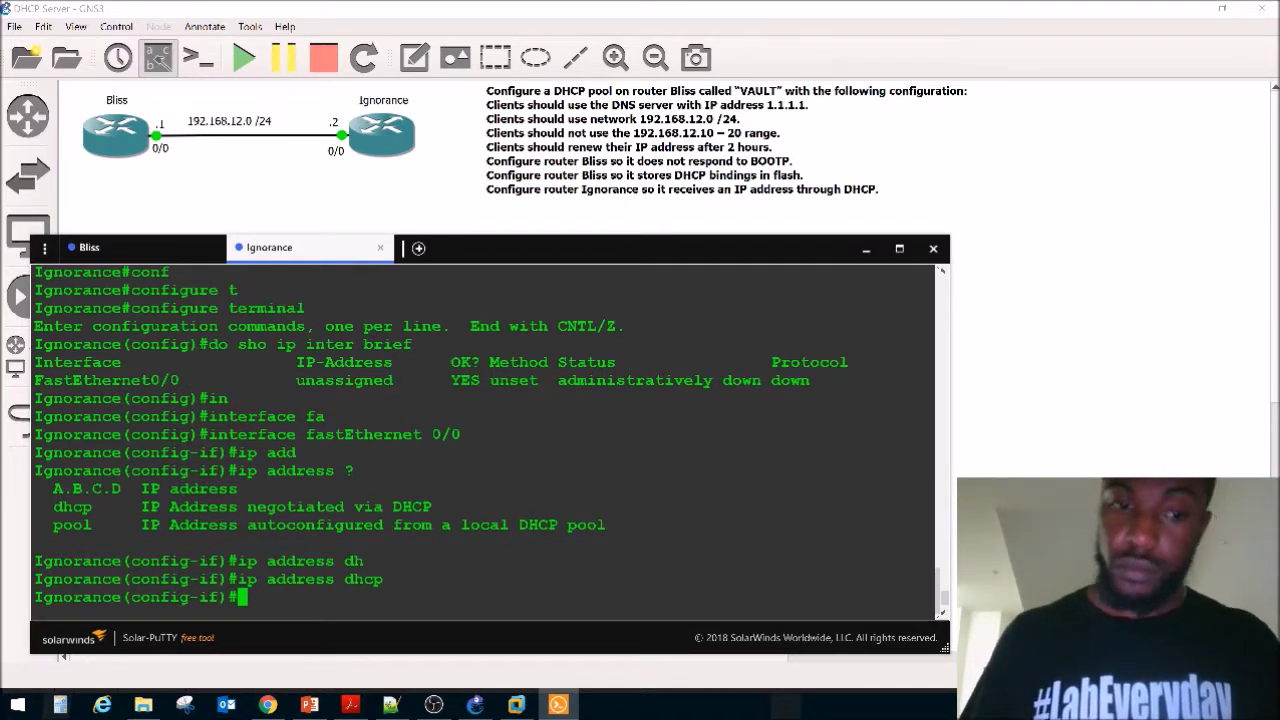
Enable the fastEthernet 0/0 interface on Ignorance with no shut and wait for its address assignment.
{"action": "key", "text": "Return"}
{"action": "key", "text": "Return"}
{"action": "key", "text": "Return"}
{"action": "key", "text": "Return"}
{"action": "key", "text": "Return"}
{"action": "key", "text": "Return"}
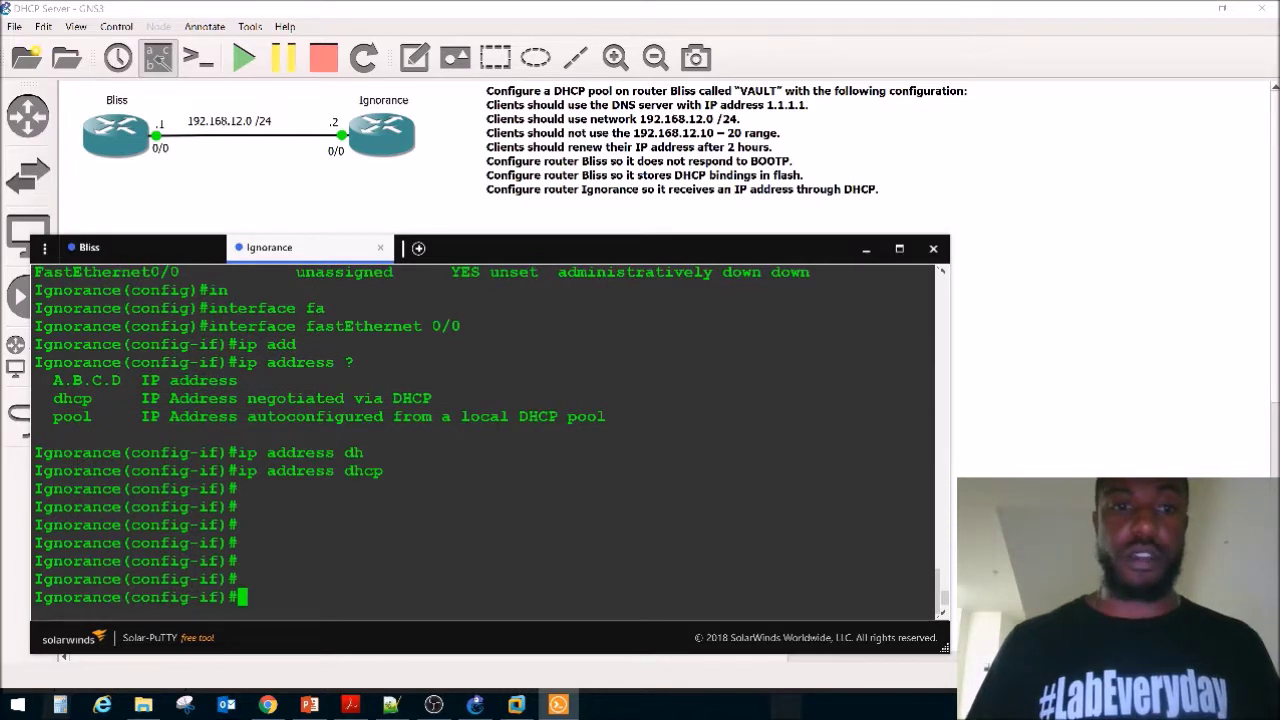
{"action": "type", "text": "no shut"}
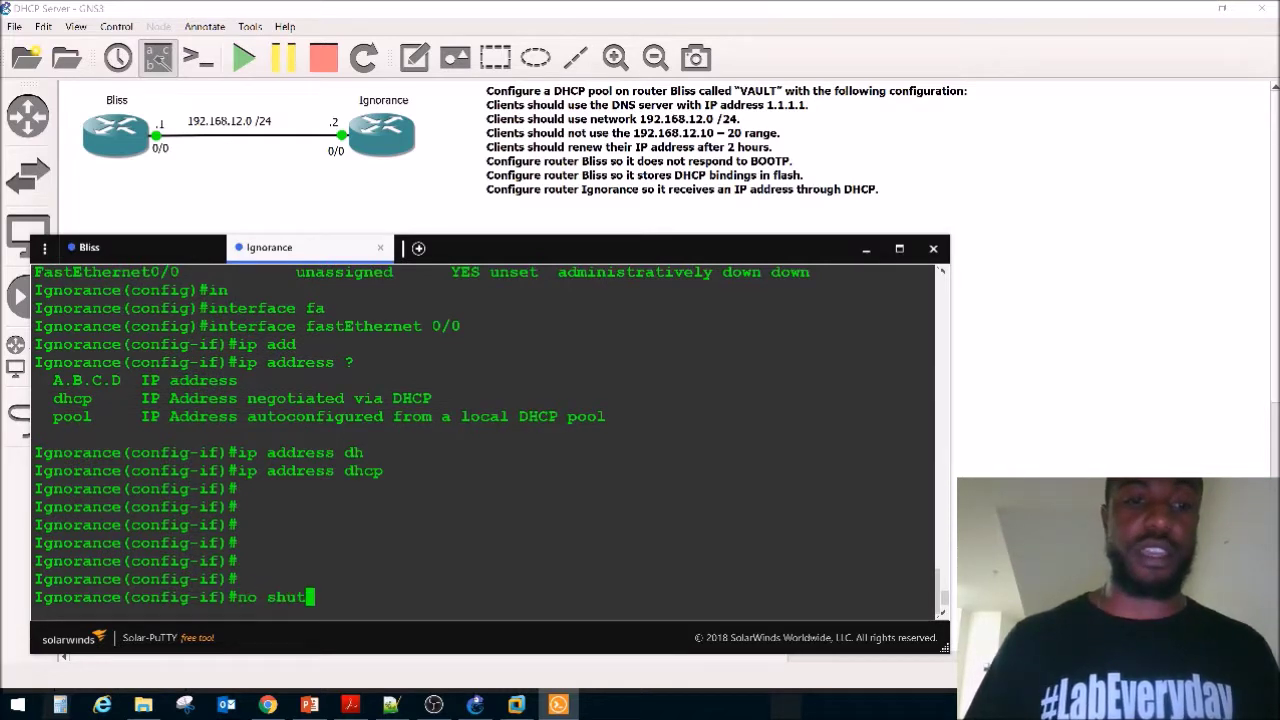
{"action": "key", "text": "Return"}
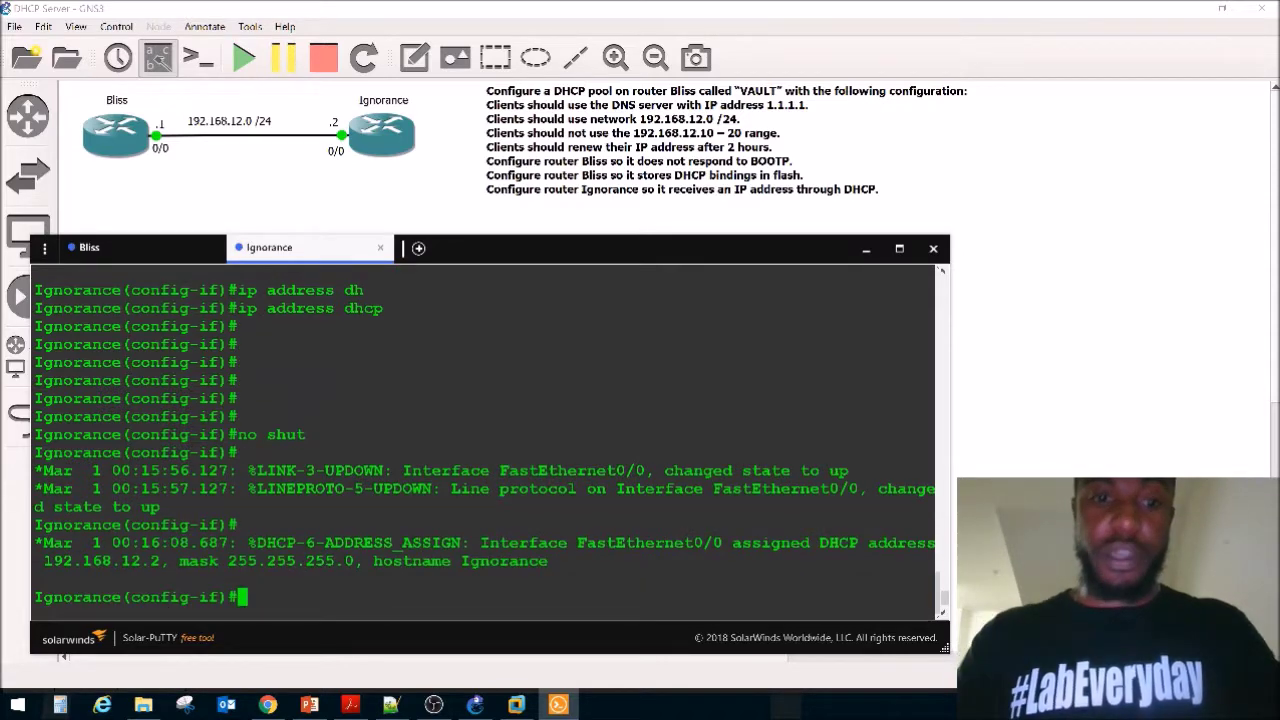
{"action": "mouse_move", "coordinate": [284, 545]}
{"action": "left_mouse_down"}
{"action": "mouse_move", "coordinate": [467, 597]}
{"action": "mouse_move", "coordinate": [240, 525]}
{"action": "mouse_move", "coordinate": [284, 545]}
{"action": "left_mouse_up"}
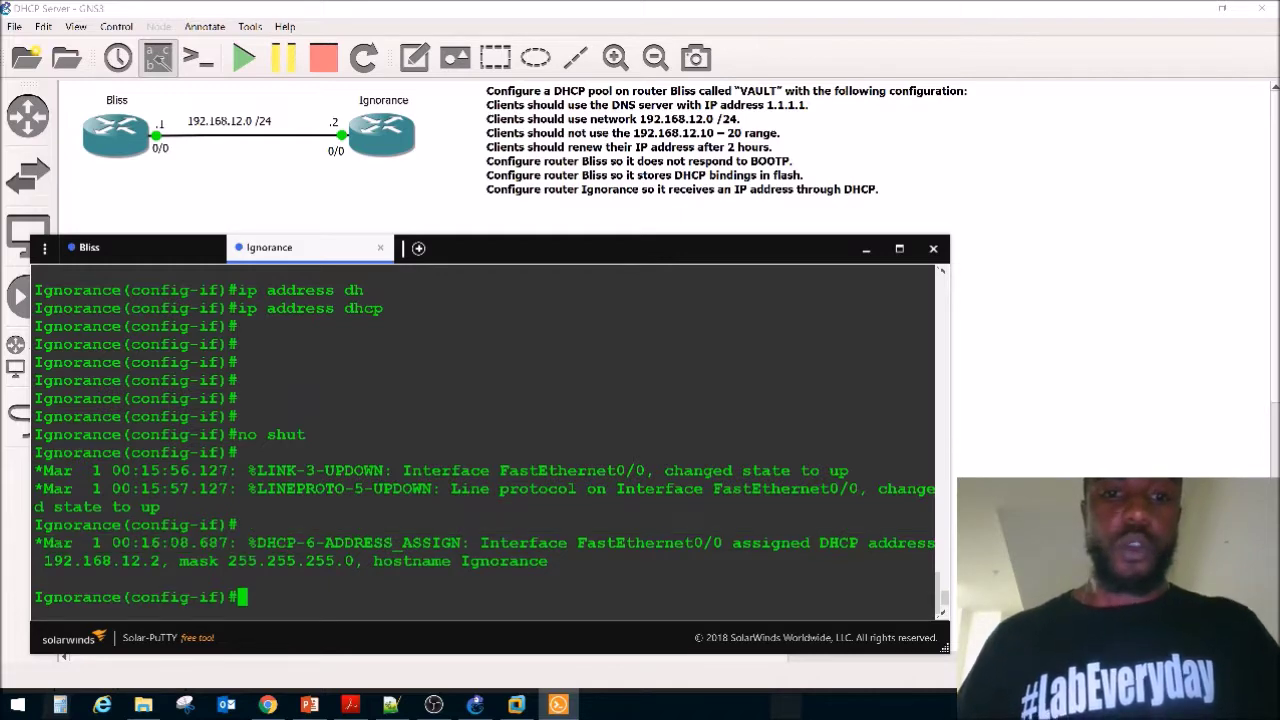
Display the DHCP bindings on Bliss and examine the client's IP address, lease expiration and binding type.
{"action": "left_click", "coordinate": [140, 259]}
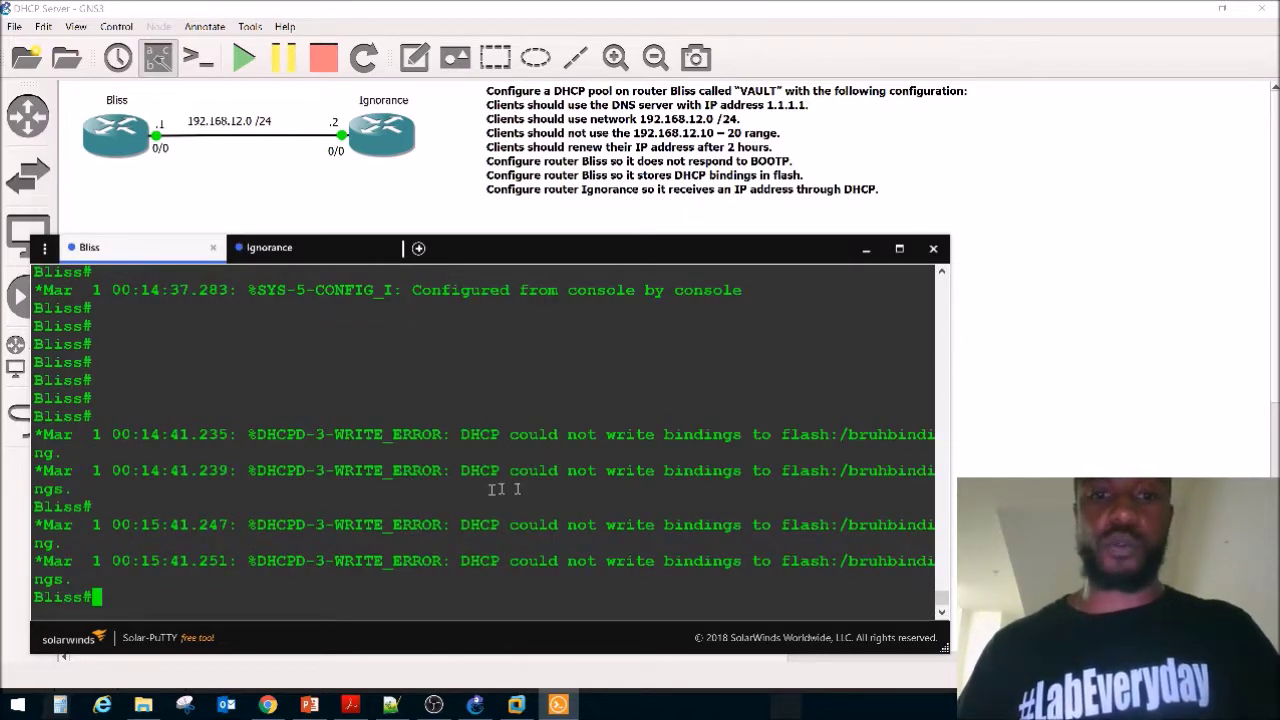
{"action": "key", "text": "Return"}
{"action": "key", "text": "Return"}
{"action": "key", "text": "Return"}
{"action": "key", "text": "Return"}
{"action": "key", "text": "Return"}
{"action": "key", "text": "Return"}
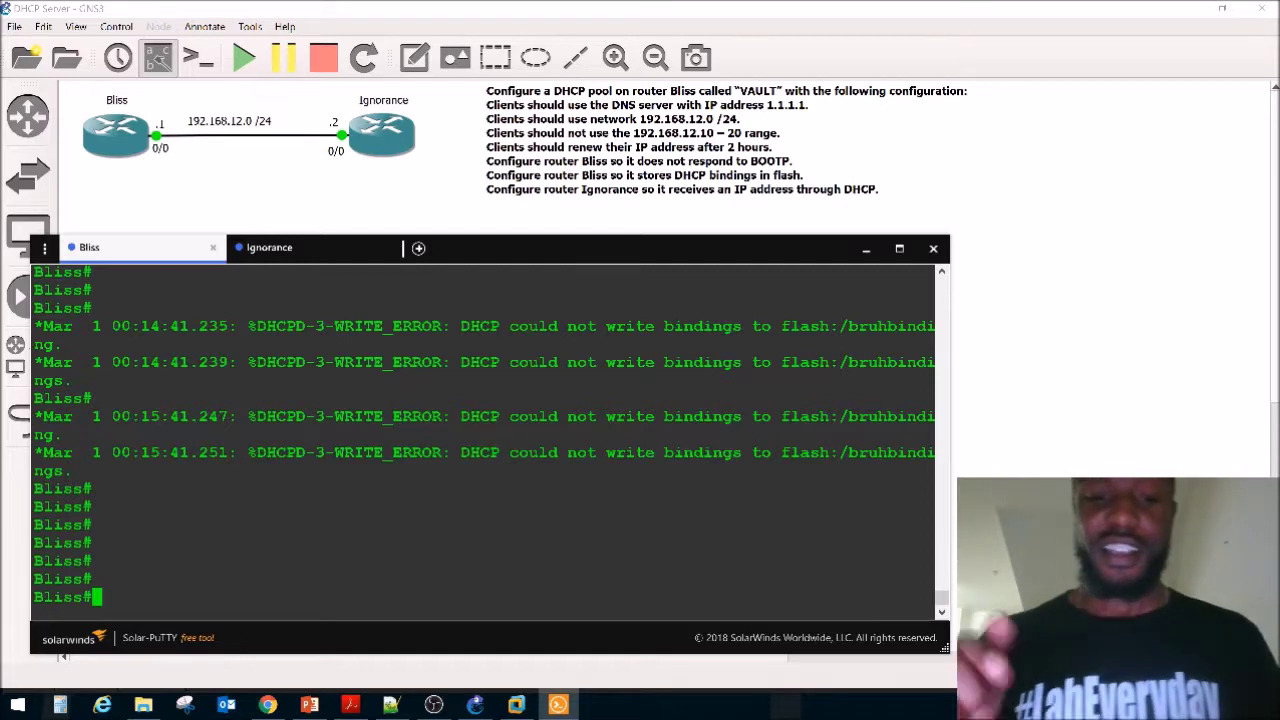
{"action": "key", "text": "Return"}
{"action": "key", "text": "Return"}
{"action": "key", "text": "Return"}
{"action": "key", "text": "Return"}
{"action": "key", "text": "Return"}
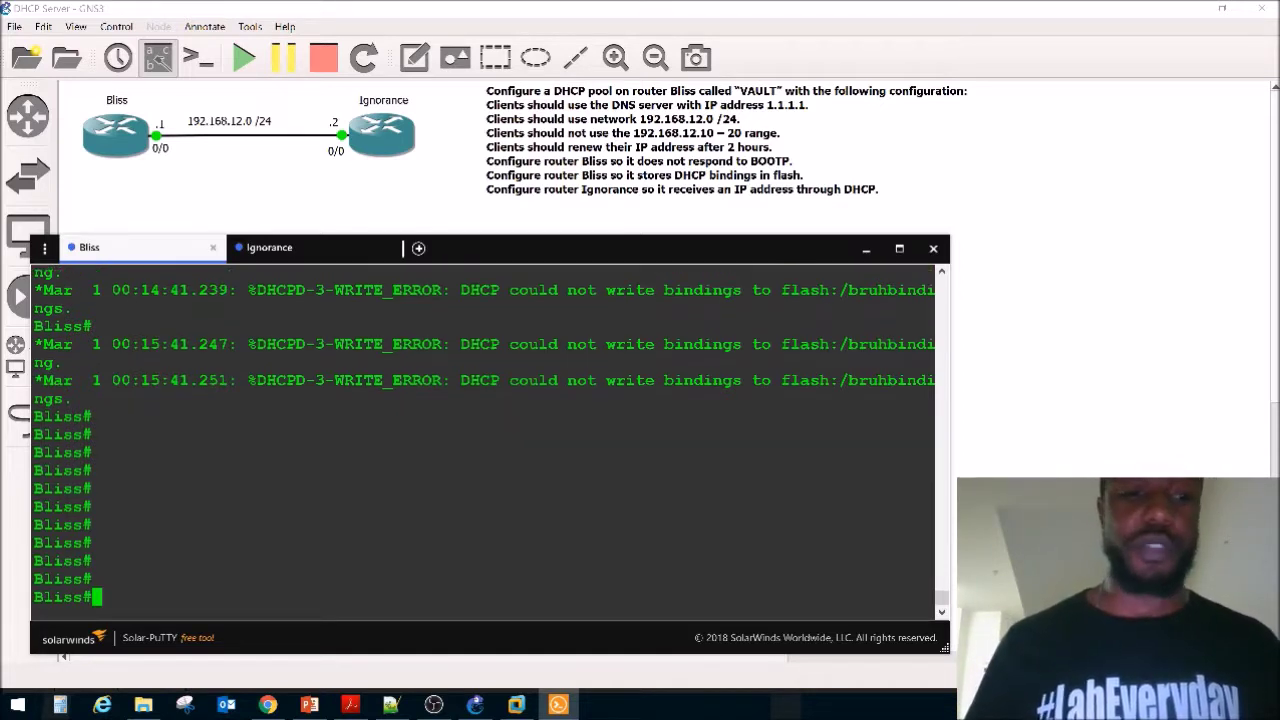
{"action": "type", "text": "sho ip dh"}
{"action": "key", "text": "Tab"}
{"action": "type", "text": "b"}
{"action": "key", "text": "Tab"}
{"action": "key", "text": "Return"}
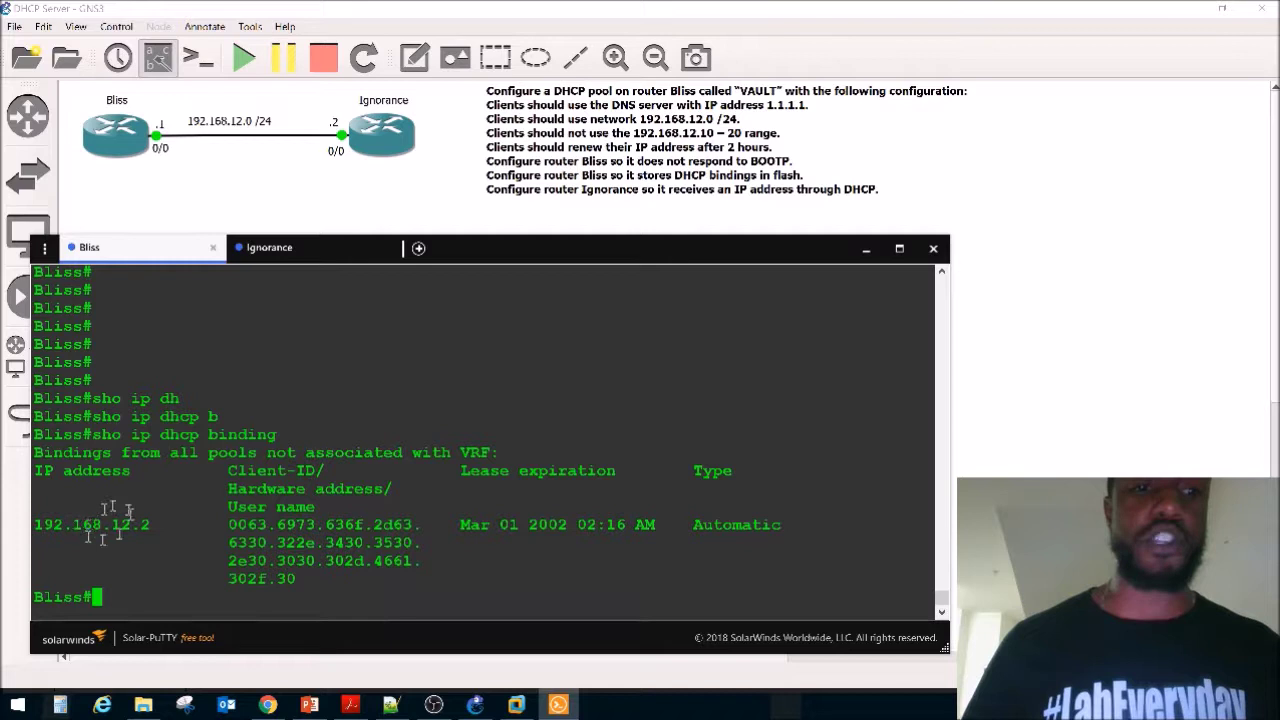
{"action": "scroll", "coordinate": [404, 521], "scroll_direction": "up", "scroll_amount": 3}
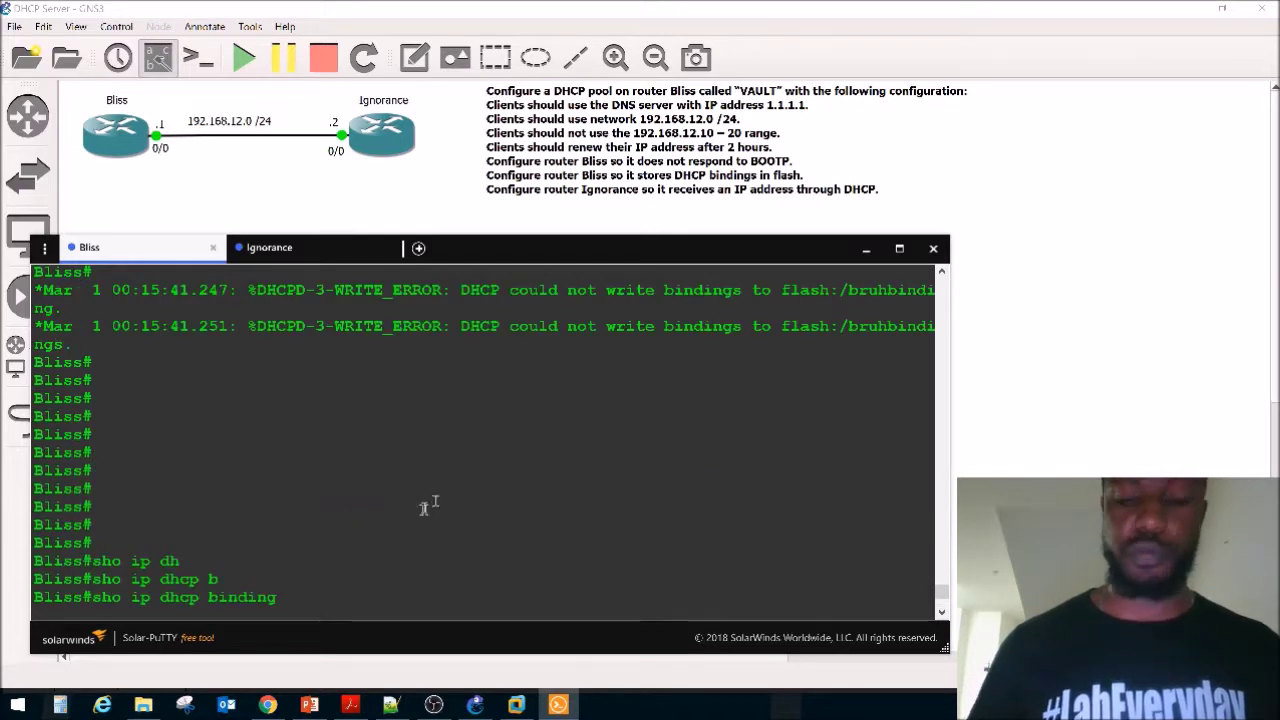
{"action": "scroll", "coordinate": [423, 506], "scroll_direction": "down", "scroll_amount": 3}
{"action": "key", "text": "Return"}
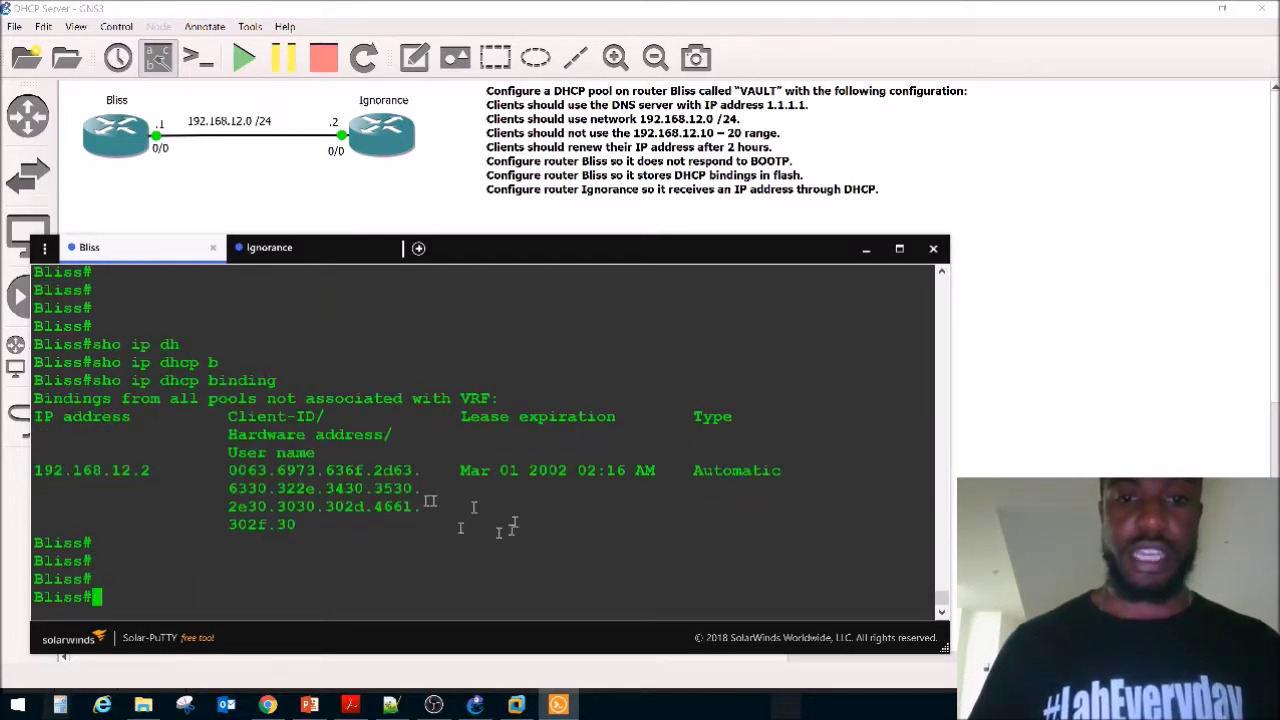
{"action": "left_click_drag", "start_coordinate": [470, 470], "coordinate": [692, 645]}
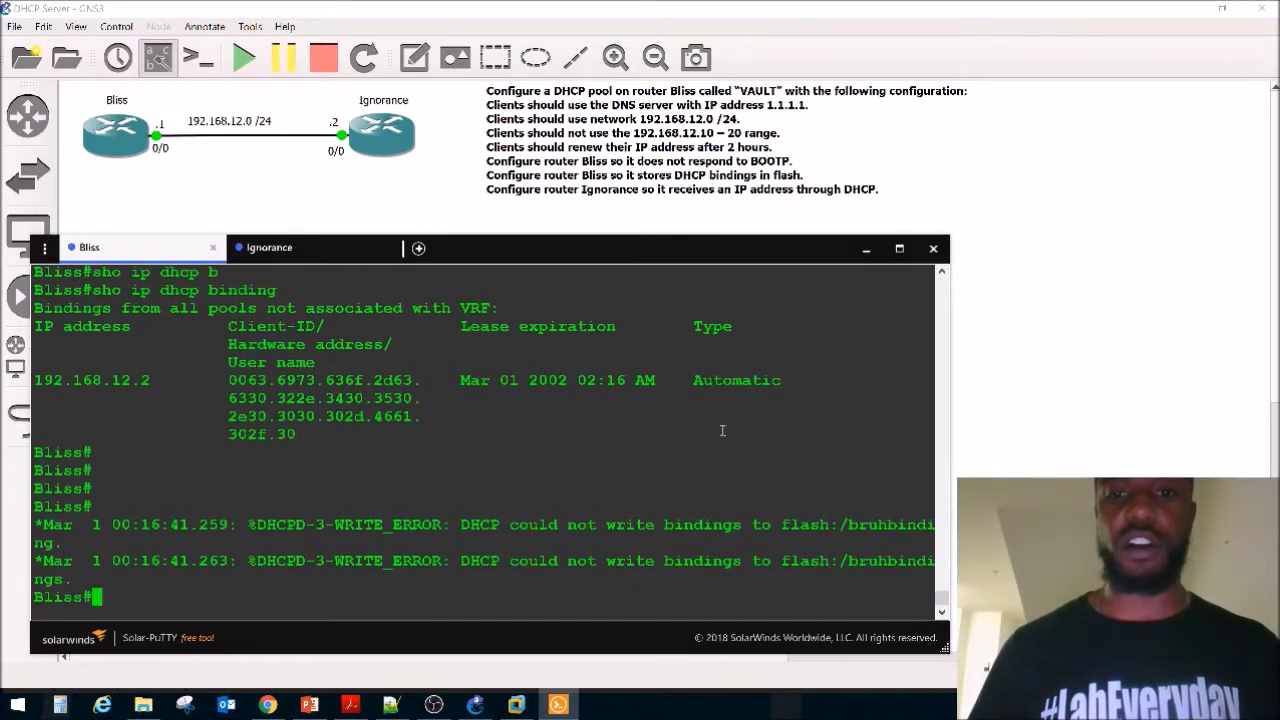
{"action": "double_click", "coordinate": [719, 384]}
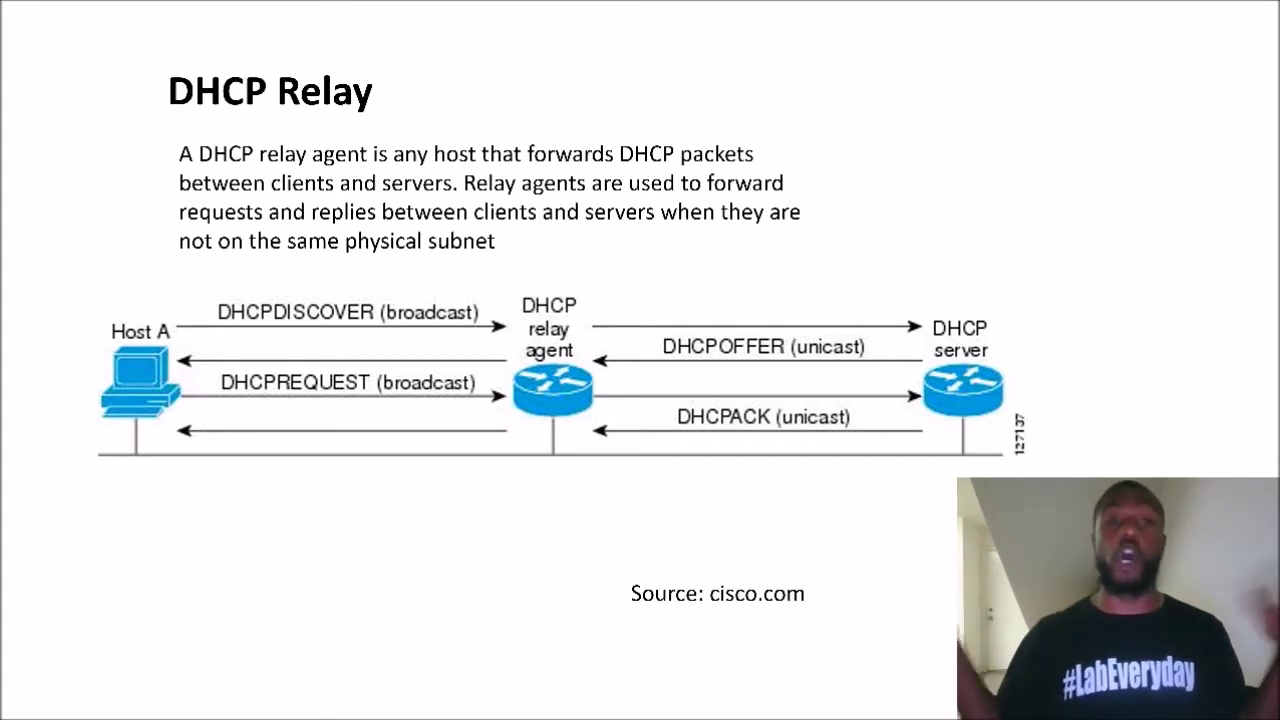
{"action": "key", "text": "Right"}
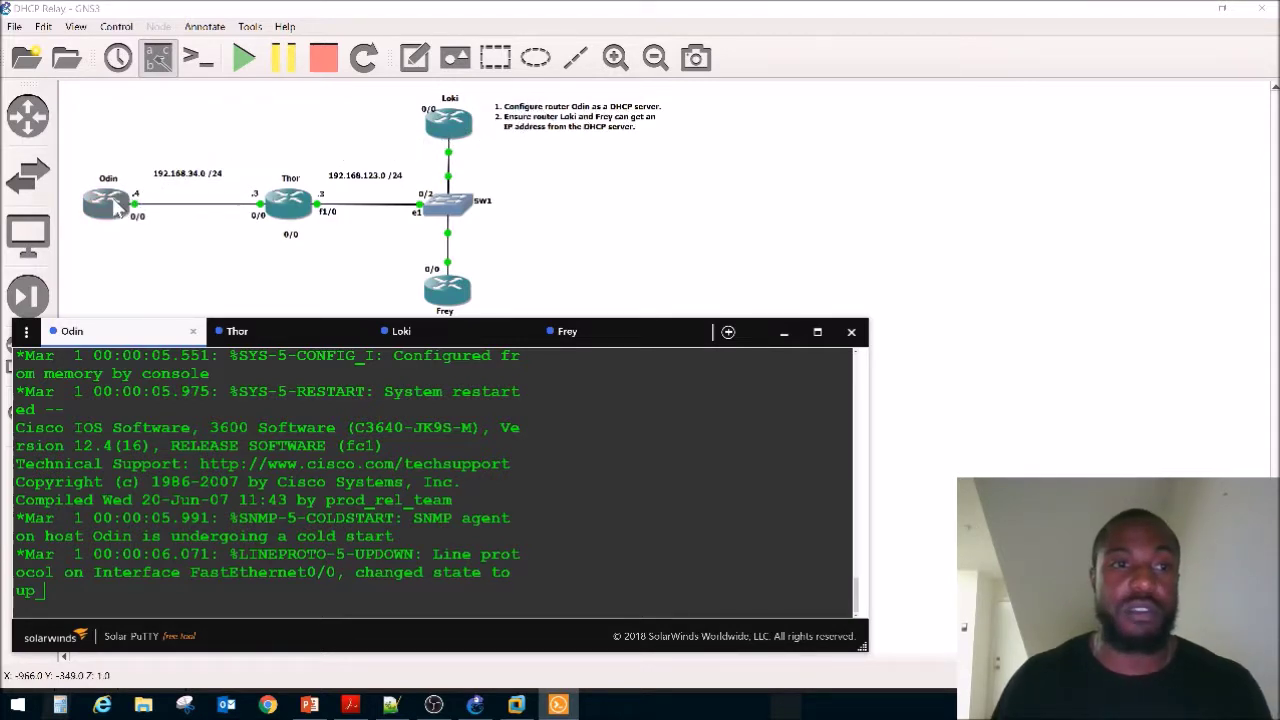
In the Odin console of the DHCP Relay project, enable privileged EXEC mode and enter global configuration mode.
{"action": "left_click", "coordinate": [161, 415]}
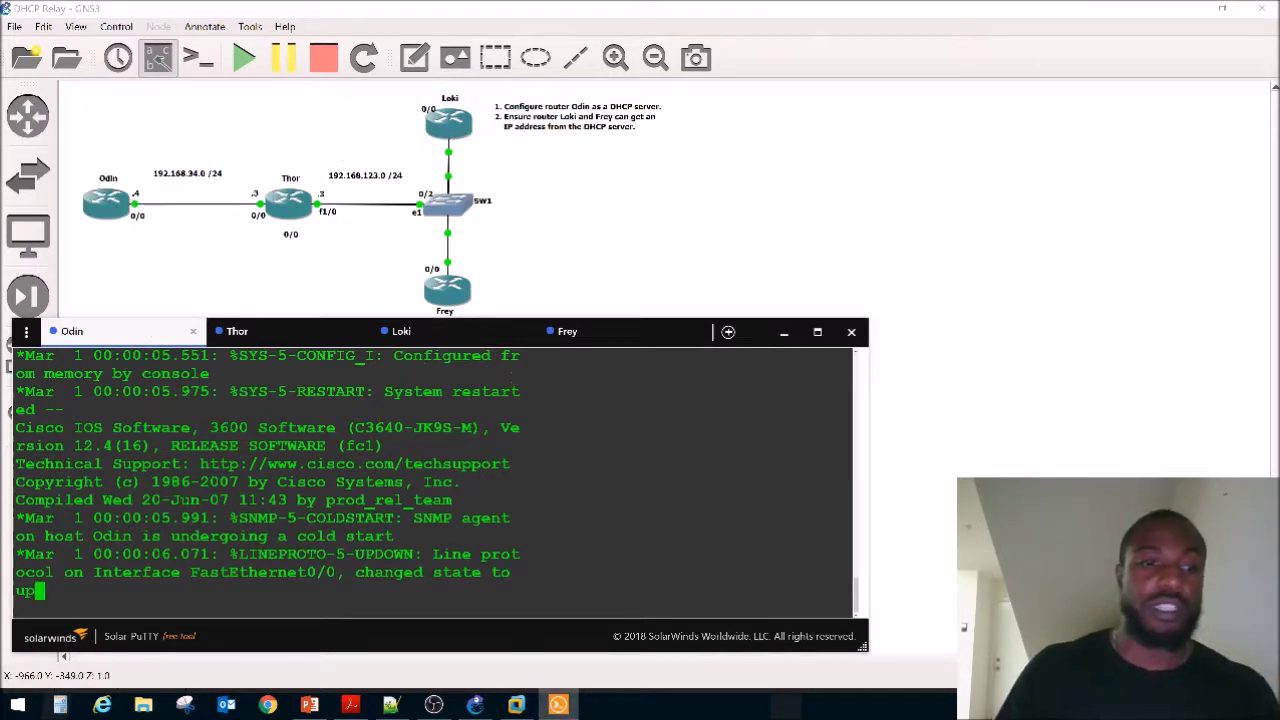
{"action": "key", "text": "Return"}
{"action": "key", "text": "Return"}
{"action": "key", "text": "Return"}
{"action": "key", "text": "Return"}
{"action": "key", "text": "Return"}
{"action": "key", "text": "Return"}
{"action": "key", "text": "Return"}
{"action": "key", "text": "Return"}
{"action": "key", "text": "Return"}
{"action": "key", "text": "Return"}
{"action": "type", "text": "ena"}
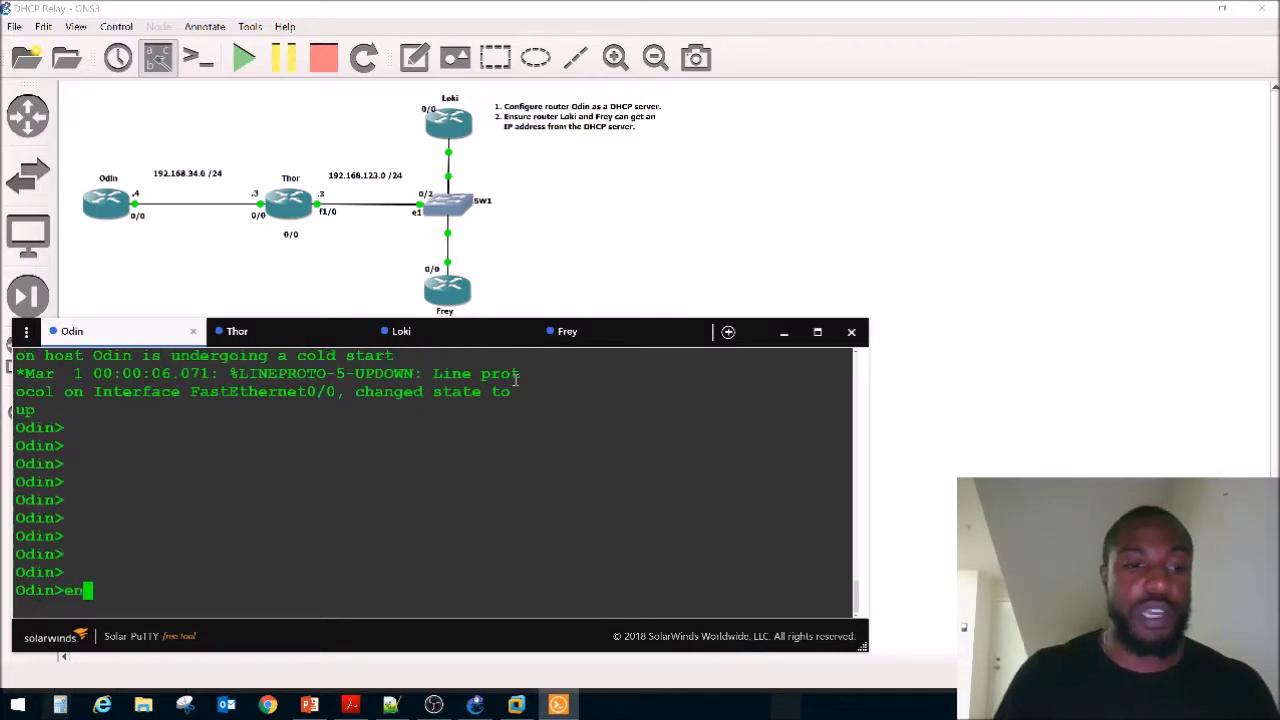
{"action": "key", "text": "Return"}
{"action": "type", "text": "configure t"}
{"action": "key", "text": "Tab"}
{"action": "type", "text": "te"}
{"action": "key", "text": "Tab"}
{"action": "key", "text": "Return"}
{"action": "key", "text": "Return"}
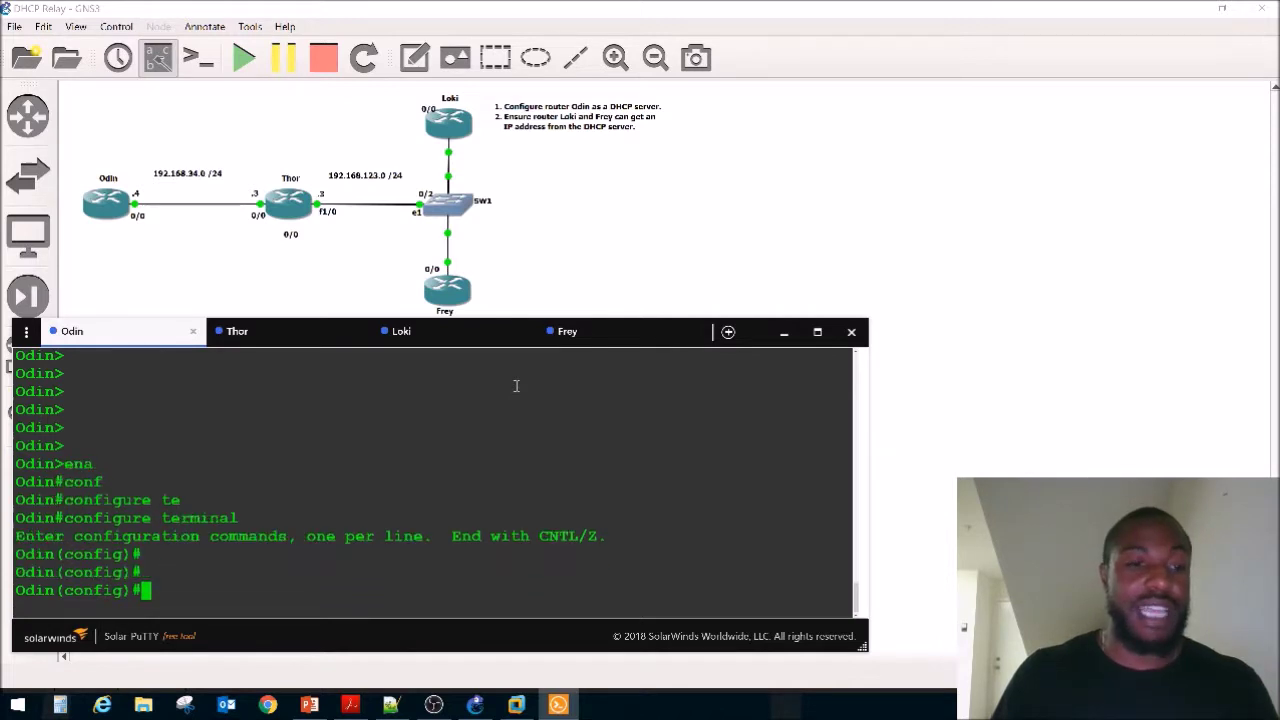
Create a DHCP pool named AVENGERS on Odin.
{"action": "key", "text": "Return"}
{"action": "key", "text": "Return"}
{"action": "type", "text": "ip dh"}
{"action": "key", "text": "Tab"}
{"action": "type", "text": "poo"}
{"action": "key", "text": "Tab"}
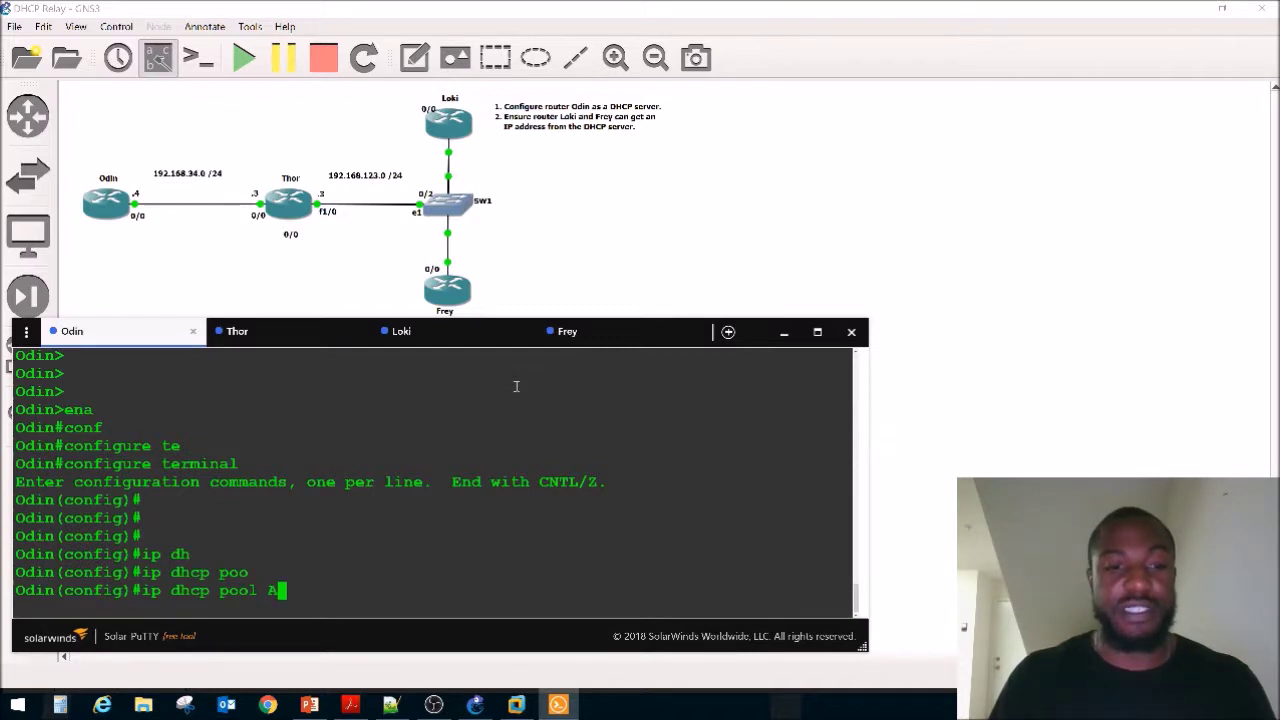
{"action": "type", "text": "AVENGERS"}
{"action": "key", "text": "Return"}
Assign network 192.168.123.0 with mask 255.255.255.0 to the AVENGERS pool, checking the mask syntax in the command help.
{"action": "type", "text": "ip dh"}
{"action": "key", "text": "Tab"}
{"action": "type", "text": "c"}
{"action": "key", "text": "Tab"}
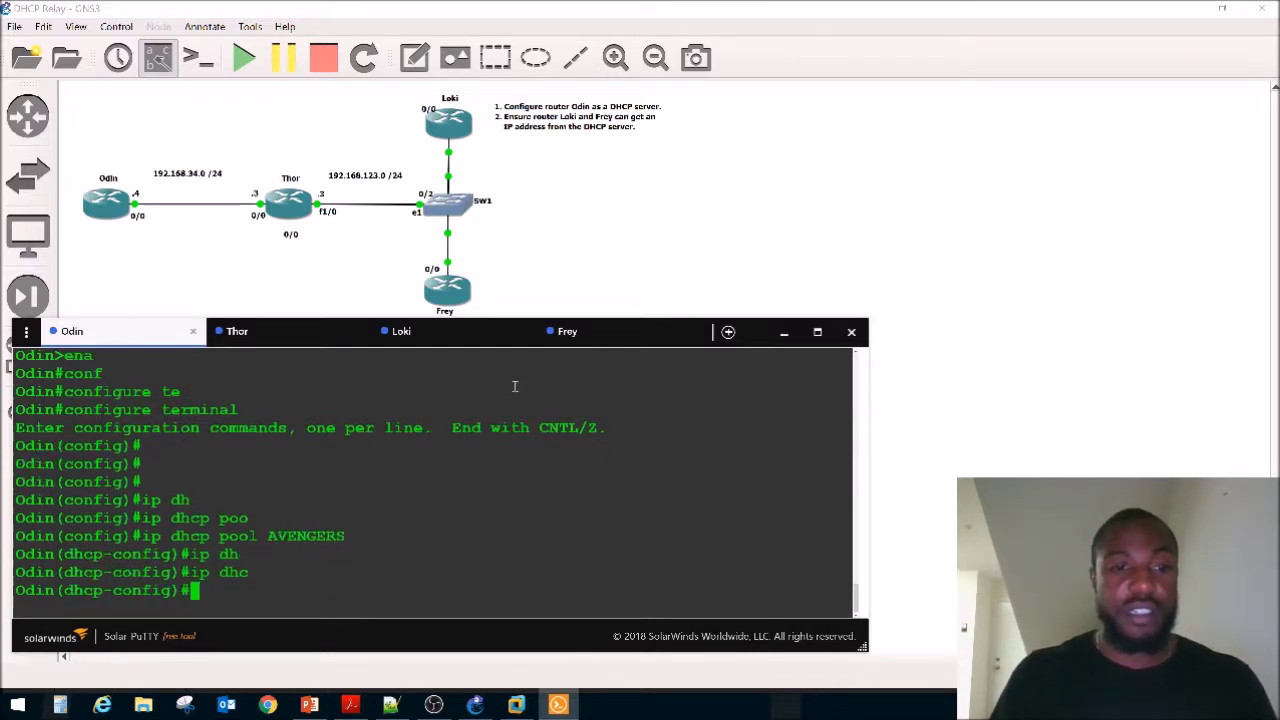
{"action": "type", "text": "net"}
{"action": "key", "text": "Tab"}
{"action": "type", "text": "w"}
{"action": "key", "text": "Tab"}
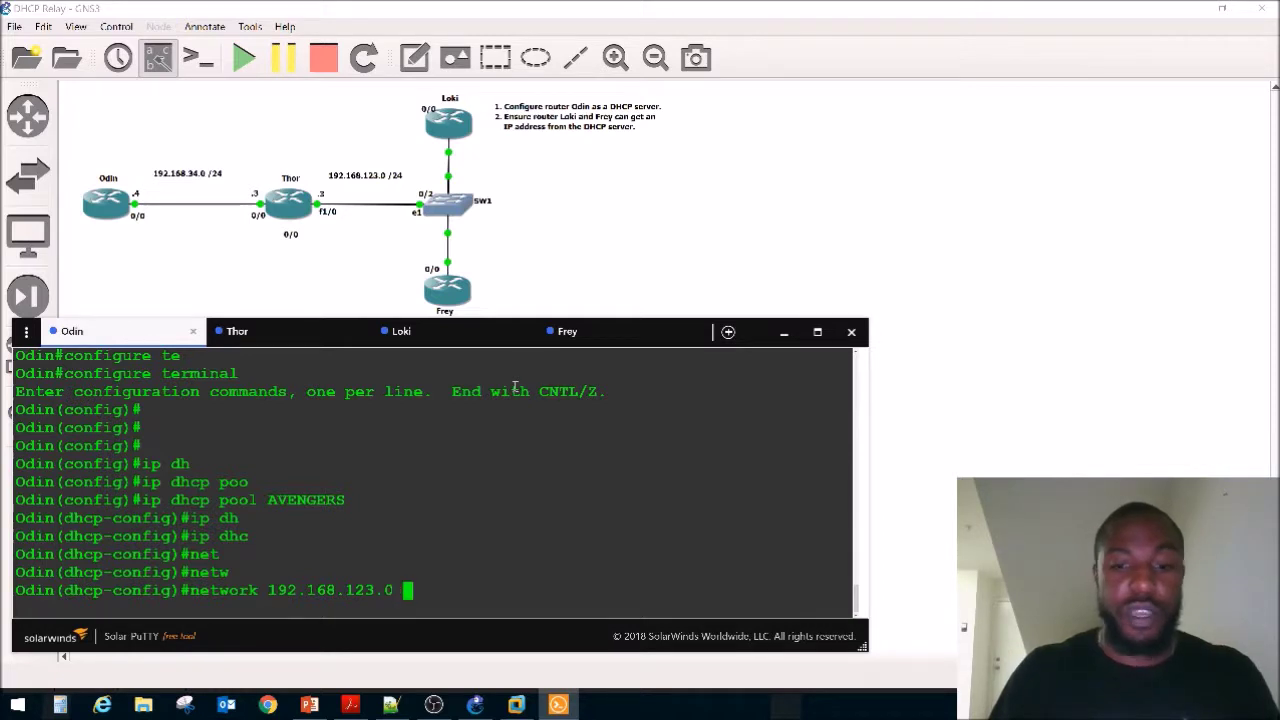
{"action": "type", "text": "?"}
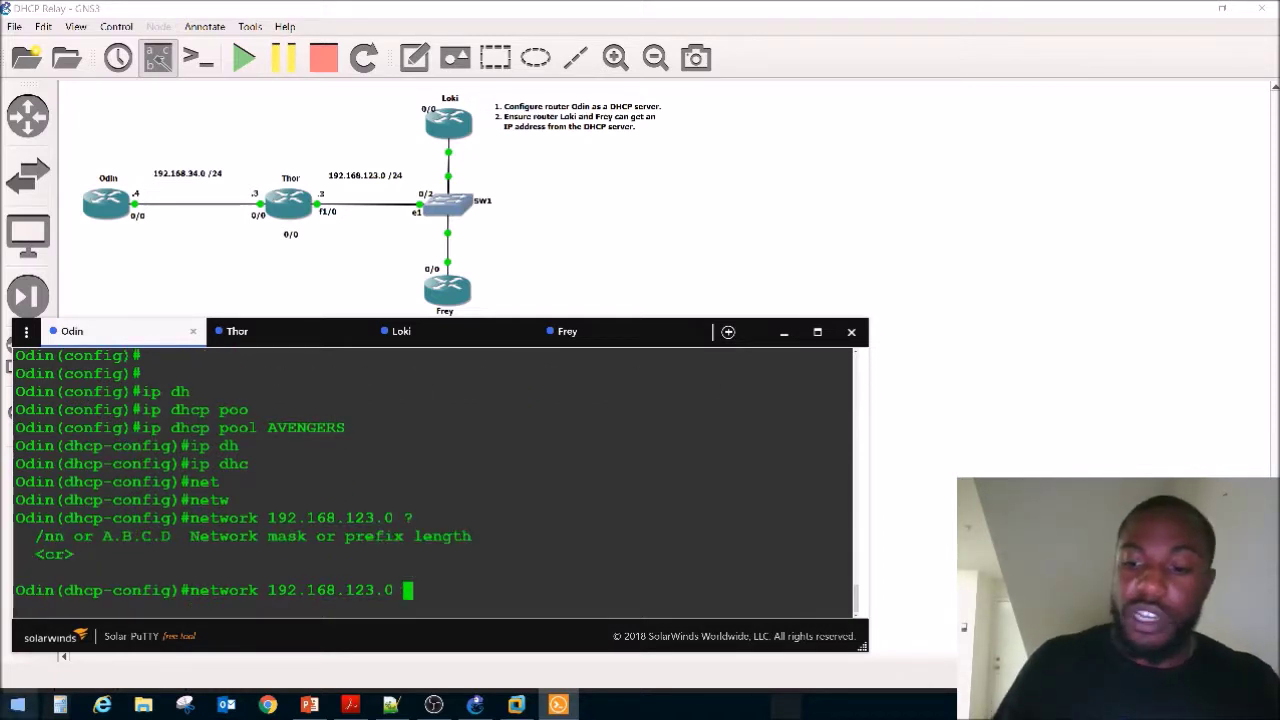
{"action": "type", "text": "255."}
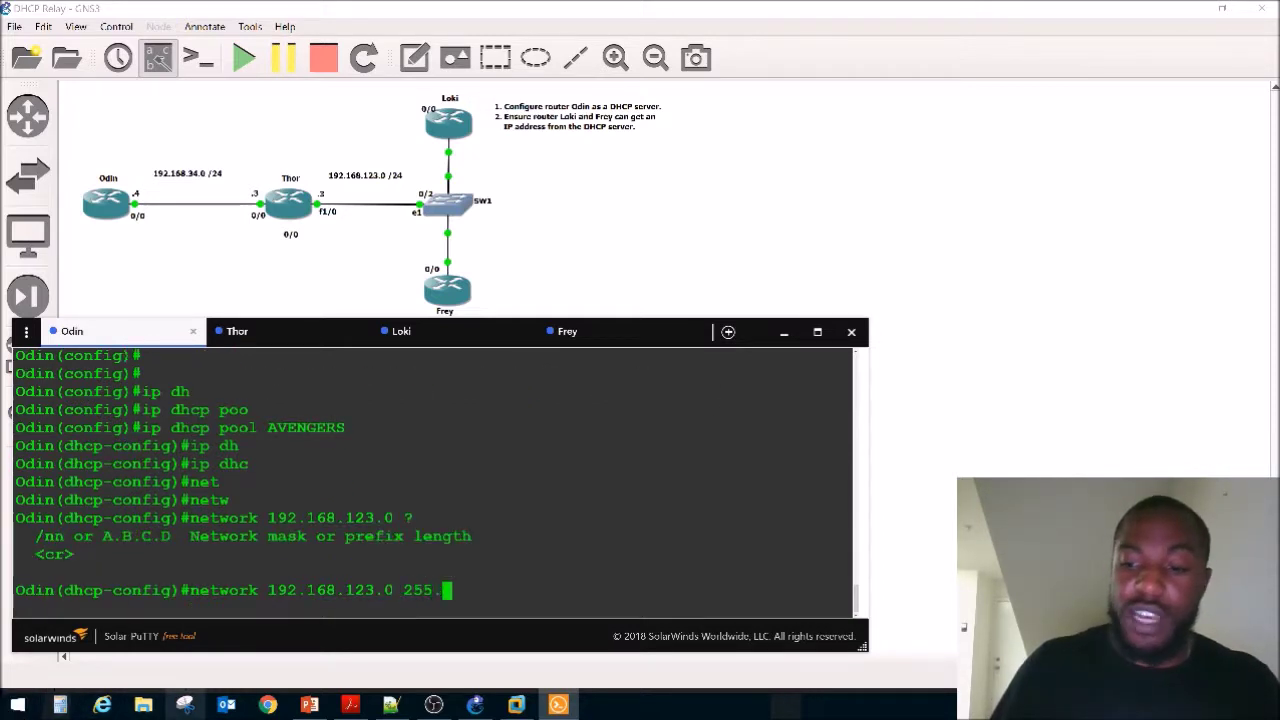
{"action": "type", "text": "255.255.0"}
{"action": "key", "text": "Return"}
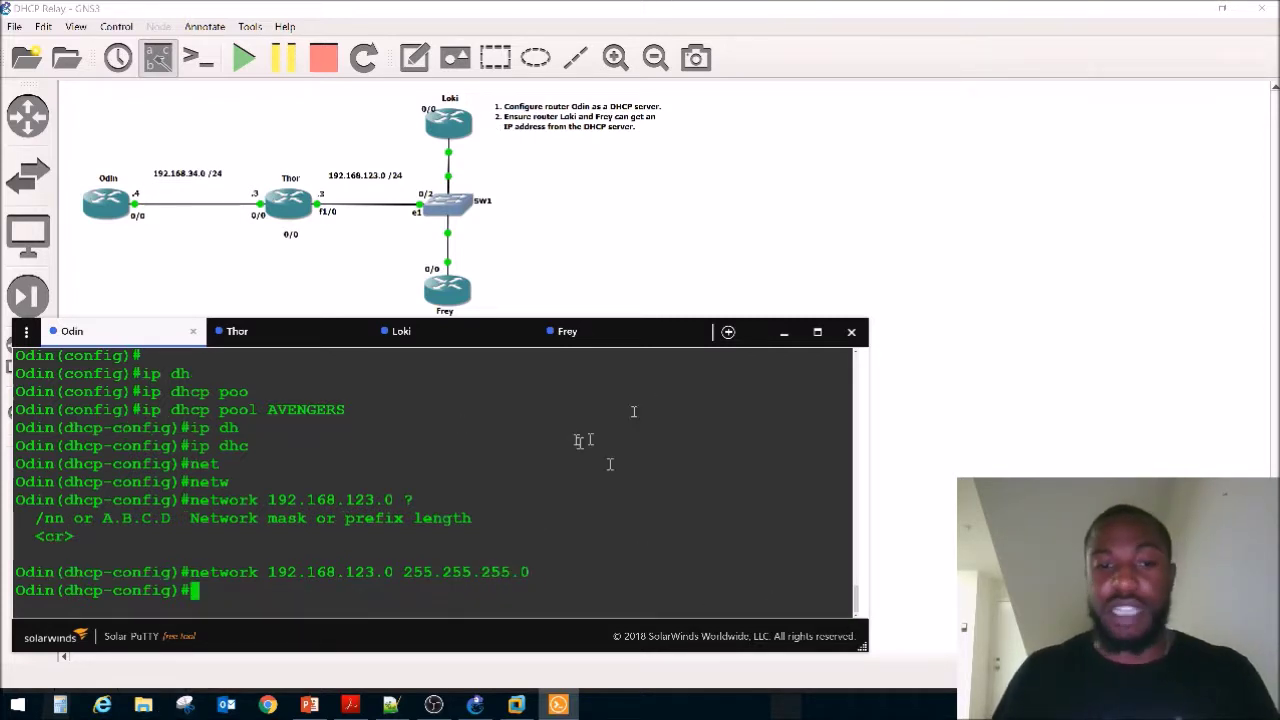
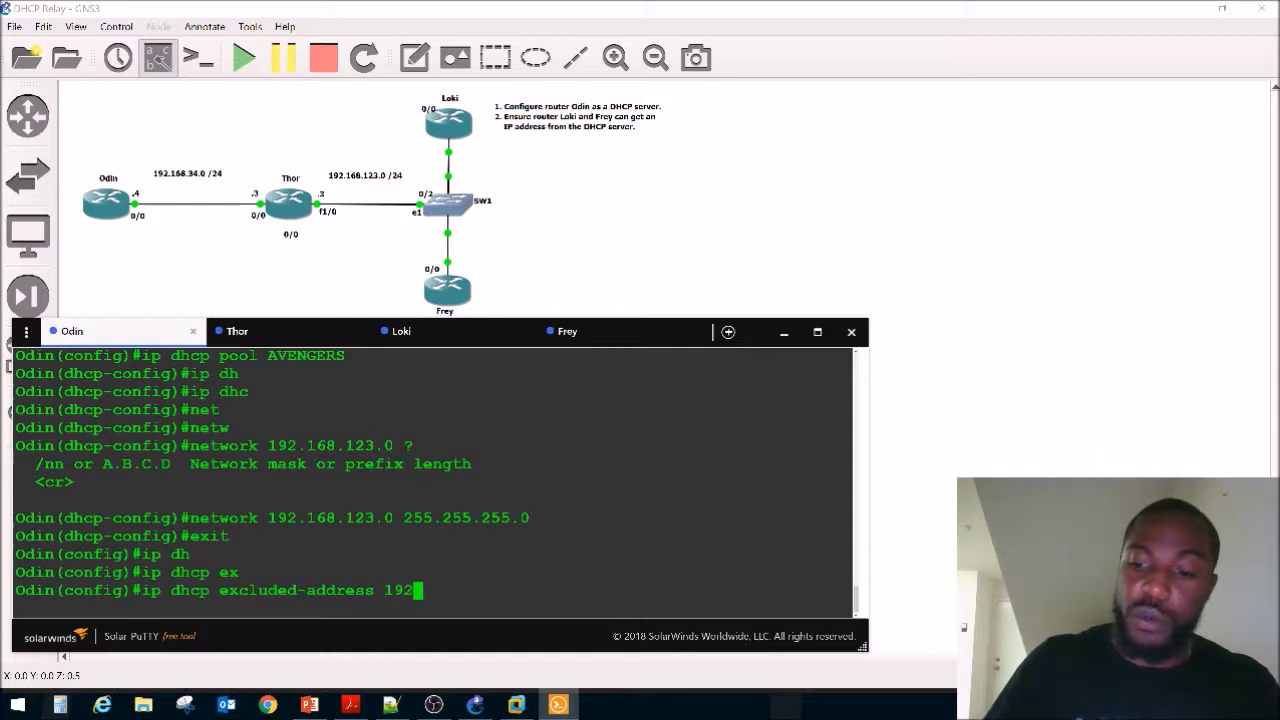
Exclude the addresses 192.168.123.1 through 192.168.123.10 from DHCP assignment in Odin's global configuration.
{"action": "type", "text": ".168."}
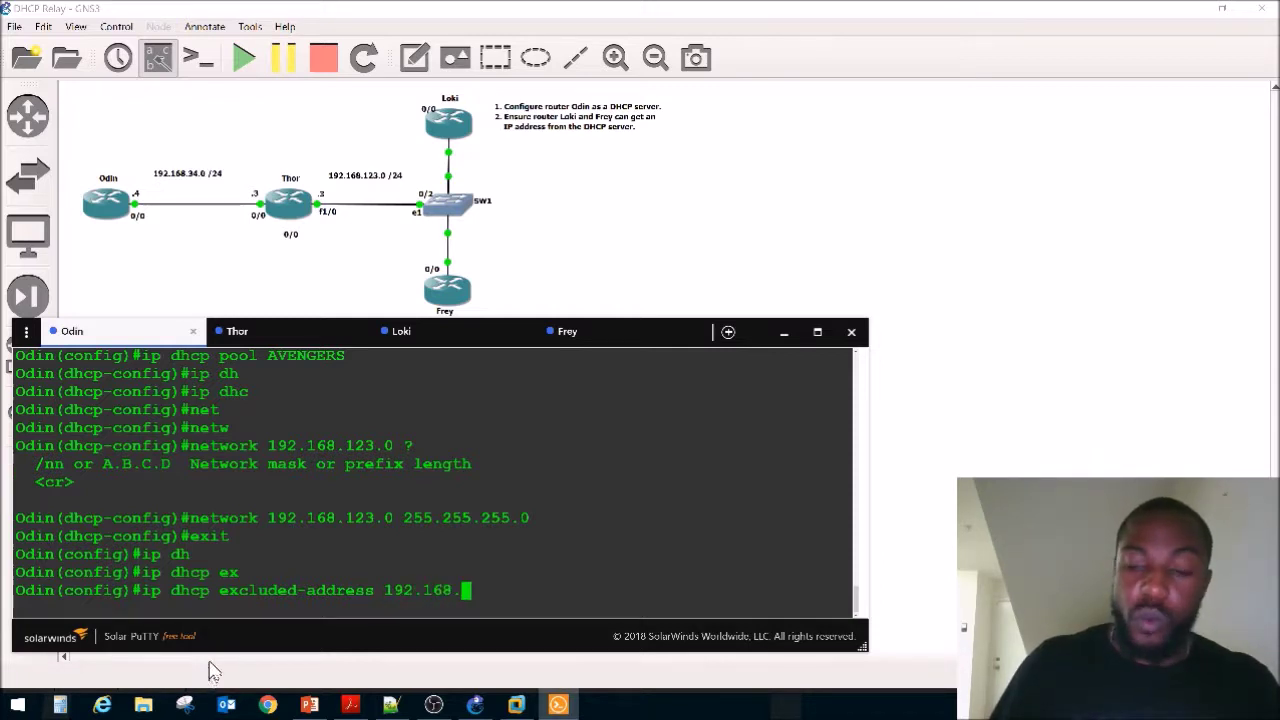
{"action": "type", "text": "123"}
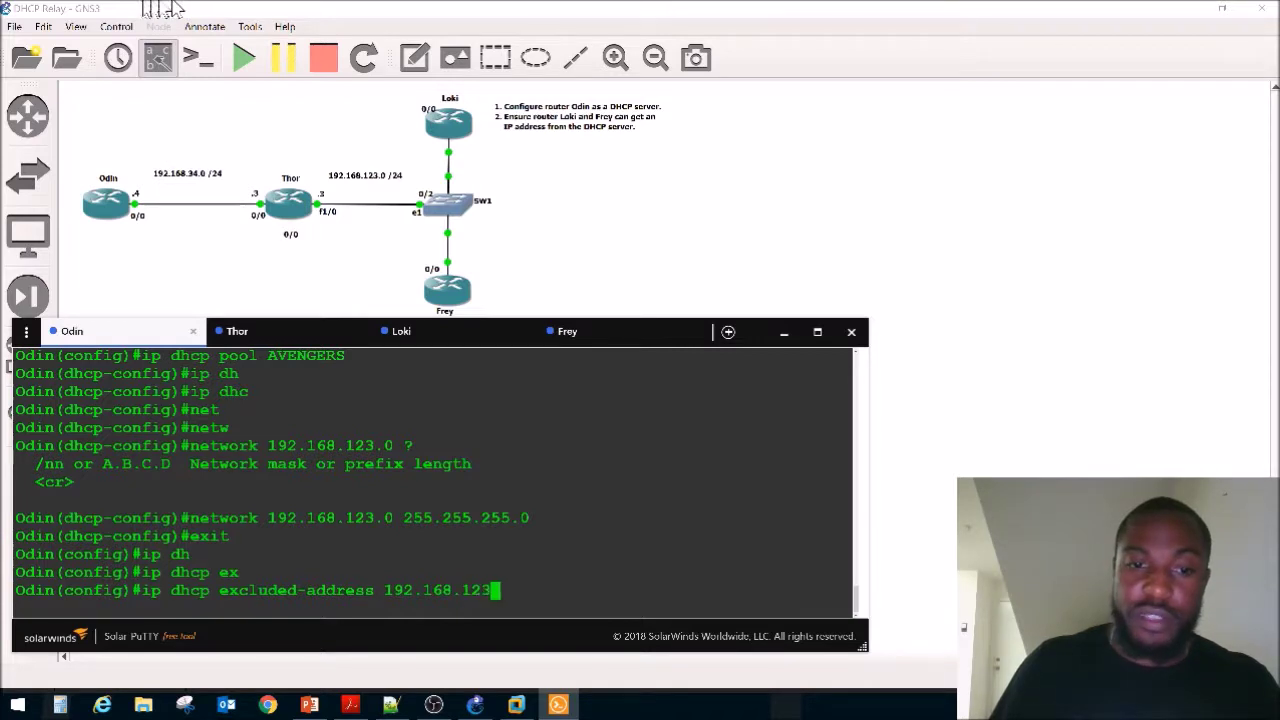
{"action": "type", "text": ".1"}
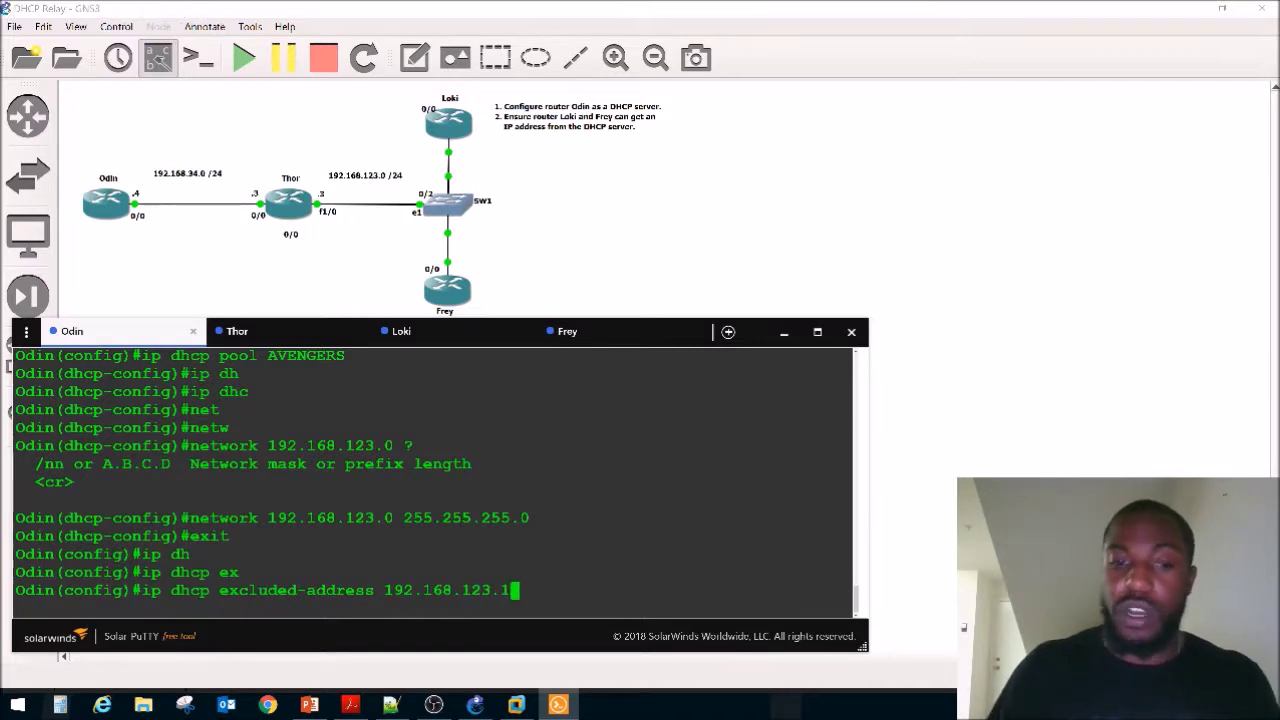
{"action": "type", "text": " 192"}
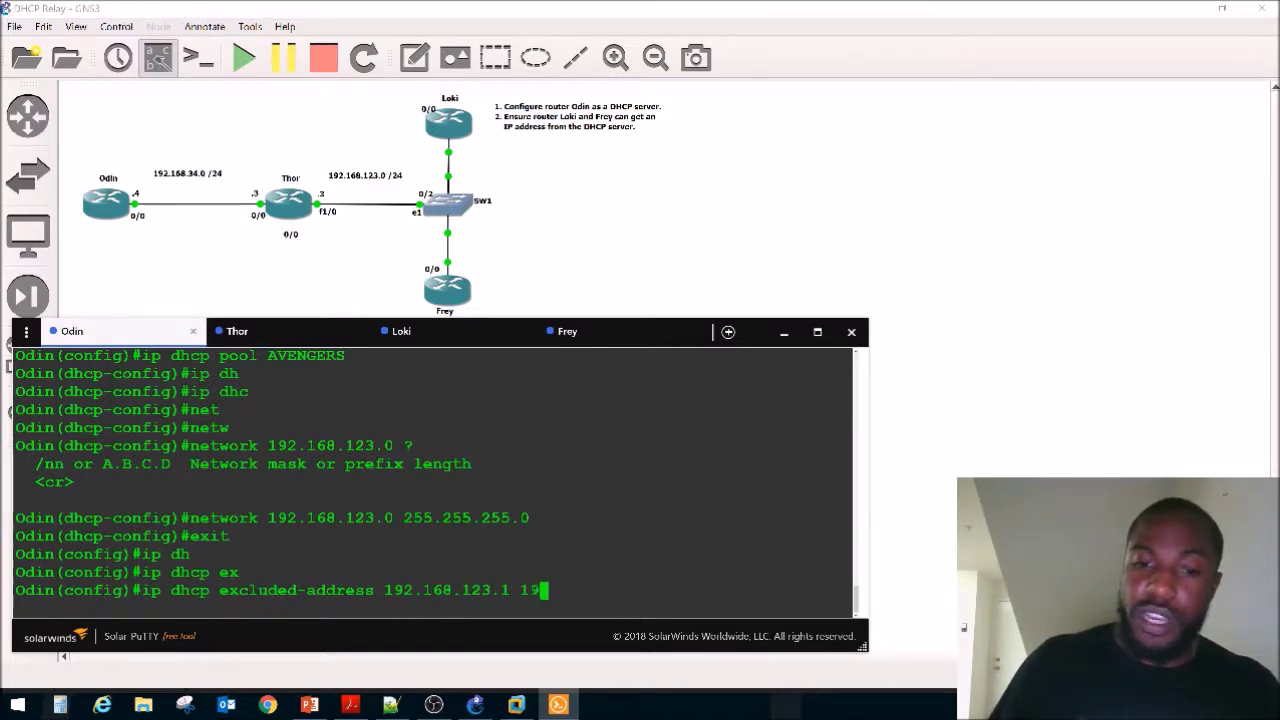
{"action": "type", "text": ".168"}
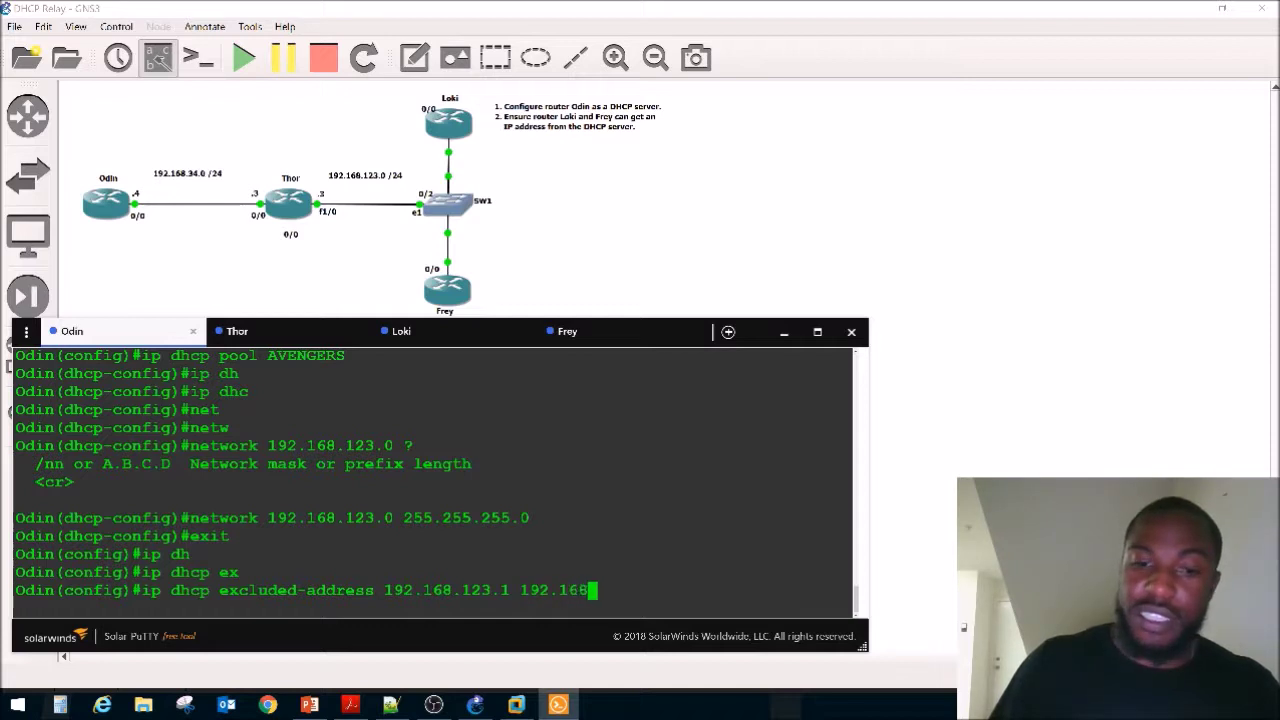
{"action": "type", "text": ".123"}
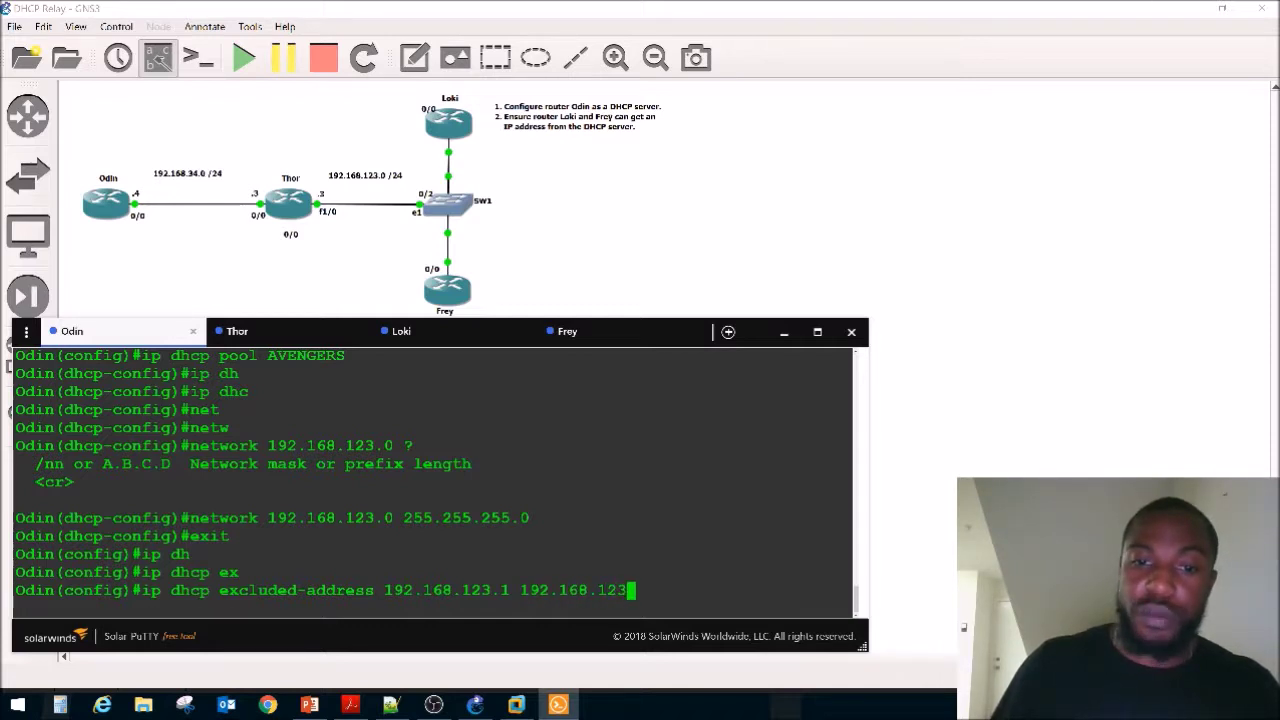
{"action": "type", "text": ".10"}
{"action": "key", "text": "Return"}
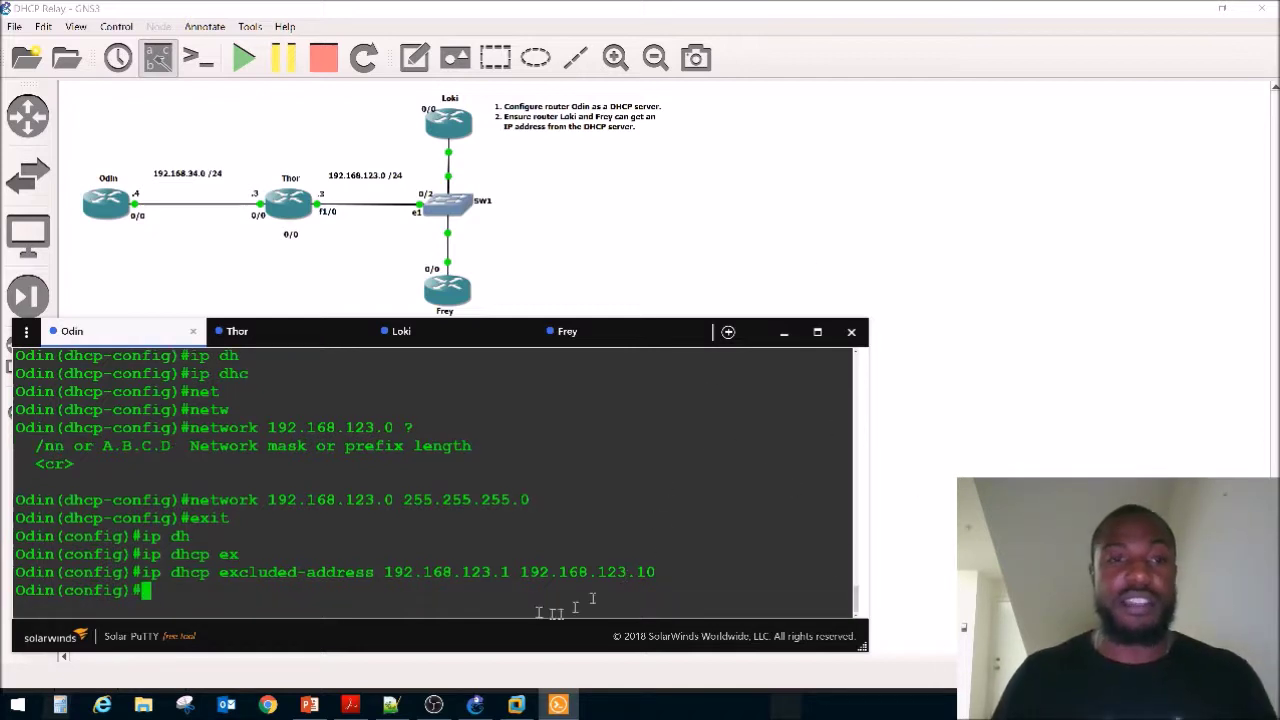
Re-enter the configuration of the AVENGERS DHCP pool on Odin.
{"action": "type", "text": "dh"}
{"action": "key", "text": "BackSpace"}
{"action": "type", "text": "ns"}
{"action": "key", "text": "Return"}
{"action": "type", "text": "ip "}
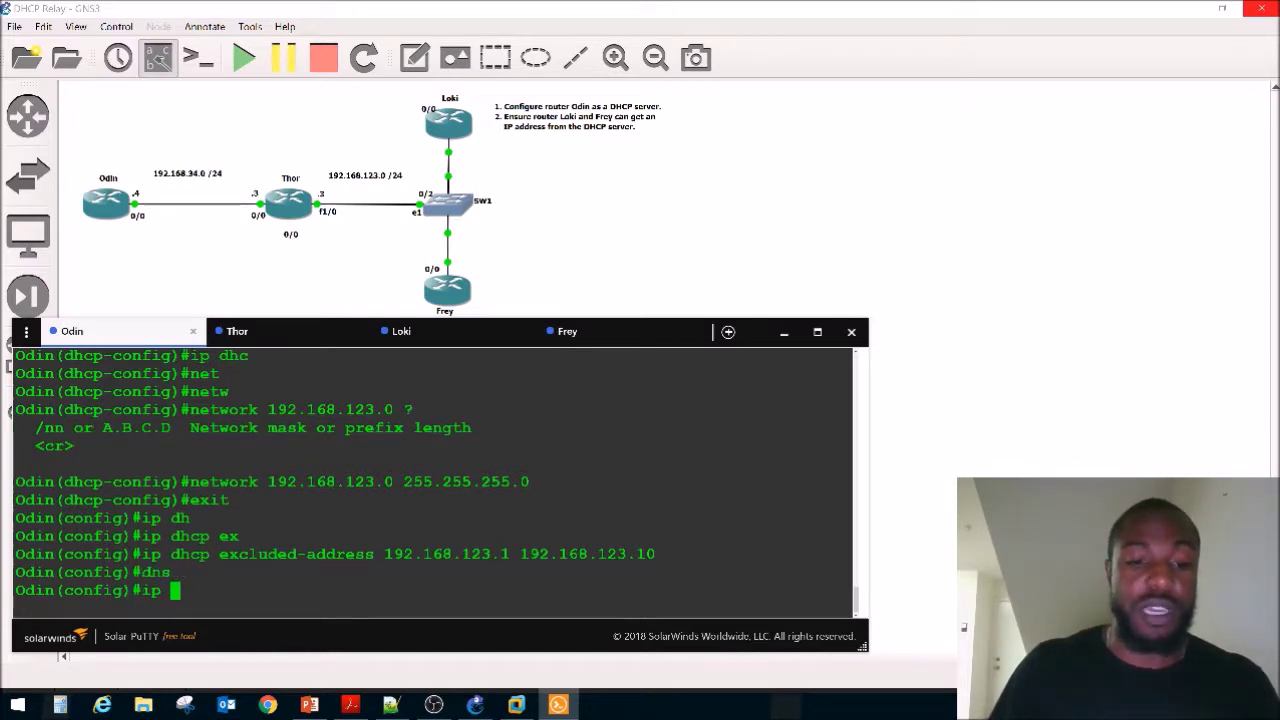
{"action": "type", "text": "dh"}
{"action": "key", "text": "Tab"}
{"action": "type", "text": "po"}
{"action": "key", "text": "Tab"}
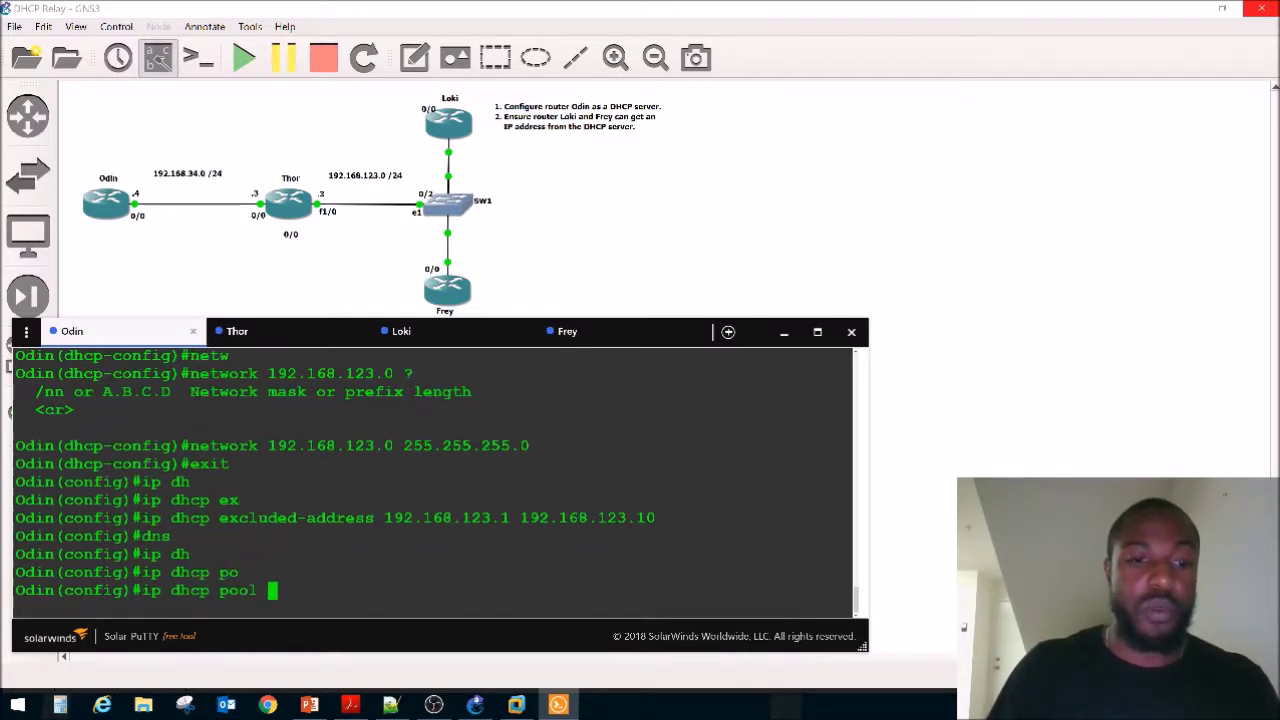
{"action": "type", "text": "AVENGERS"}
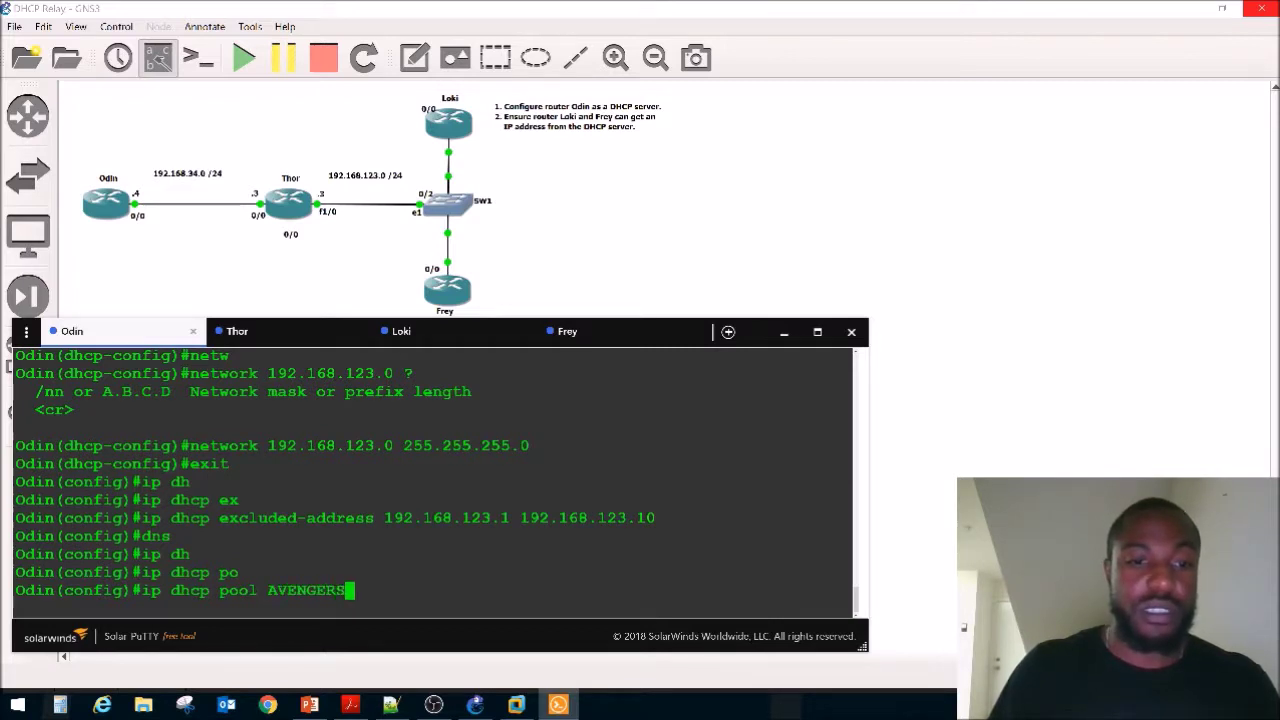
{"action": "key", "text": "Return"}
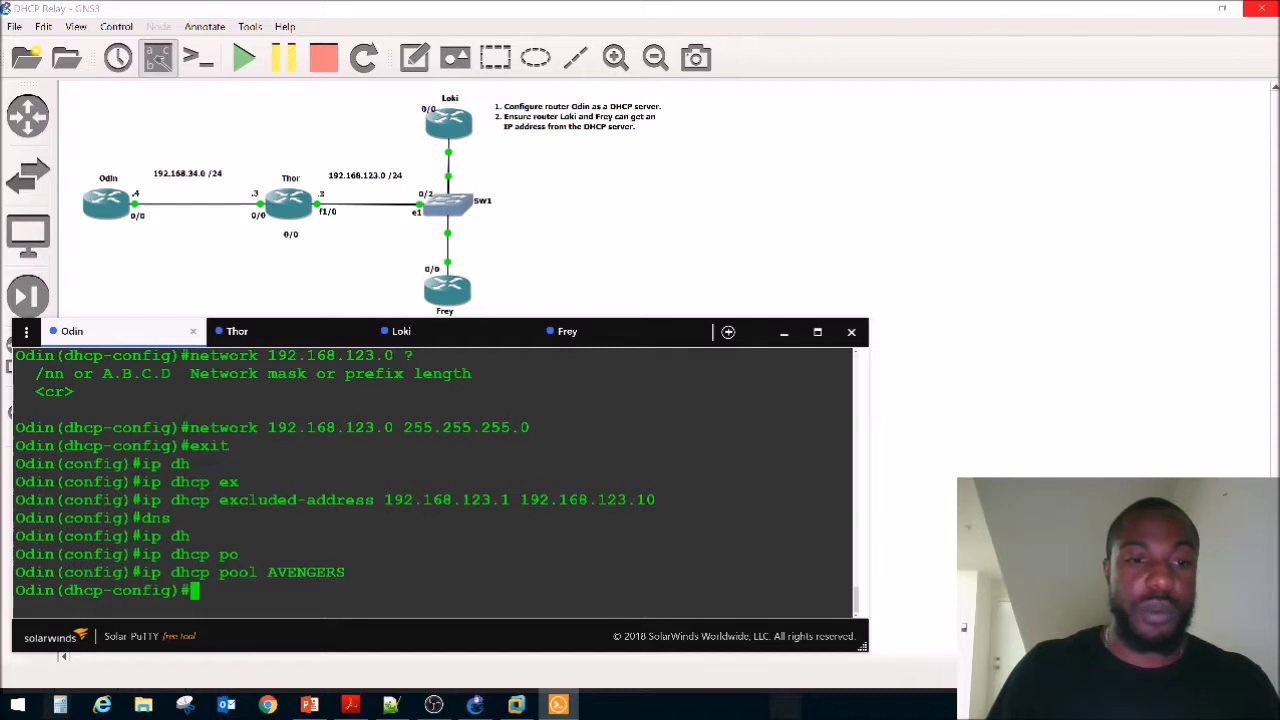
Set the DNS server of the AVENGERS pool to 8.8.8.8.
{"action": "type", "text": "DN"}
{"action": "key", "text": "Tab"}
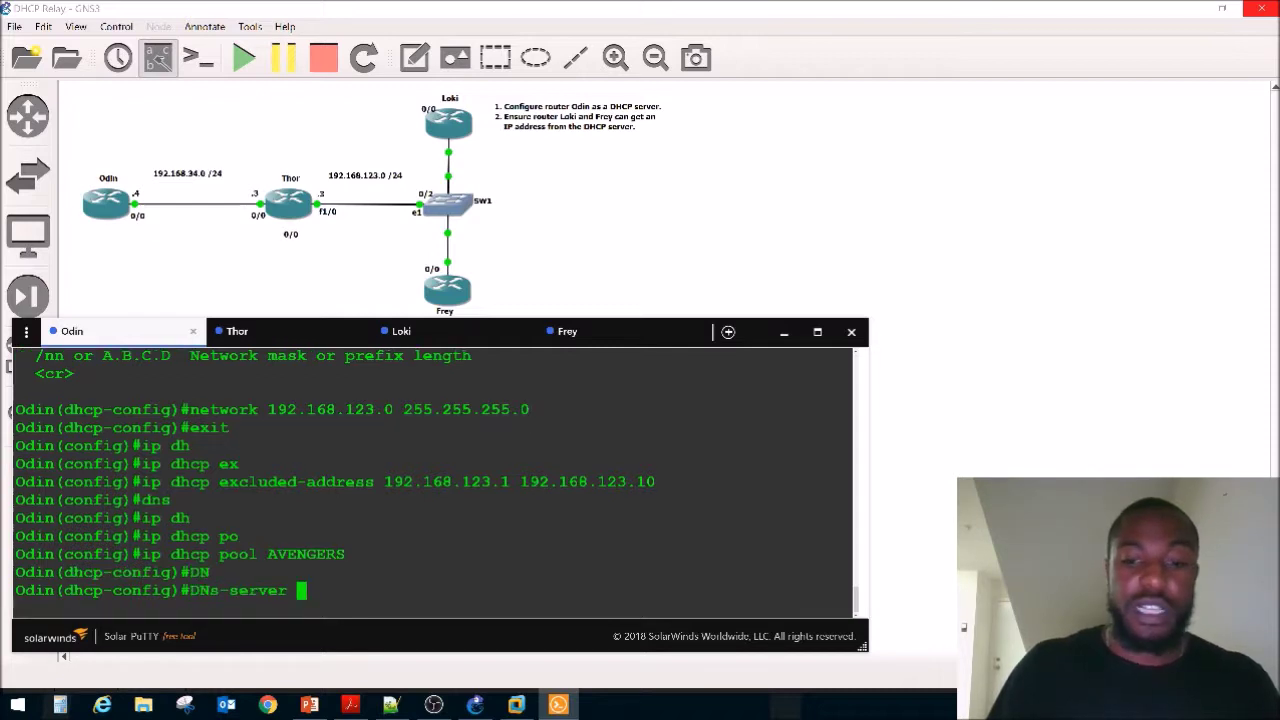
{"action": "type", "text": "8.8.8.8"}
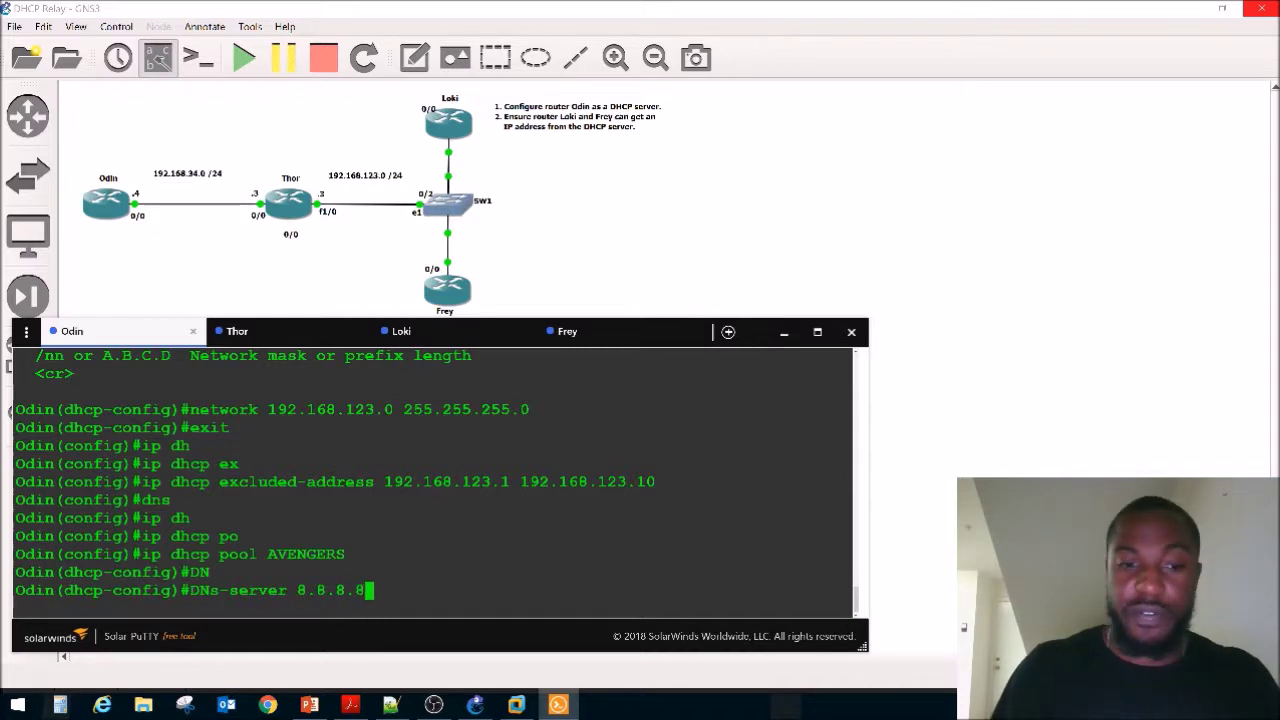
{"action": "key", "text": "Return"}
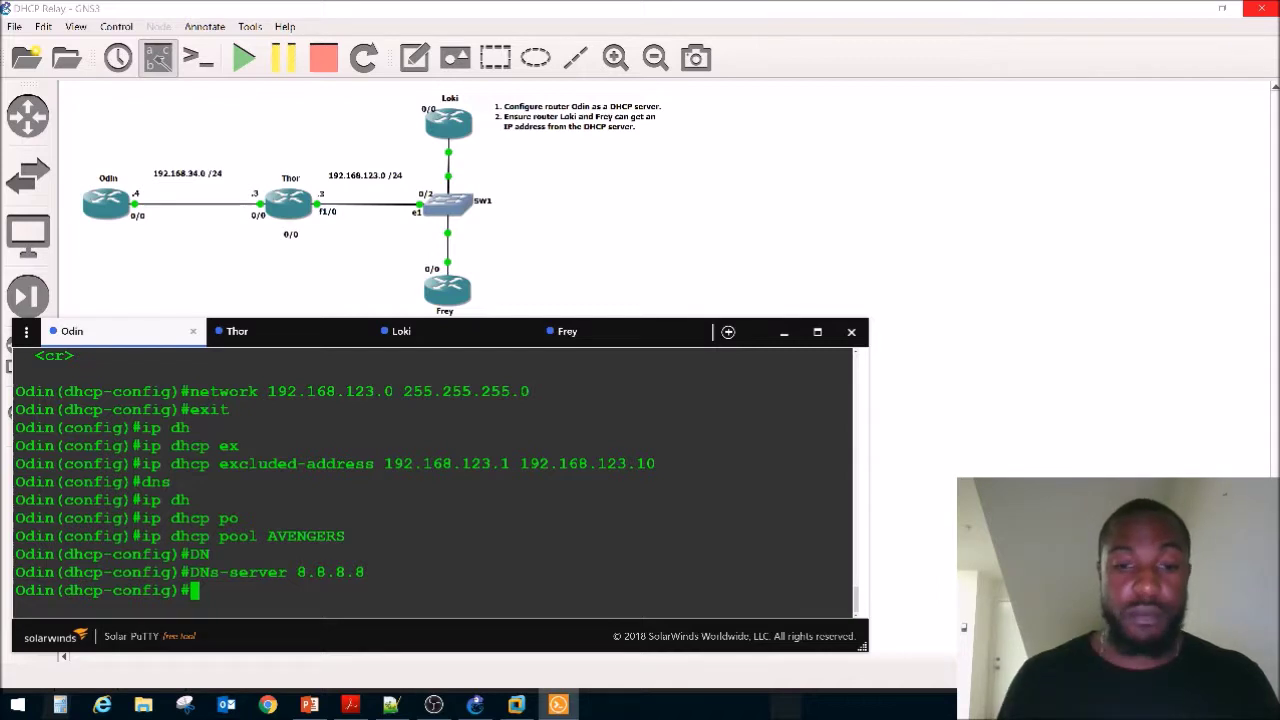
{"action": "key", "text": "Return"}
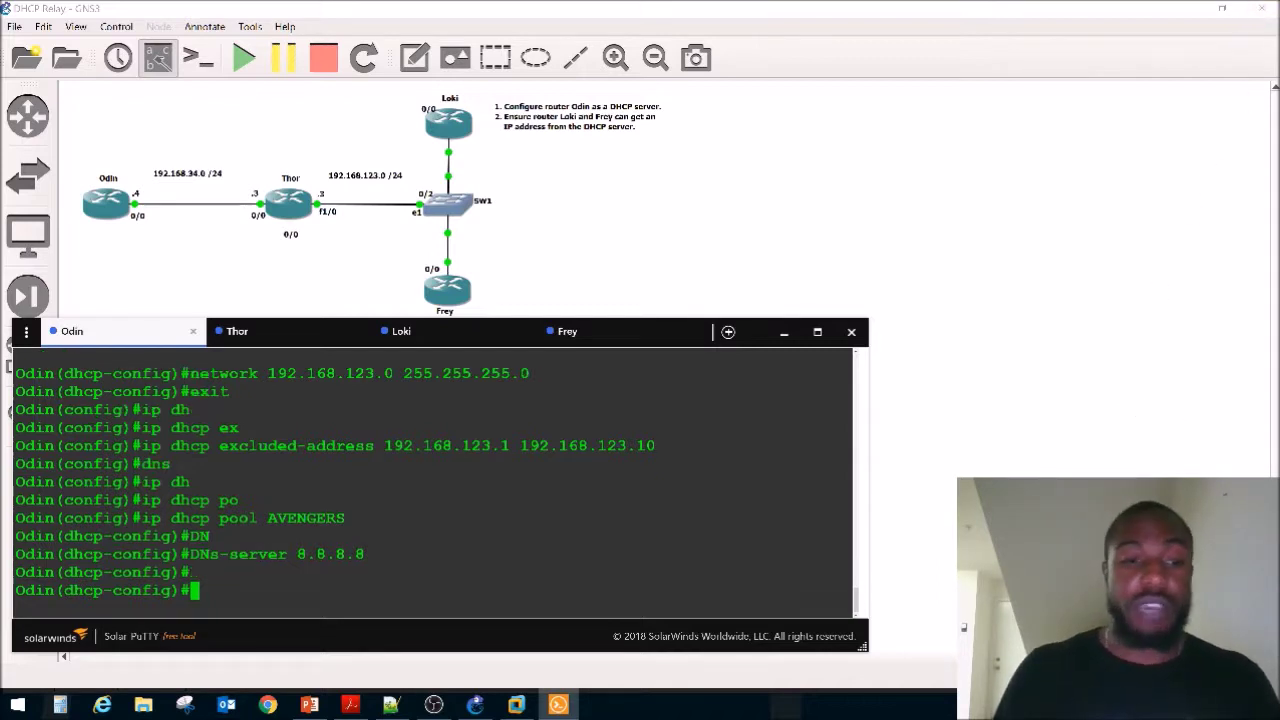
{"action": "key", "text": "Return"}
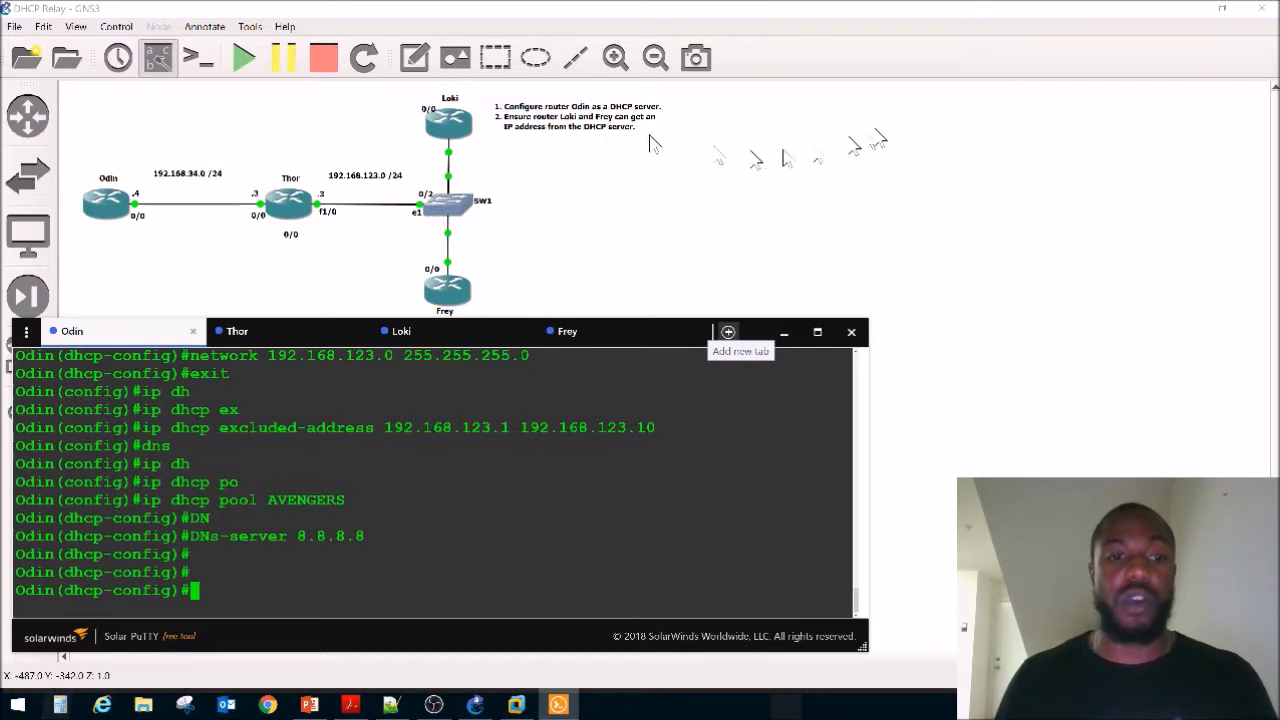
{"action": "left_click", "coordinate": [728, 331]}
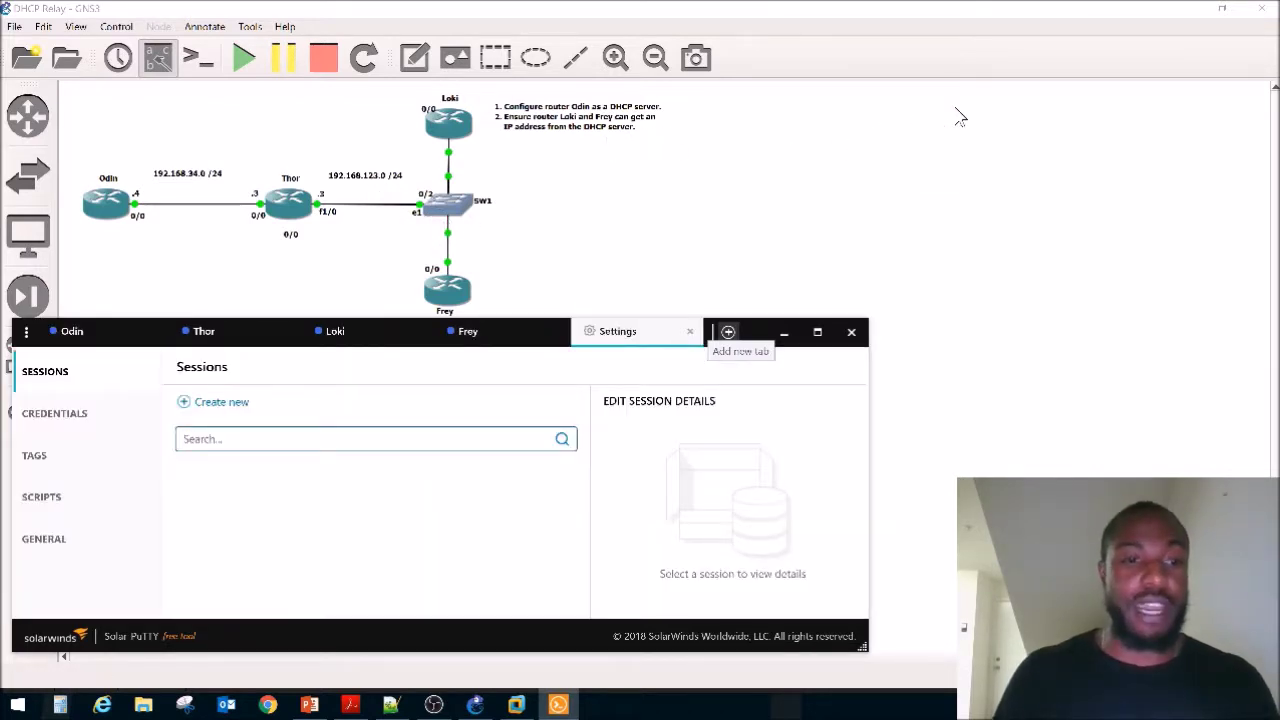
{"action": "left_click", "coordinate": [690, 331]}
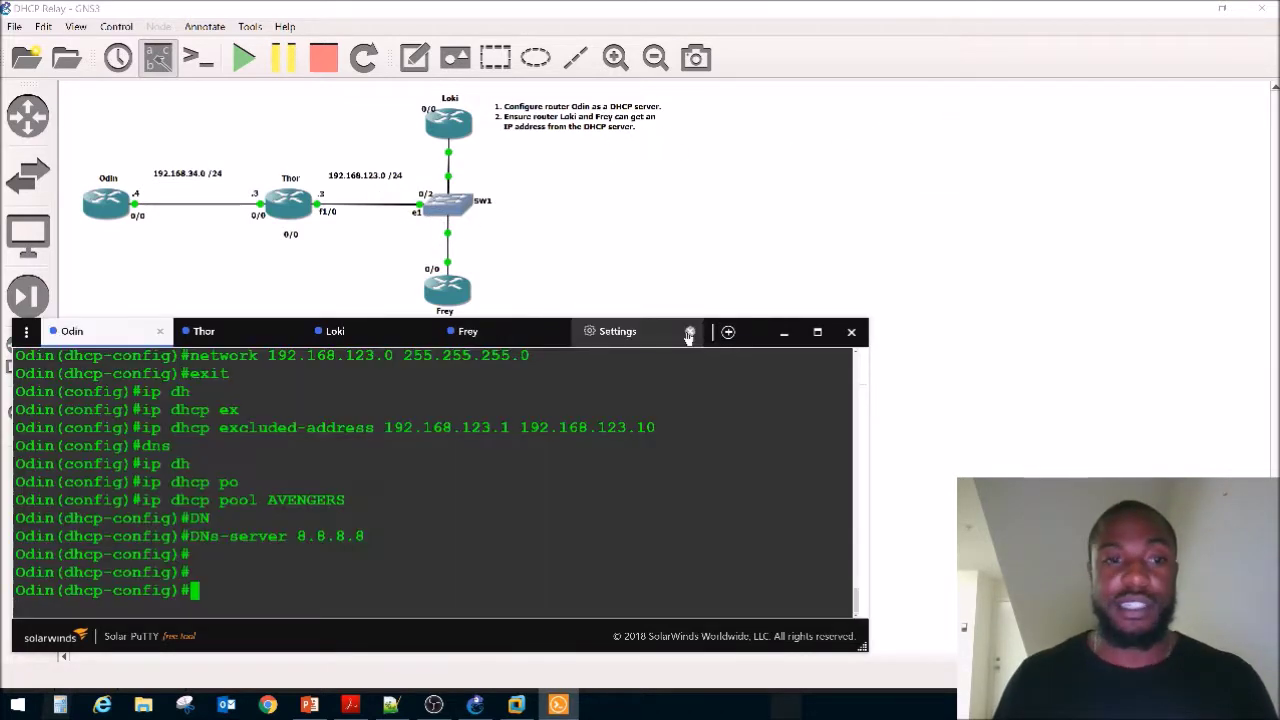
Return Odin to privileged EXEC mode and display its IP routing table.
{"action": "key", "text": "ctrl+z"}
{"action": "key", "text": "Return"}
{"action": "key", "text": "Return"}
{"action": "key", "text": "Return"}
{"action": "key", "text": "Return"}
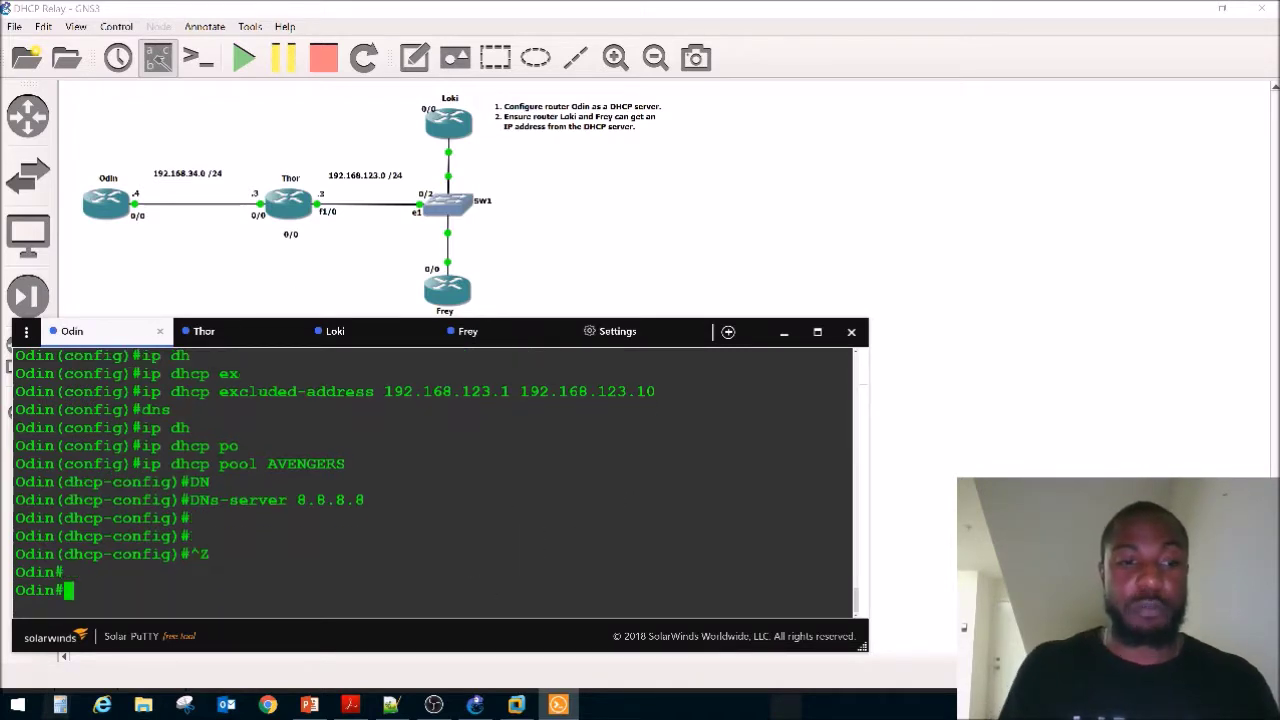
{"action": "type", "text": "sho "}
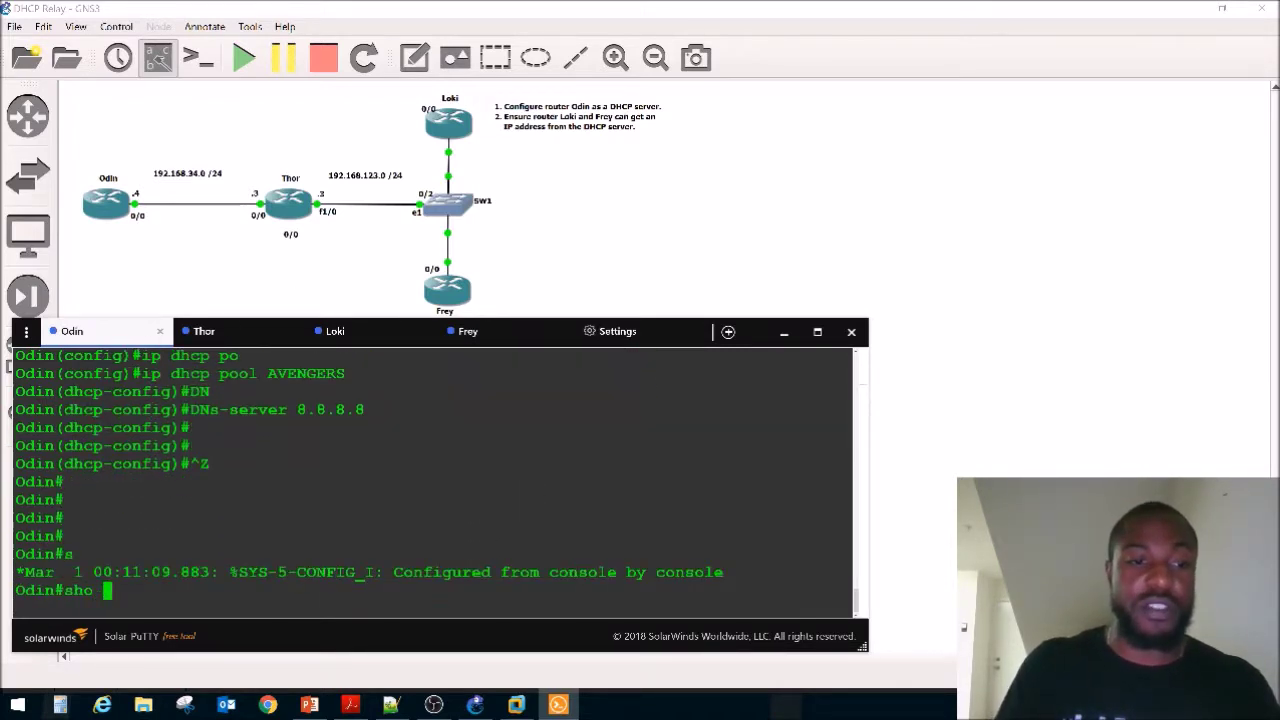
{"action": "type", "text": "ip route"}
{"action": "key", "text": "Return"}
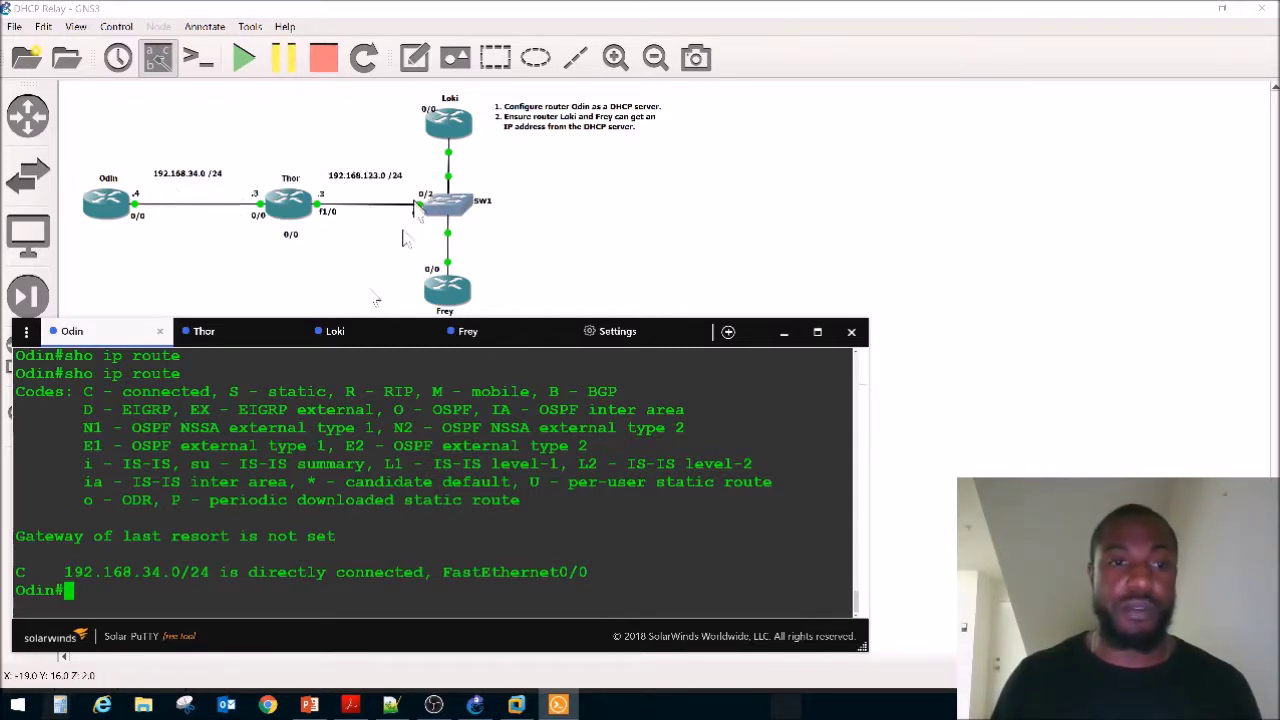
In global configuration mode, add a static route on Odin to 192.168.123.0 255.255.255.0 via fastEthernet 0/0.
{"action": "type", "text": "conf"}
{"action": "key", "text": "Tab"}
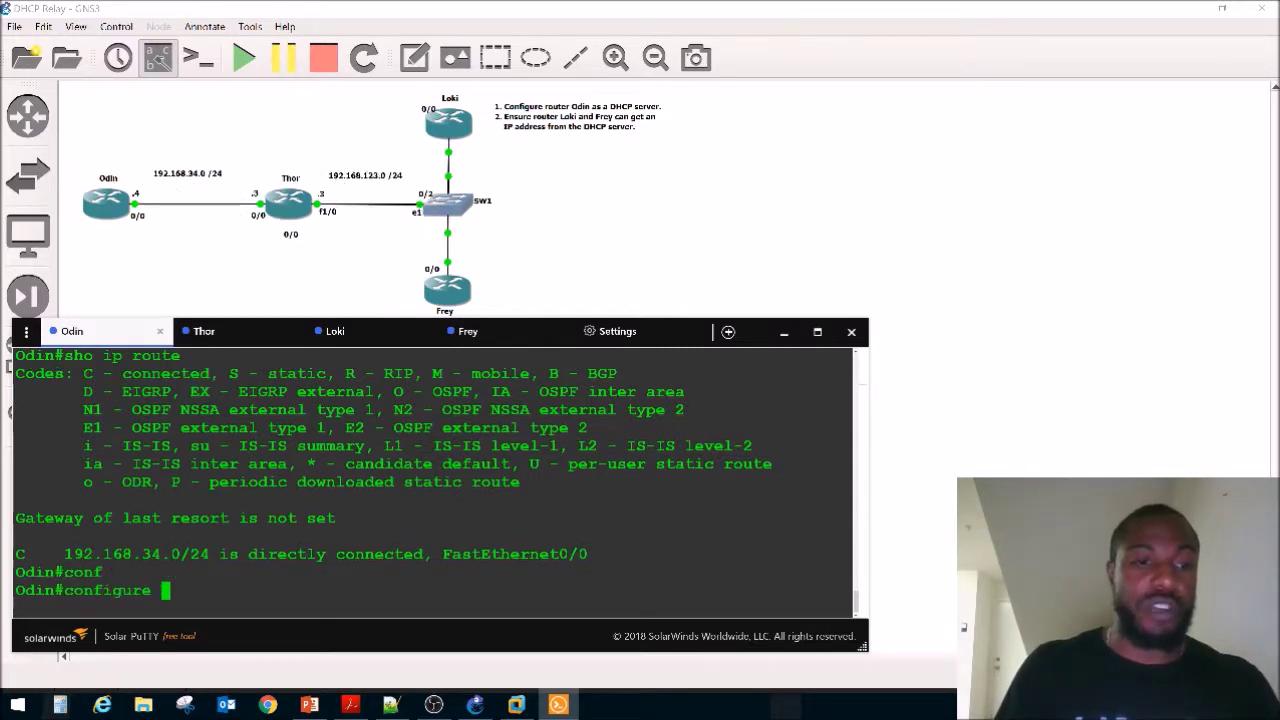
{"action": "type", "text": "t"}
{"action": "key", "text": "Tab"}
{"action": "key", "text": "Return"}
{"action": "type", "text": "ip route "}
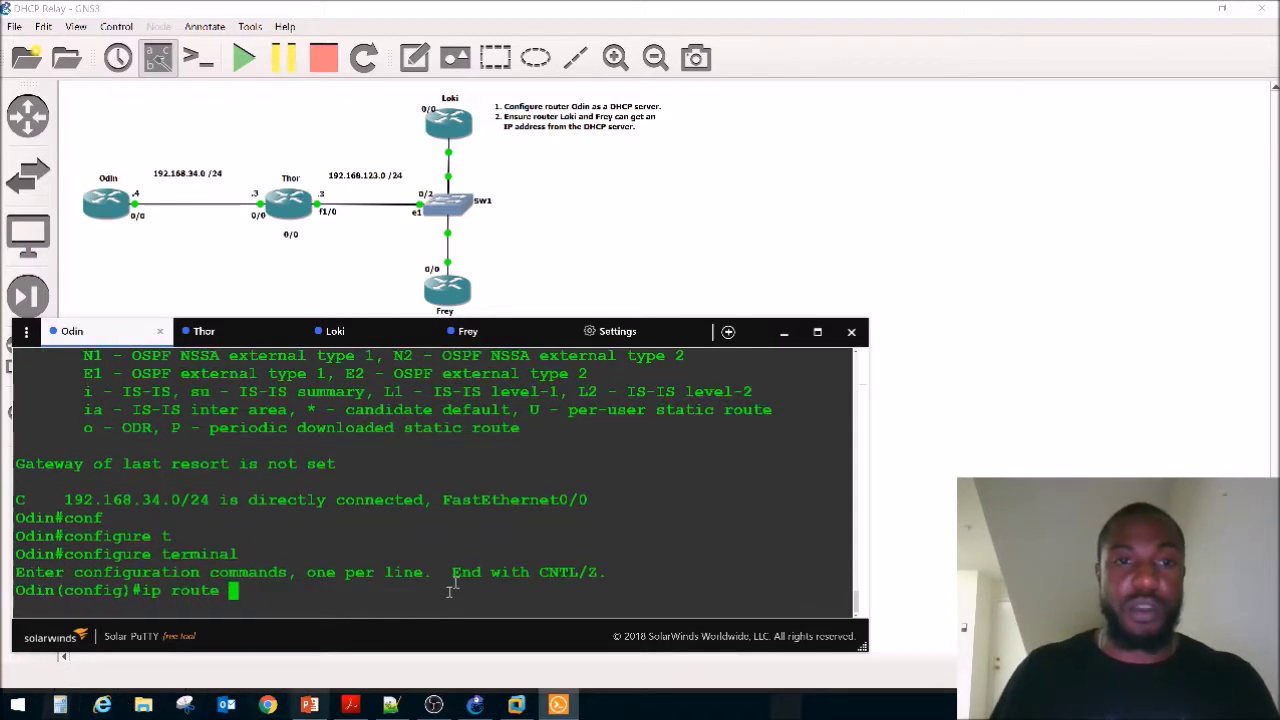
{"action": "type", "text": "192.168"}
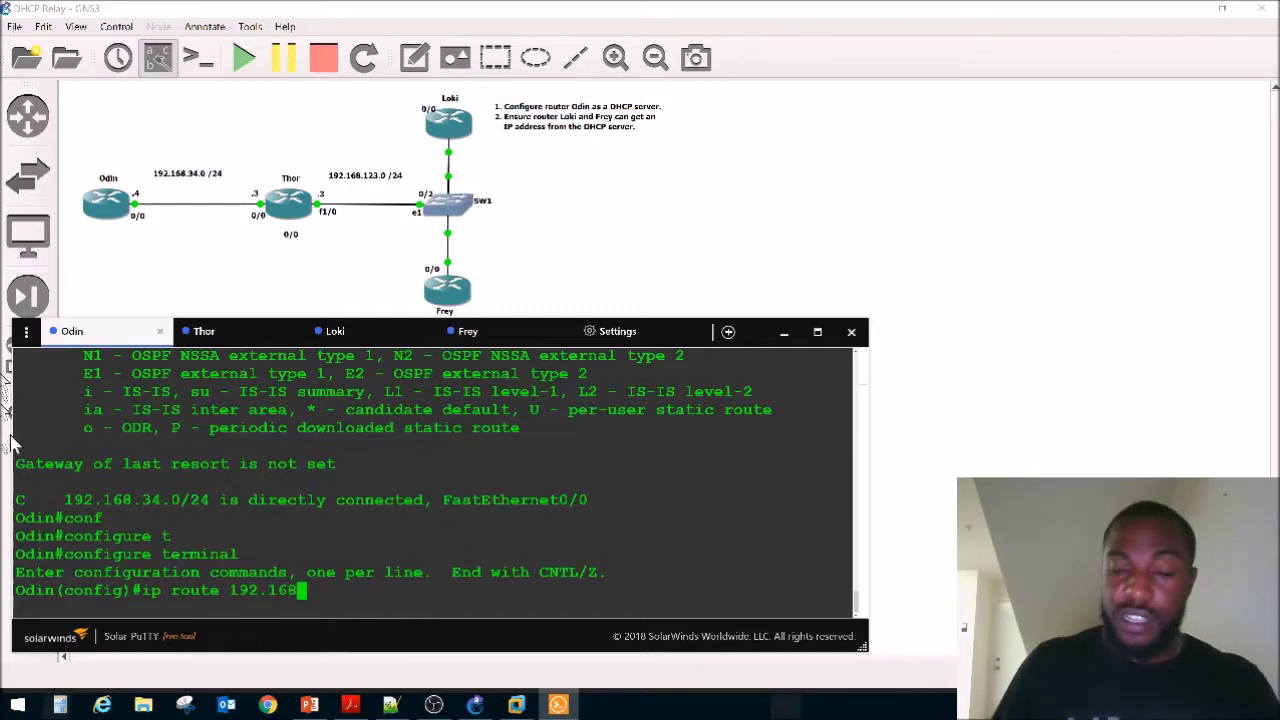
{"action": "type", "text": ".12"}
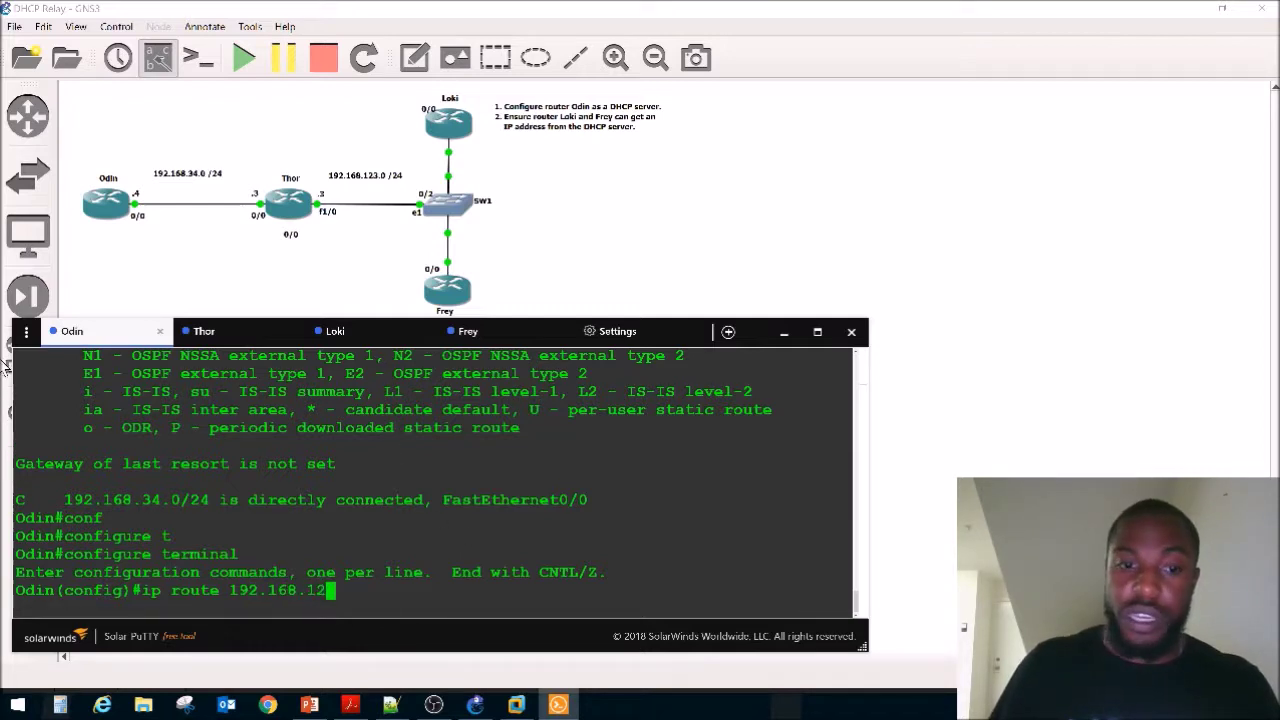
{"action": "type", "text": "3.0 255.255.255.0"}
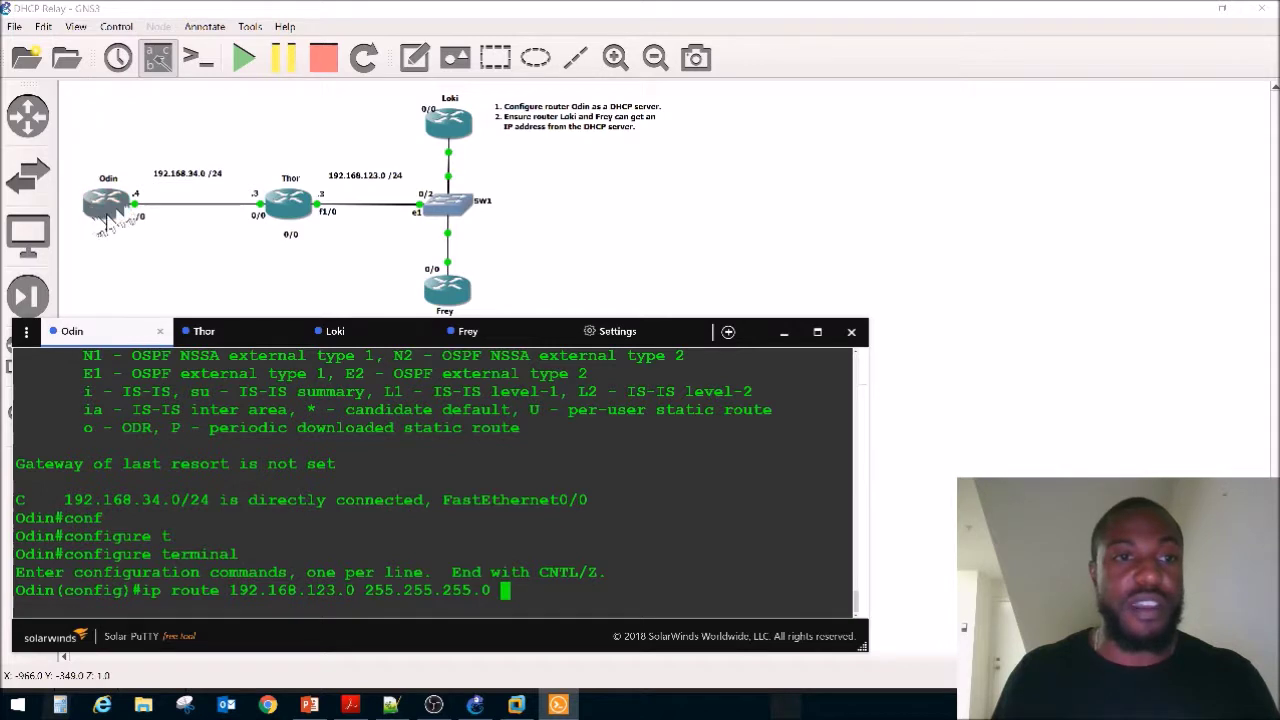
{"action": "type", "text": "fa"}
{"action": "key", "text": "Tab"}
{"action": "type", "text": "0/0"}
{"action": "key", "text": "Return"}
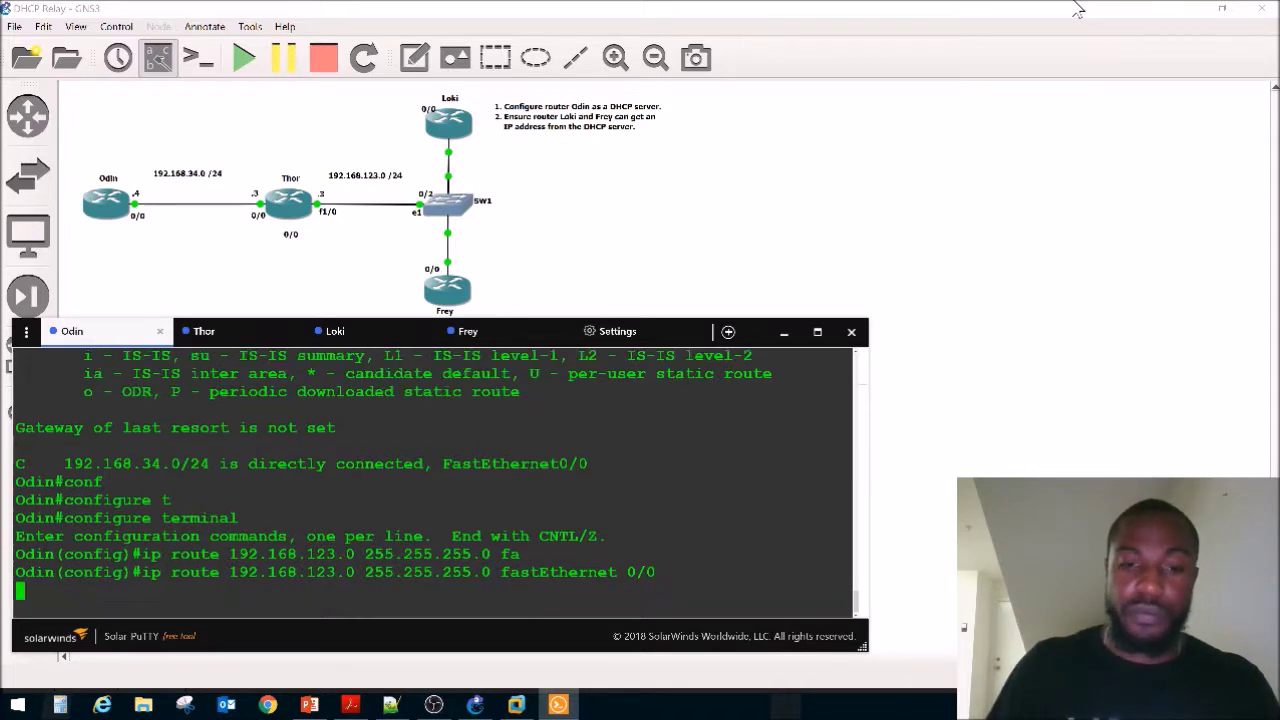
Display Odin's IP routing table from configuration mode and examine its static and connected route entries.
{"action": "type", "text": "do s"}
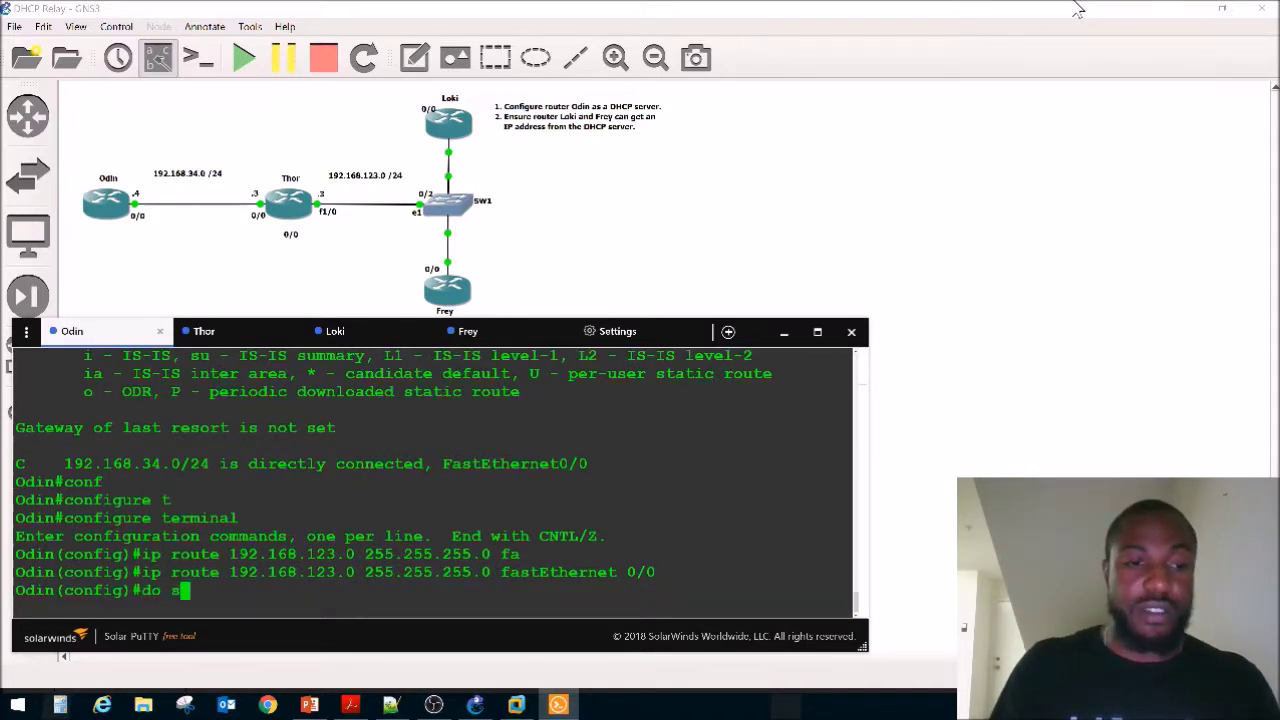
{"action": "type", "text": "ho ip route"}
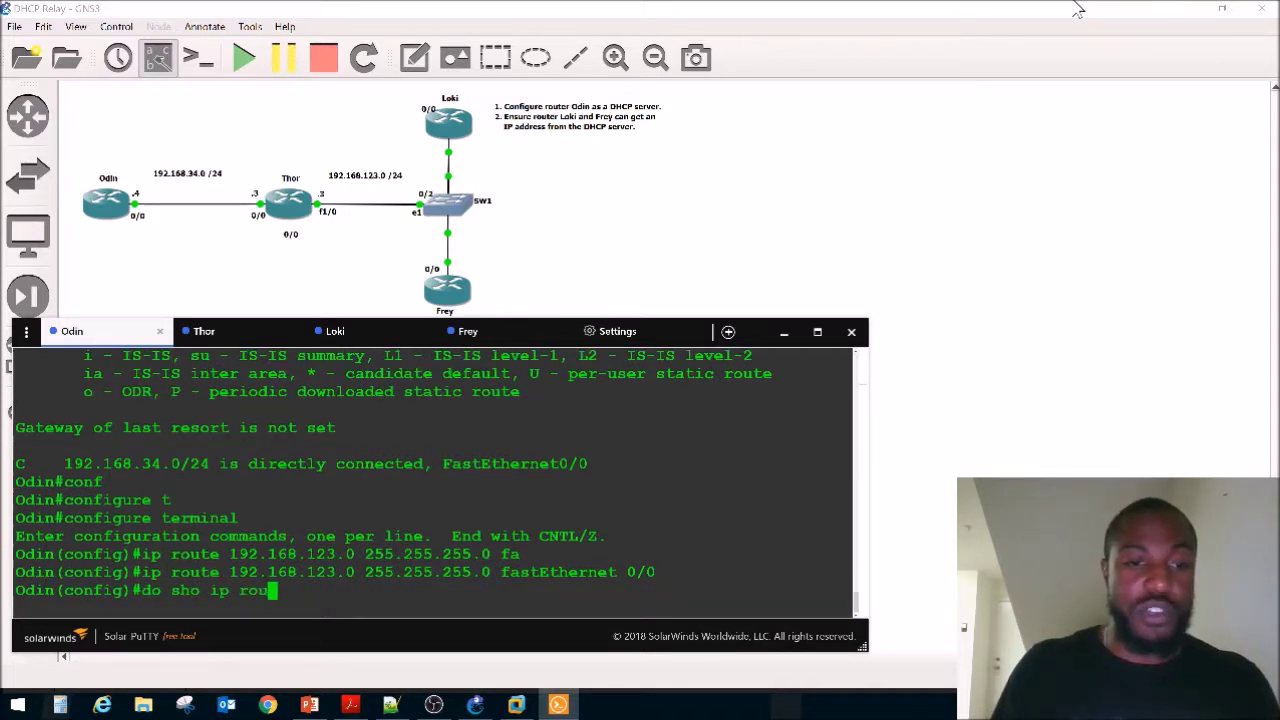
{"action": "key", "text": "Return"}
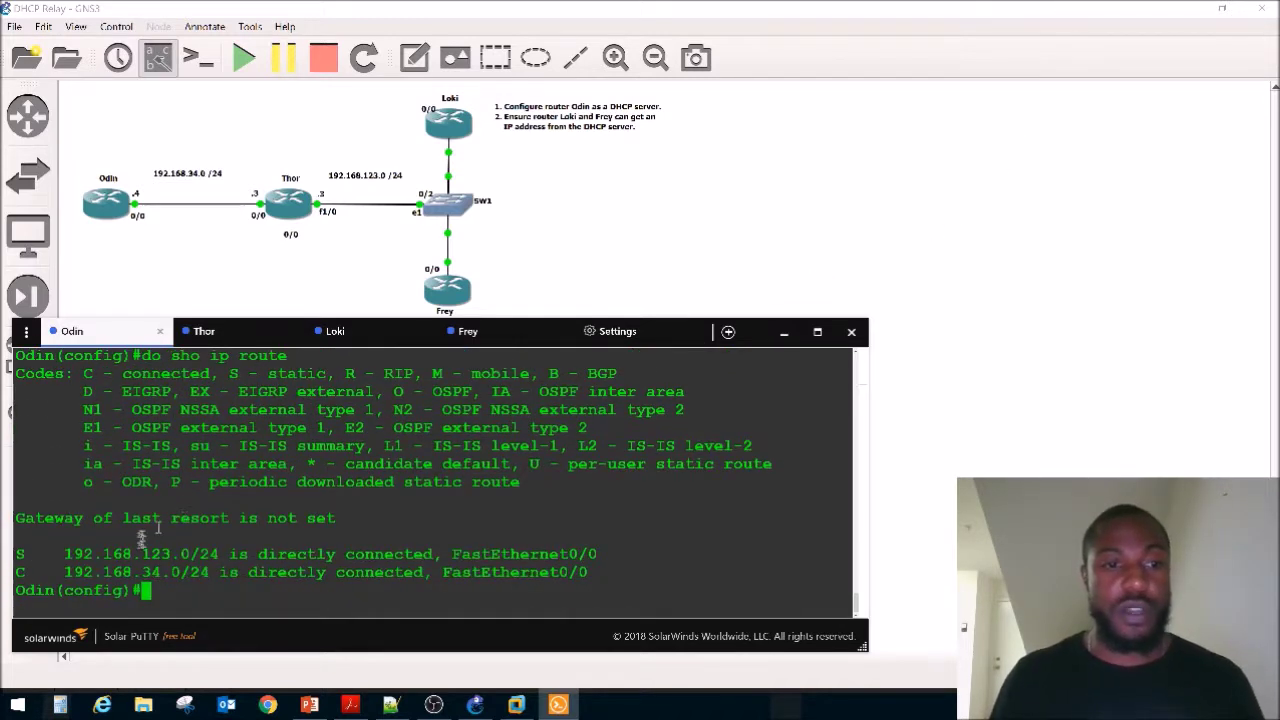
{"action": "left_click_drag", "start_coordinate": [122, 572], "coordinate": [257, 572]}
{"action": "left_click_drag", "start_coordinate": [64, 554], "coordinate": [203, 554]}
{"action": "left_click", "coordinate": [405, 565]}
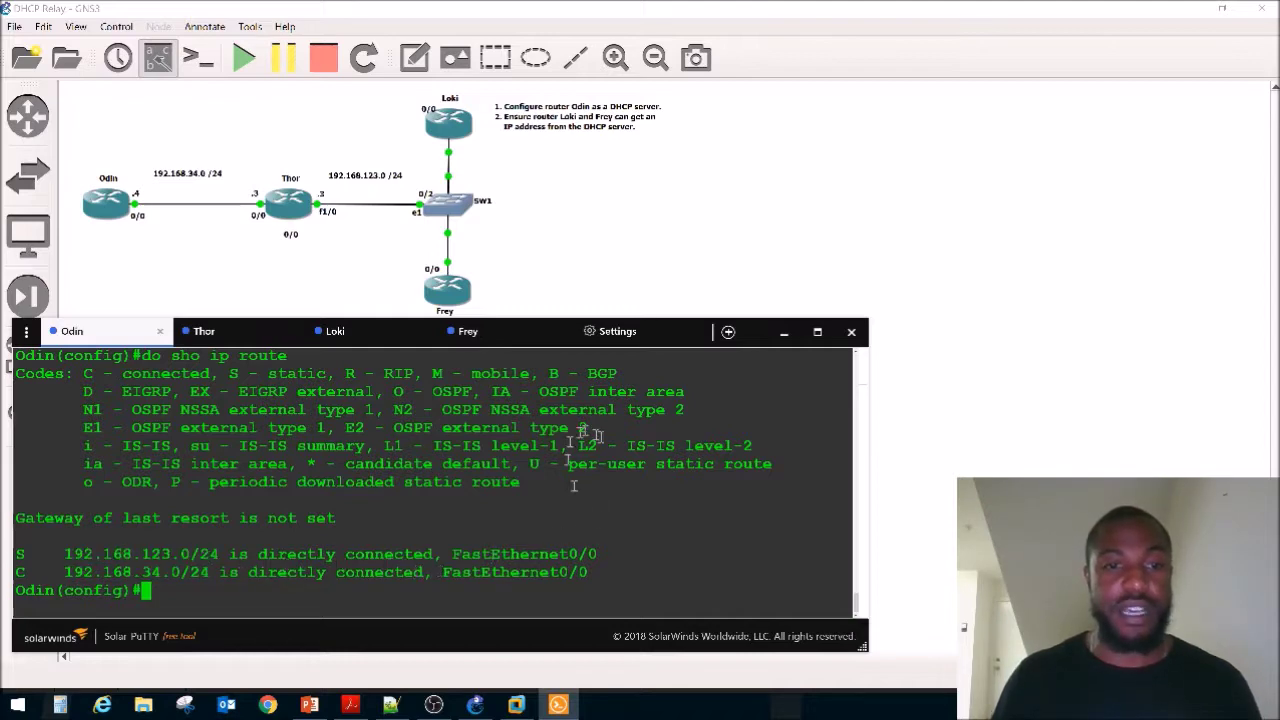
Make the terminal window taller and add several blank prompt lines on Odin's console.
{"action": "left_click_drag", "start_coordinate": [400, 319], "coordinate": [398, 286]}
{"action": "key", "text": "Return"}
{"action": "key", "text": "Return"}
{"action": "key", "text": "Return"}
{"action": "key", "text": "Return"}
{"action": "key", "text": "Return"}
{"action": "key", "text": "Return"}
{"action": "key", "text": "Return"}
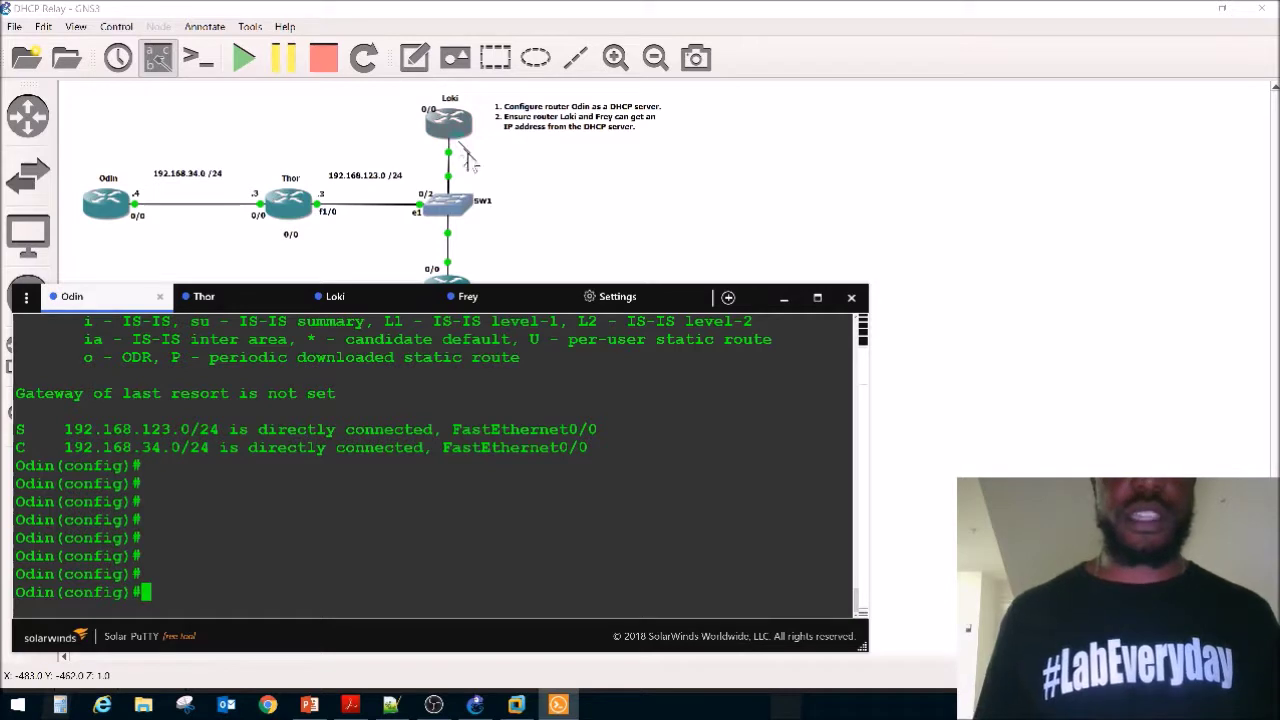
Switch to Thor's console and enter privileged EXEC mode followed by global configuration mode.
{"action": "left_click", "coordinate": [509, 197]}
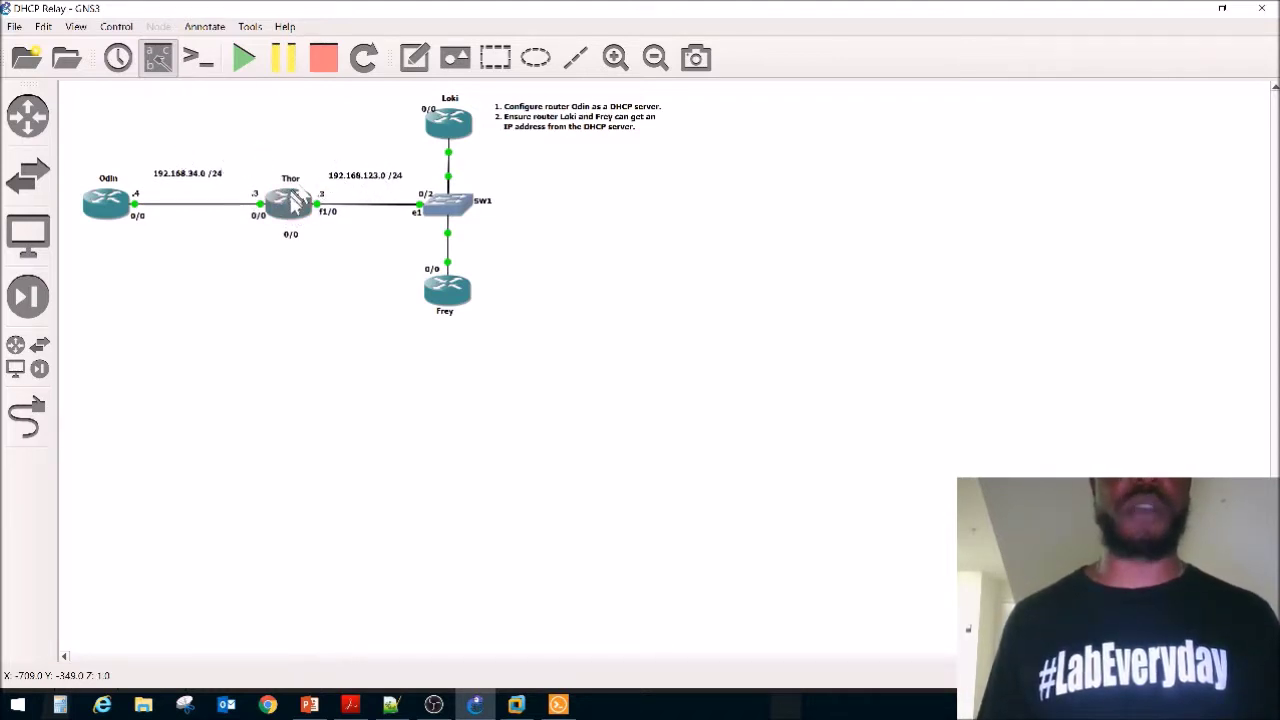
{"action": "left_click", "coordinate": [560, 705]}
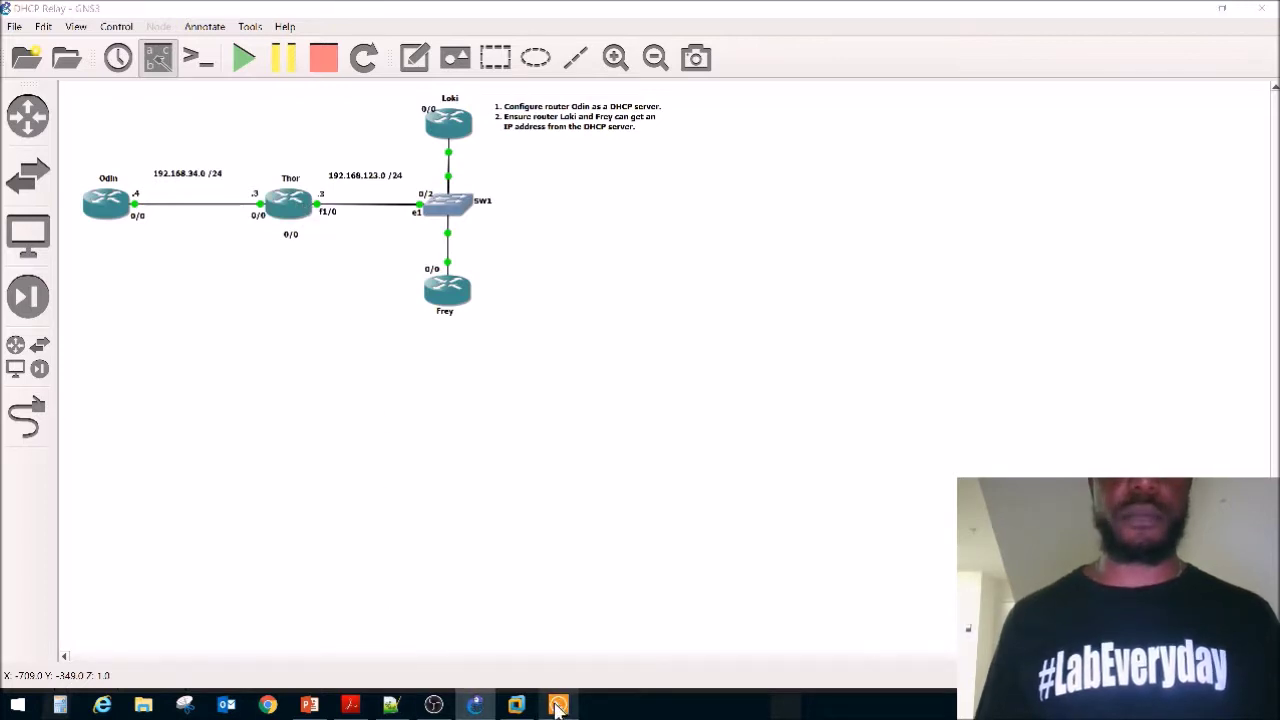
{"action": "key", "text": "Return"}
{"action": "key", "text": "Return"}
{"action": "key", "text": "Return"}
{"action": "key", "text": "Return"}
{"action": "key", "text": "Return"}
{"action": "key", "text": "Return"}
{"action": "key", "text": "Return"}
{"action": "key", "text": "Return"}
{"action": "key", "text": "Return"}
{"action": "key", "text": "Return"}
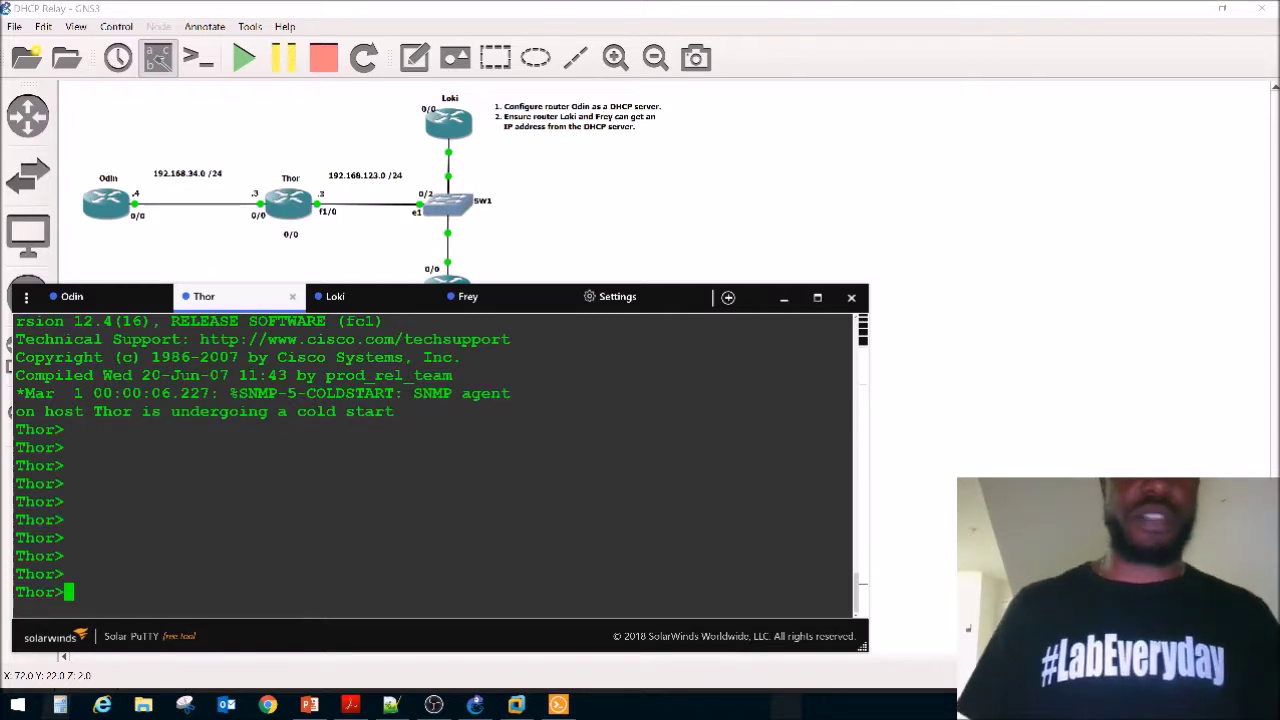
{"action": "key", "text": "Return"}
{"action": "key", "text": "Return"}
{"action": "key", "text": "Return"}
{"action": "type", "text": "ena"}
{"action": "key", "text": "Return"}
{"action": "type", "text": "conf"}
{"action": "key", "text": "Tab"}
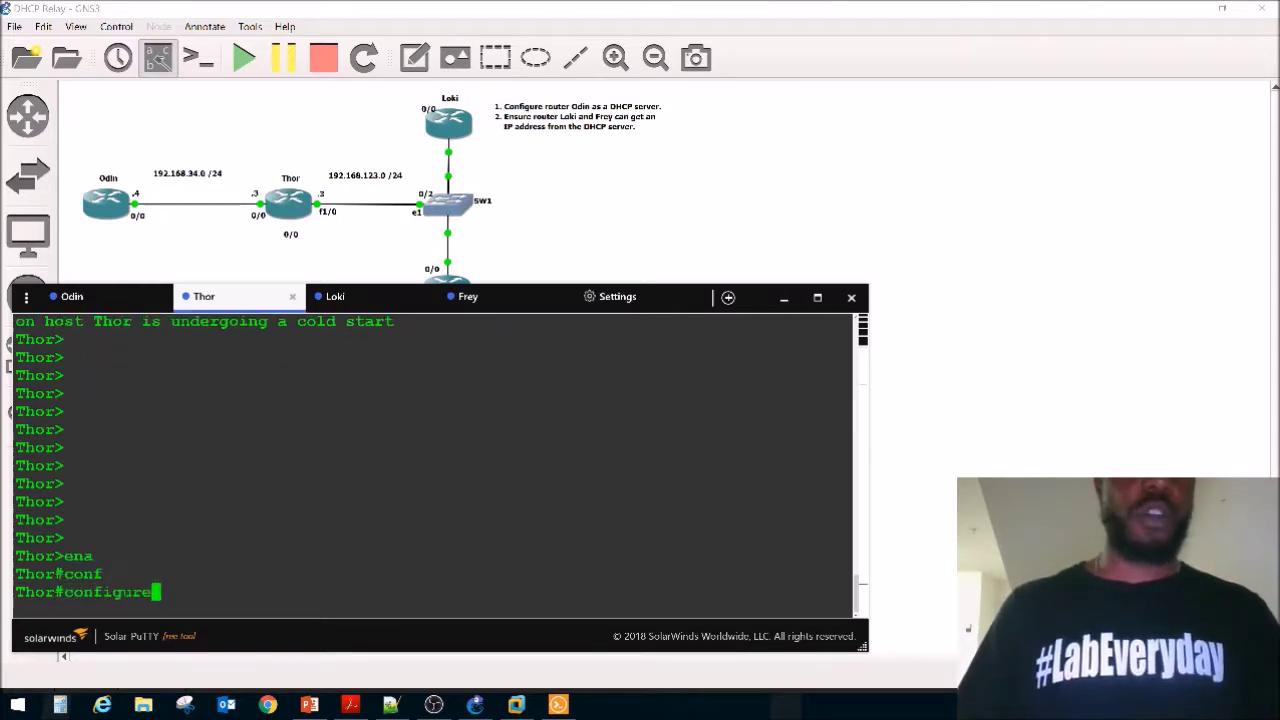
{"action": "type", "text": "t"}
{"action": "key", "text": "Tab"}
{"action": "key", "text": "Return"}
Enter interface configuration mode for fastEthernet 1/0 on Thor.
{"action": "type", "text": "ip he"}
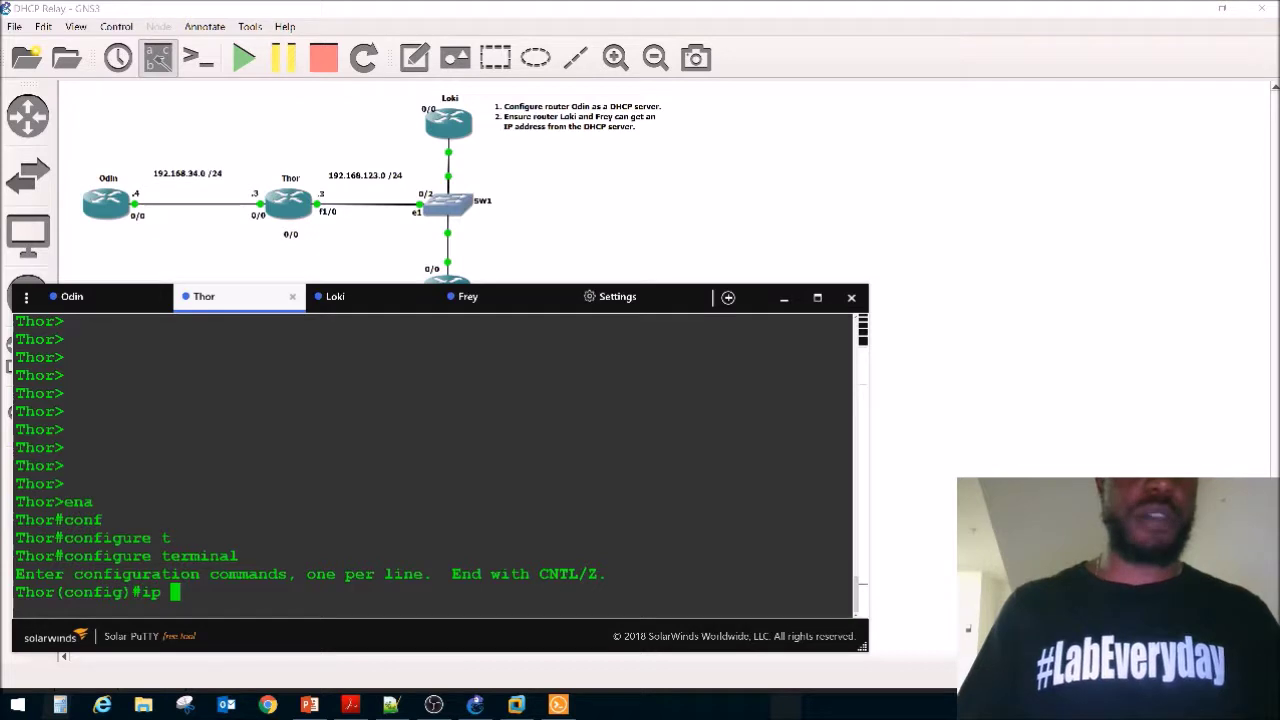
{"action": "key", "text": "Return"}
{"action": "type", "text": "int"}
{"action": "key", "text": "Tab"}
{"action": "type", "text": "fa"}
{"action": "key", "text": "Tab"}
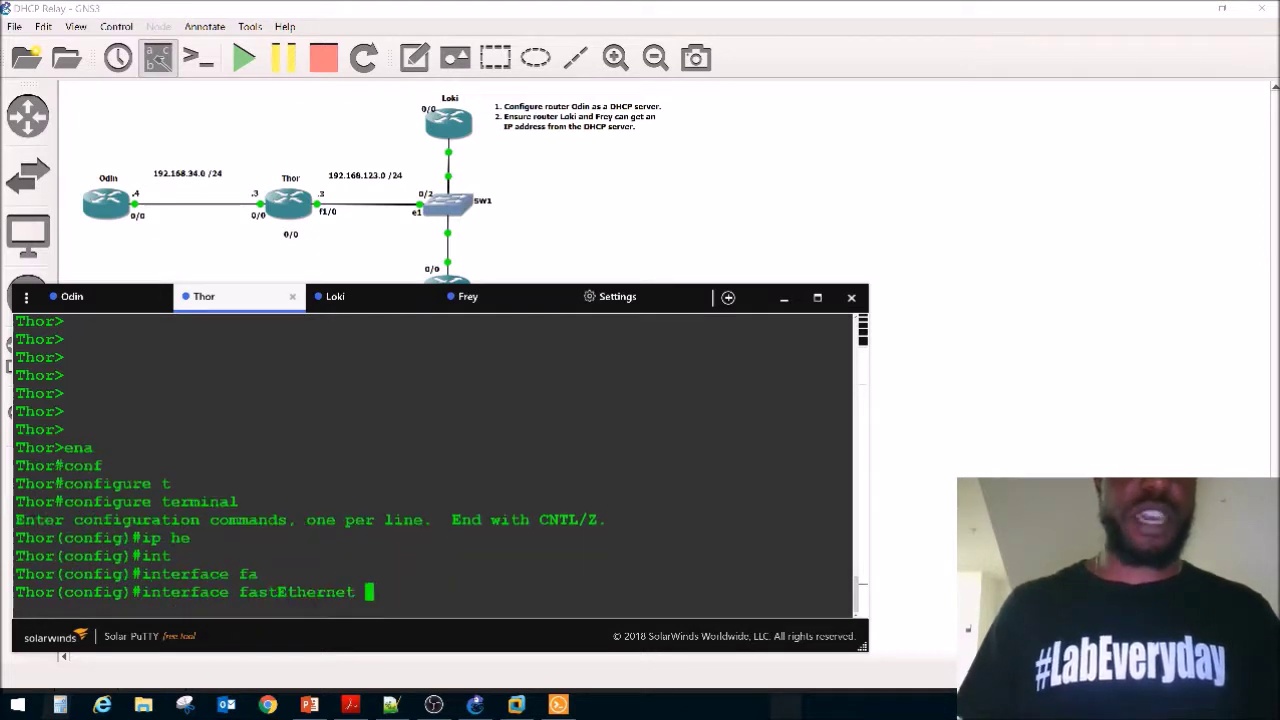
{"action": "type", "text": "1/0"}
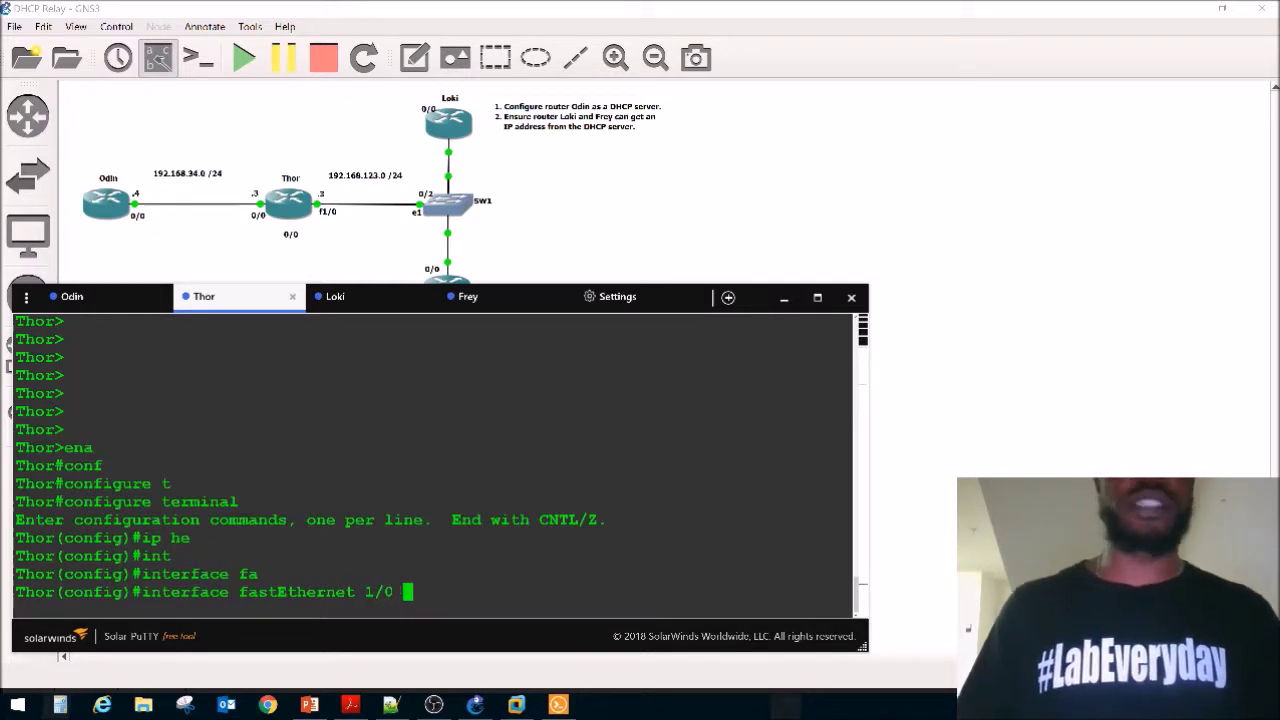
{"action": "key", "text": "Return"}
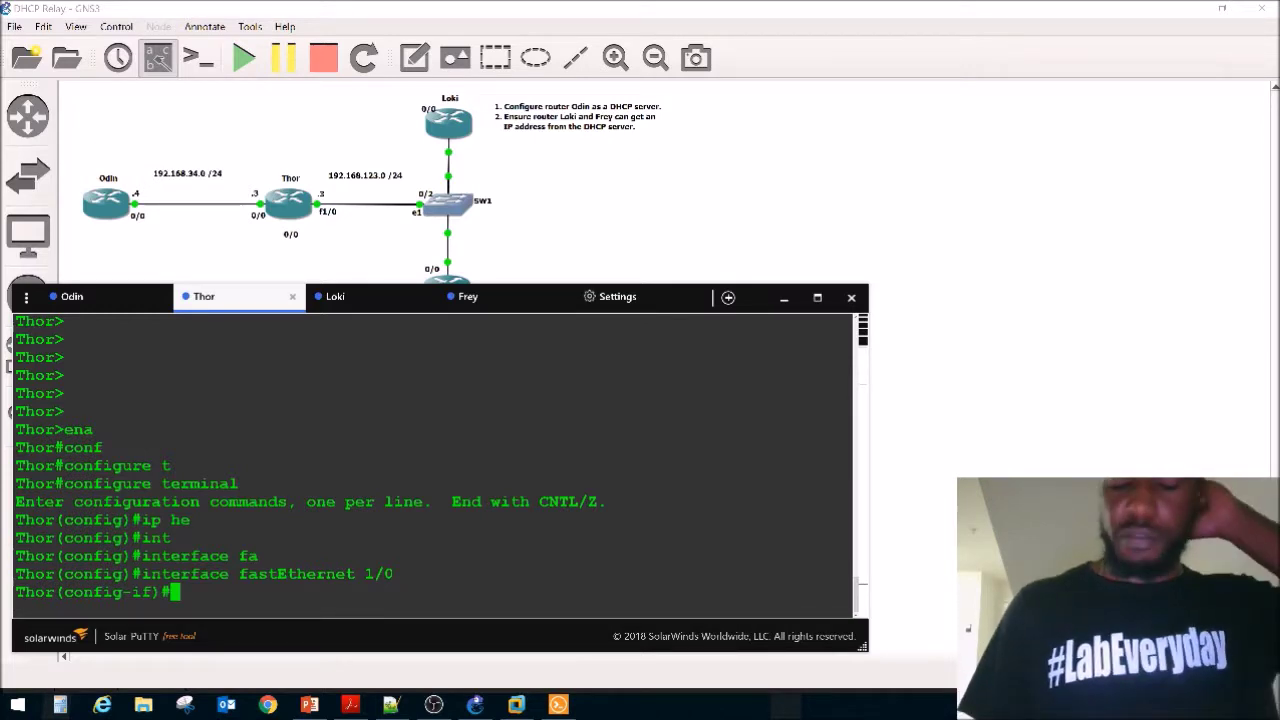
Set the IP helper address of Thor's fastEthernet 1/0 interface to 192.168.34.4.
{"action": "type", "text": "ip he"}
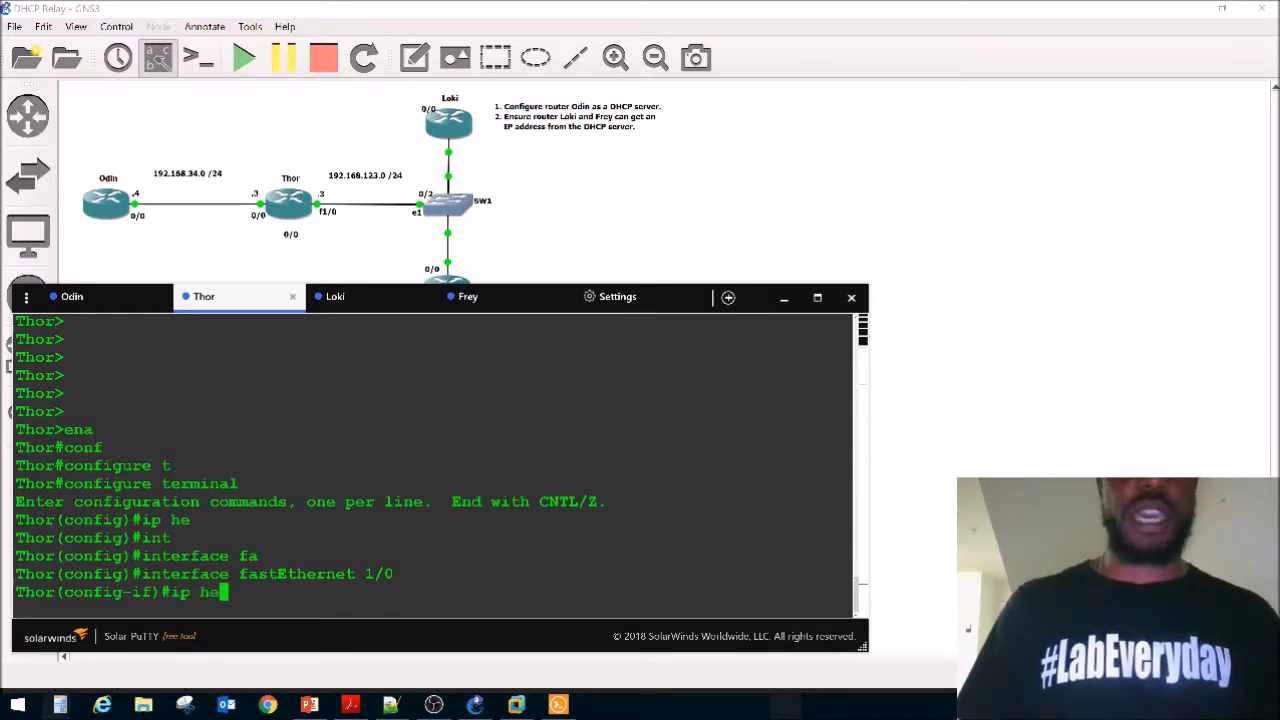
{"action": "key", "text": "Tab"}
{"action": "type", "text": "lp"}
{"action": "key", "text": "Tab"}
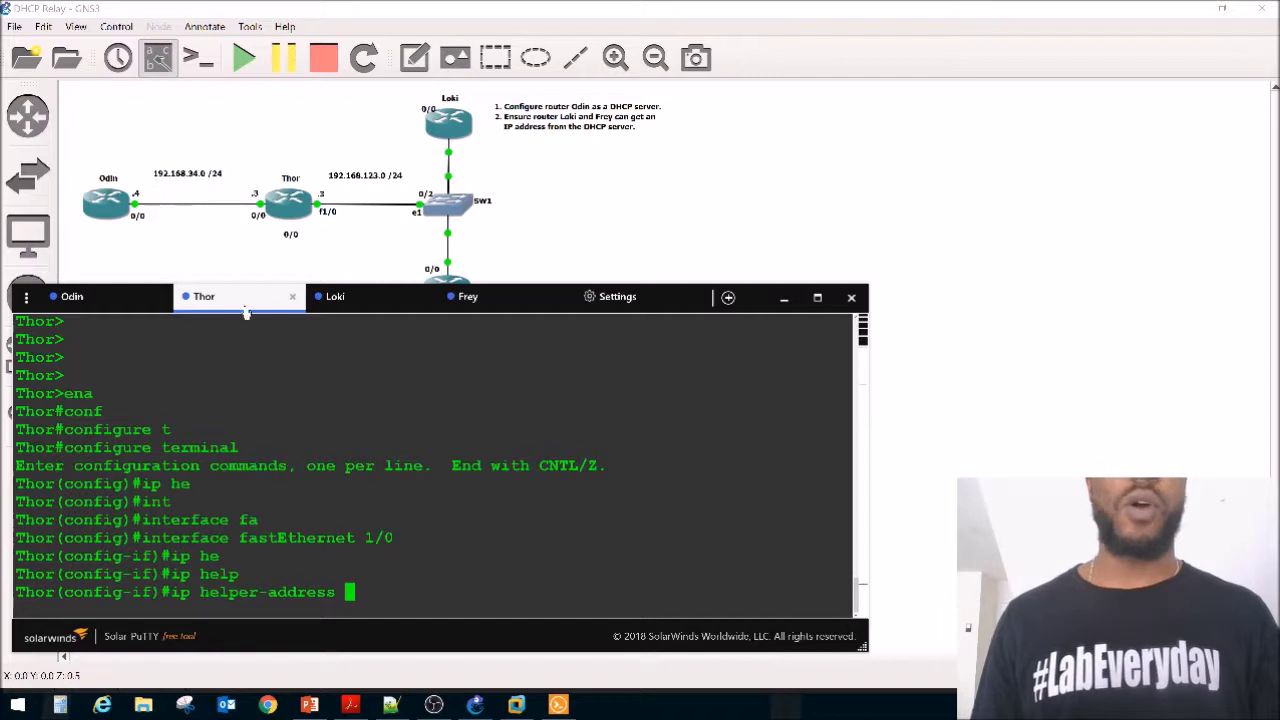
{"action": "type", "text": "192.16"}
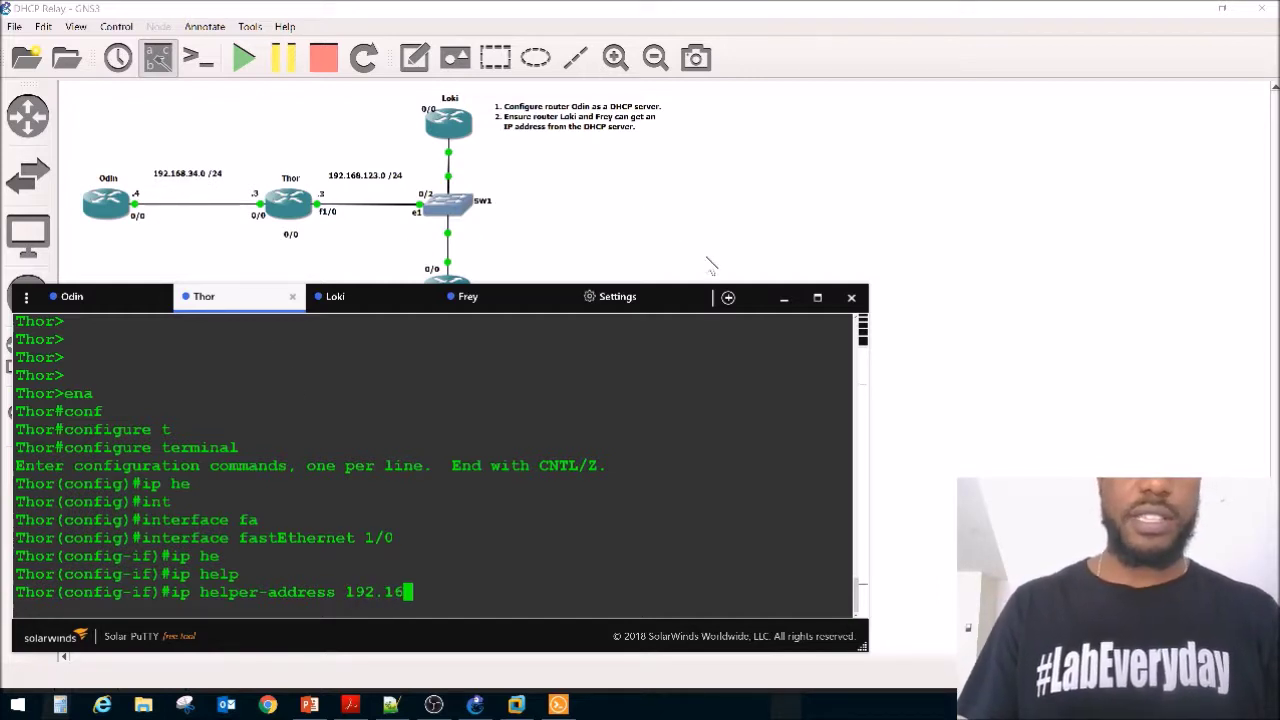
{"action": "type", "text": "8.34."}
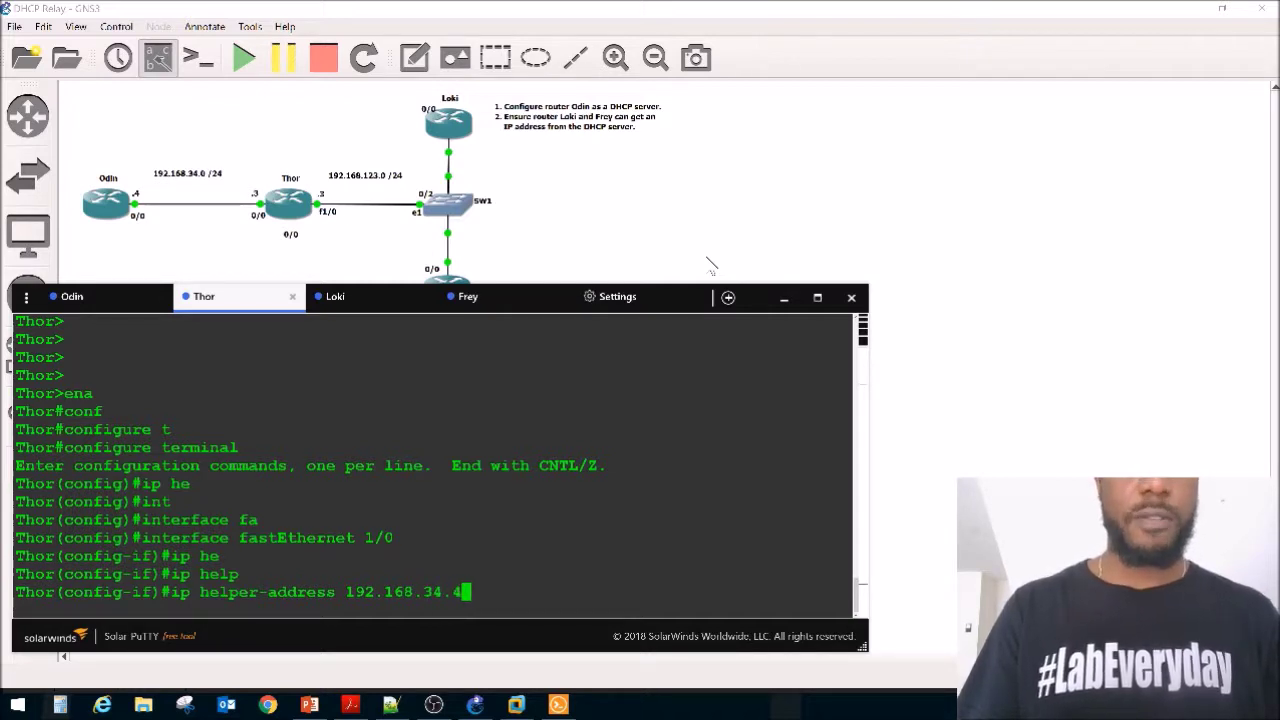
{"action": "type", "text": "4"}
{"action": "key", "text": "Return"}
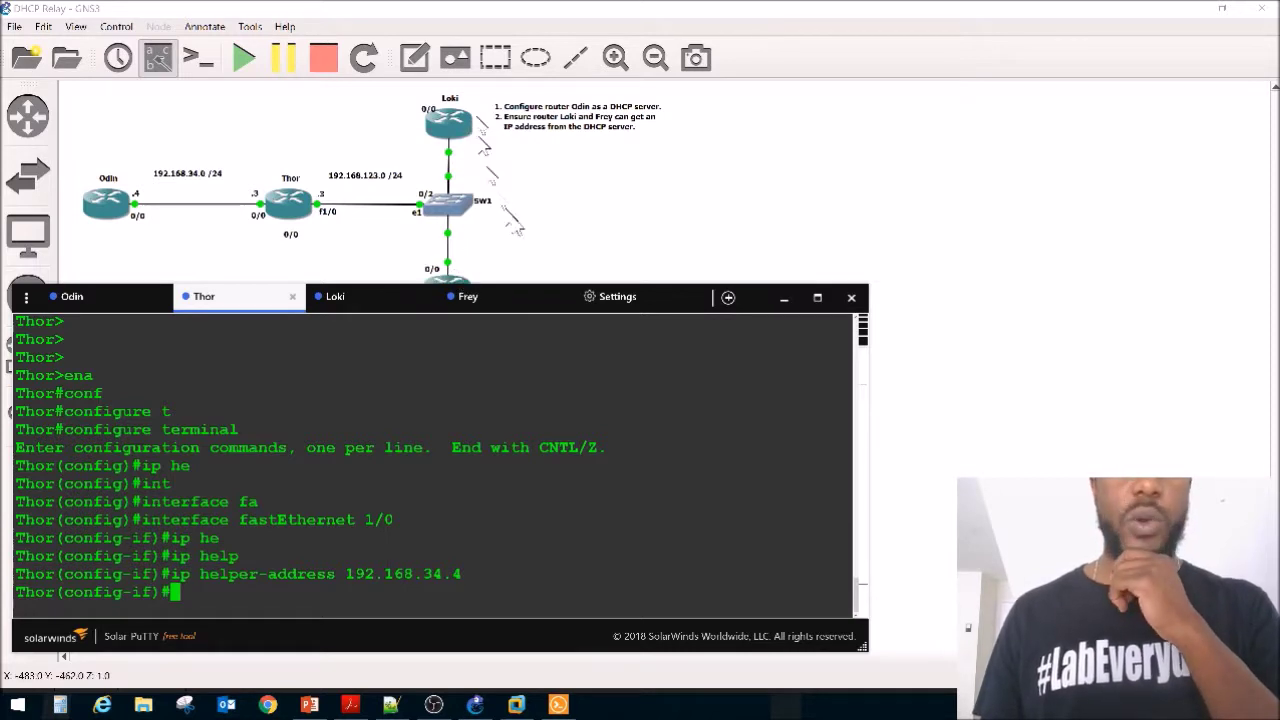
Switch to Loki's console, enter privileged EXEC mode and display the brief IP interface summary.
{"action": "left_click", "coordinate": [378, 307]}
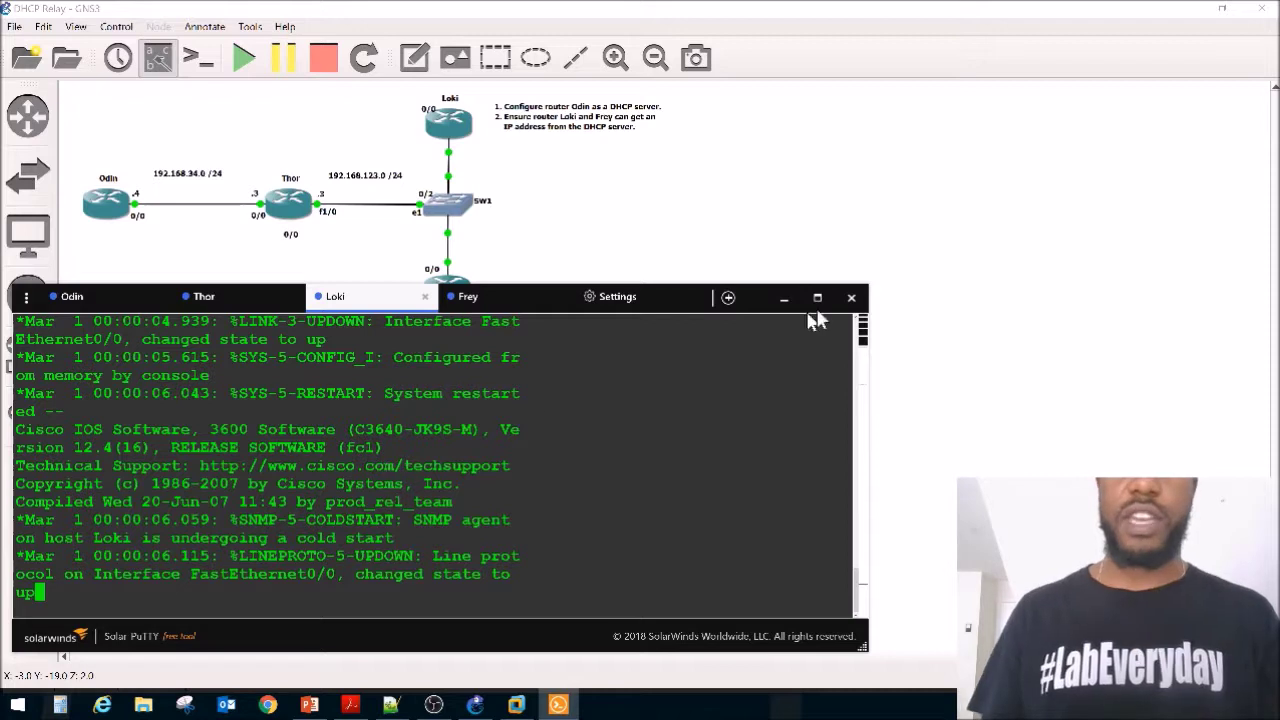
{"action": "key", "text": "Return"}
{"action": "key", "text": "Return"}
{"action": "key", "text": "Return"}
{"action": "key", "text": "Return"}
{"action": "key", "text": "Return"}
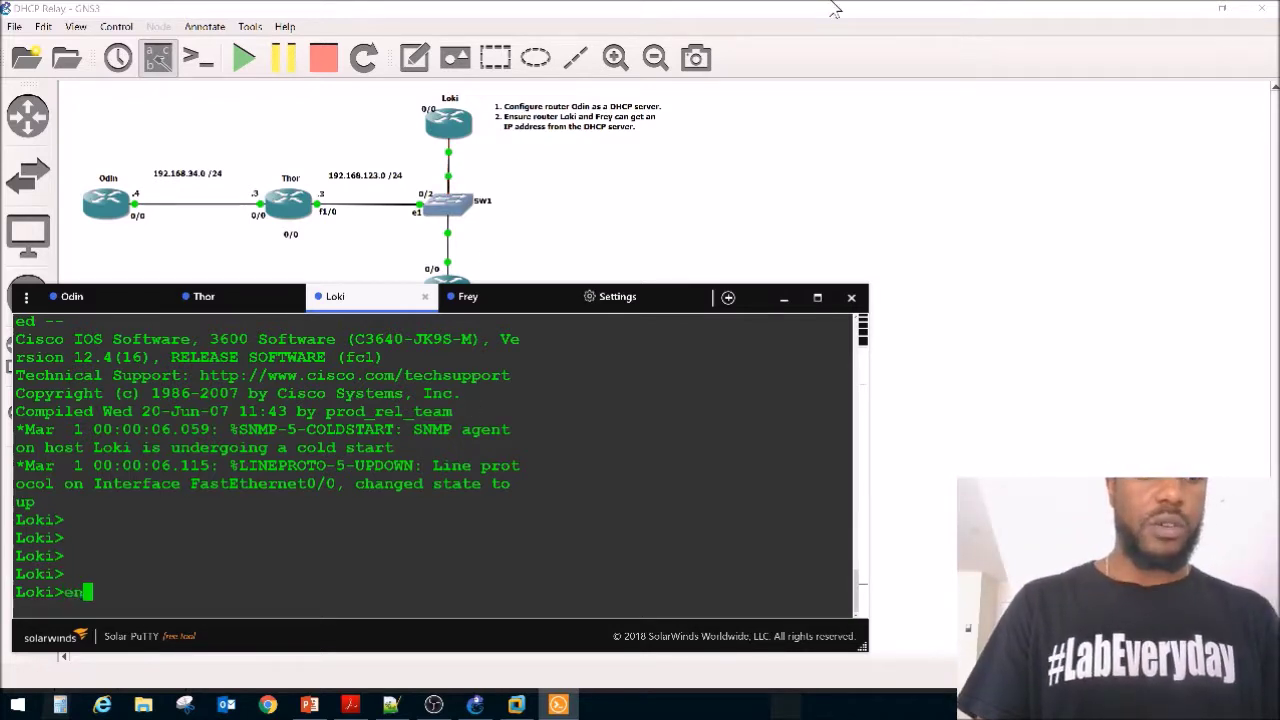
{"action": "type", "text": "na"}
{"action": "key", "text": "Return"}
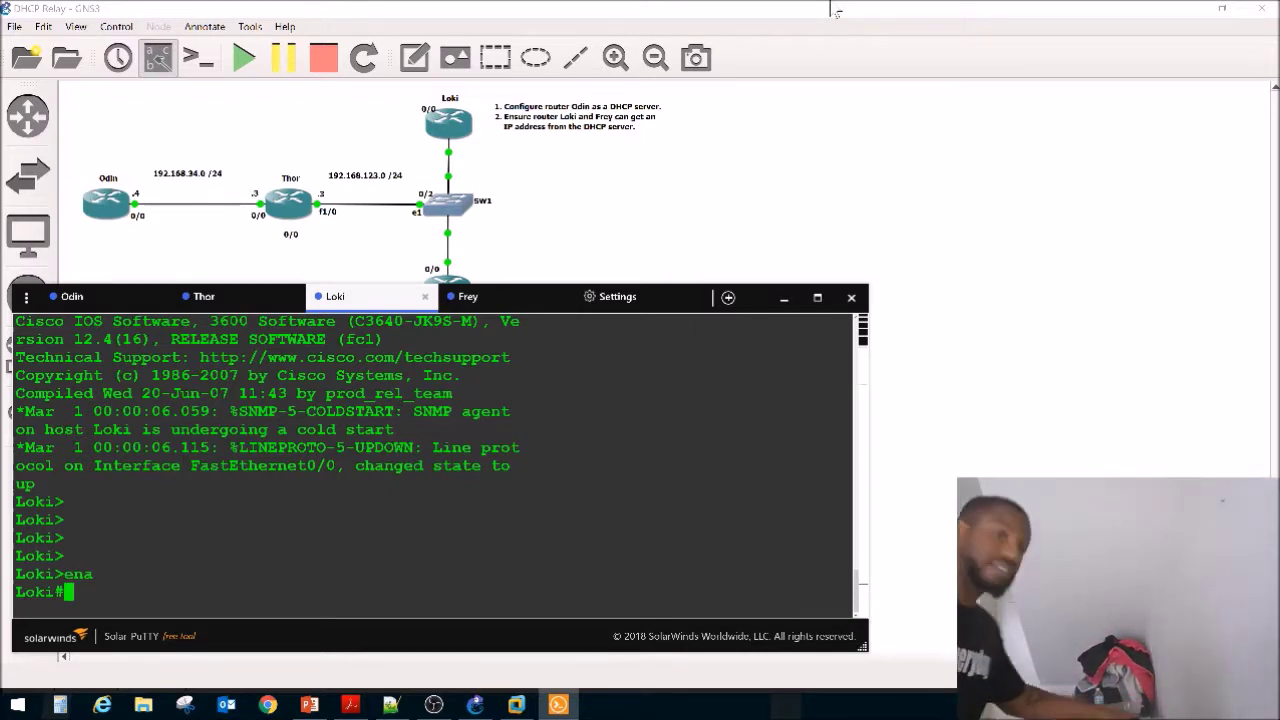
{"action": "type", "text": "sho ip inter brie"}
{"action": "key", "text": "Return"}
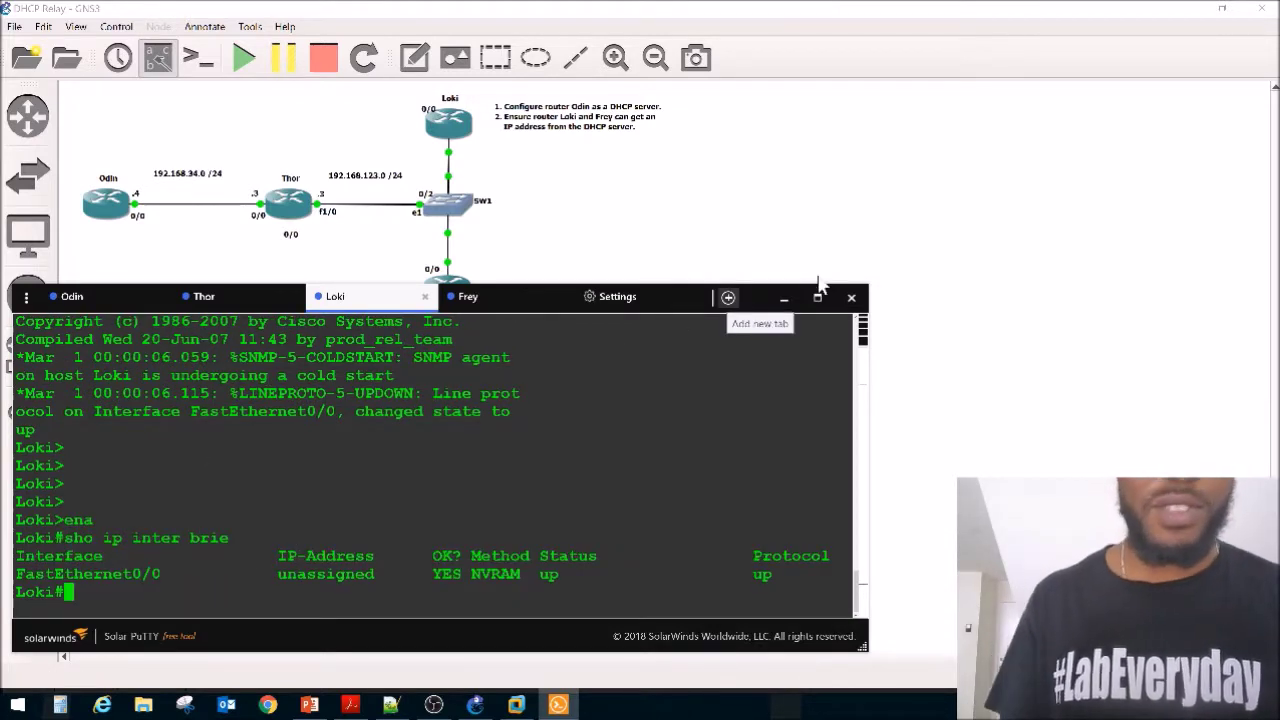
Enter global configuration mode on Loki and open interface configuration for fastEthernet 0/0.
{"action": "type", "text": "conf"}
{"action": "key", "text": "Tab"}
{"action": "type", "text": "t"}
{"action": "key", "text": "Tab"}
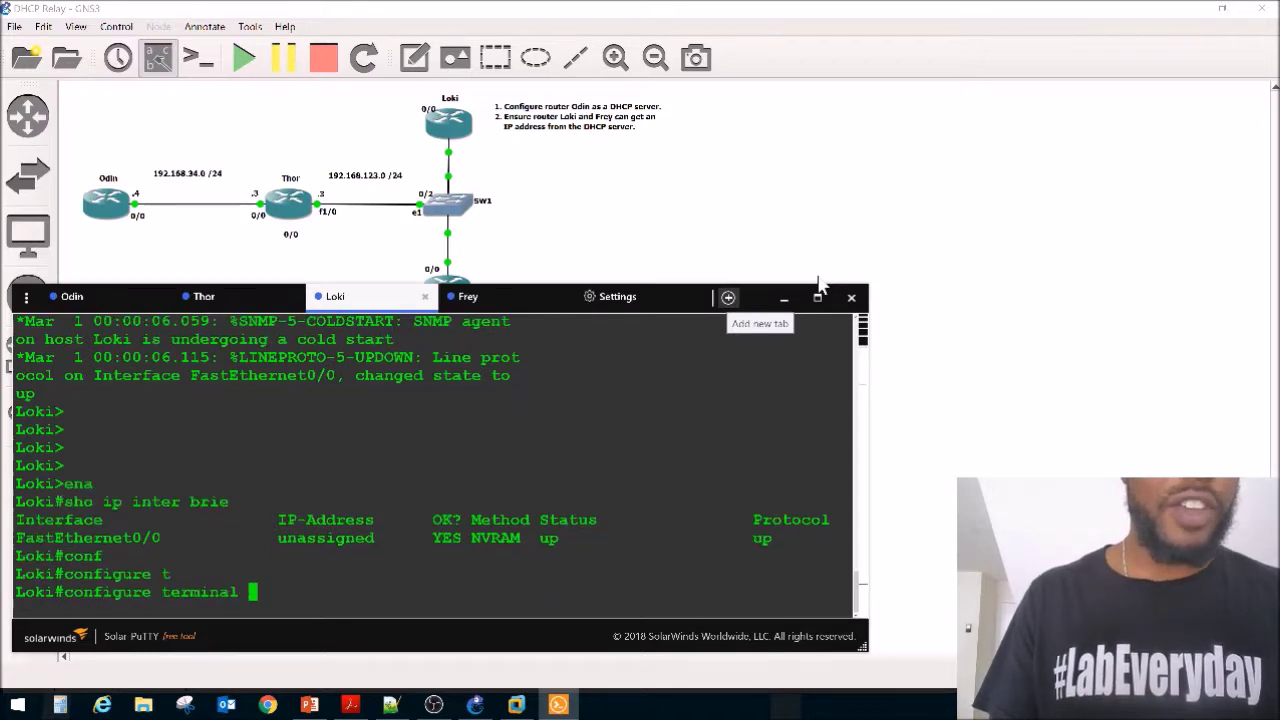
{"action": "key", "text": "Return"}
{"action": "type", "text": "in"}
{"action": "key", "text": "Tab"}
{"action": "type", "text": "fa"}
{"action": "key", "text": "Tab"}
{"action": "type", "text": "0/0"}
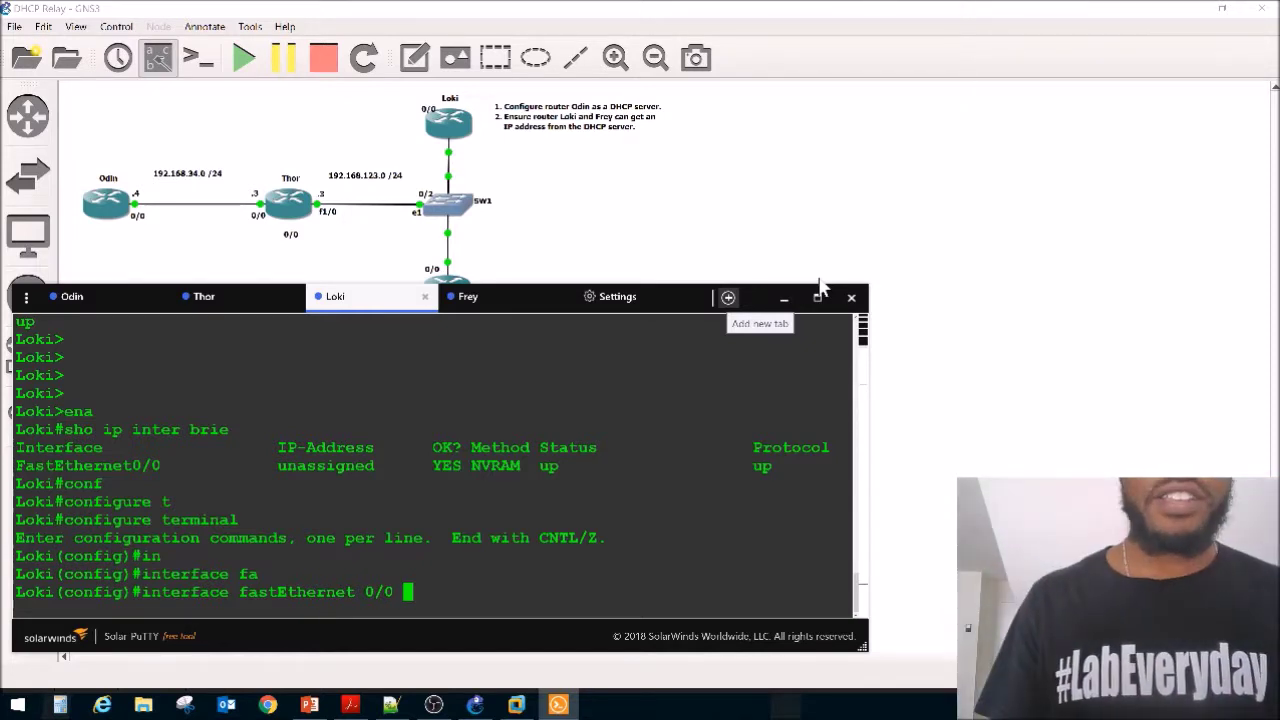
{"action": "key", "text": "Return"}
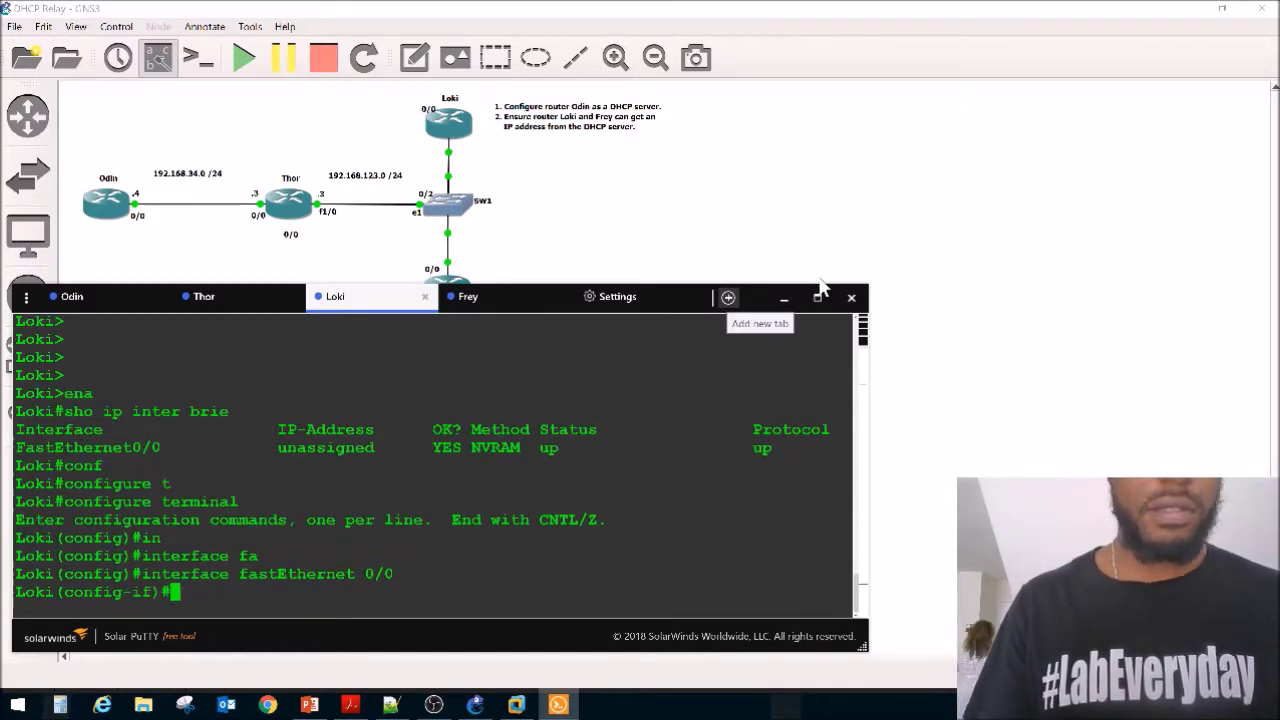
Configure Loki's fastEthernet 0/0 to obtain its IP address through DHCP and enable the interface with no shut.
{"action": "type", "text": "ip add"}
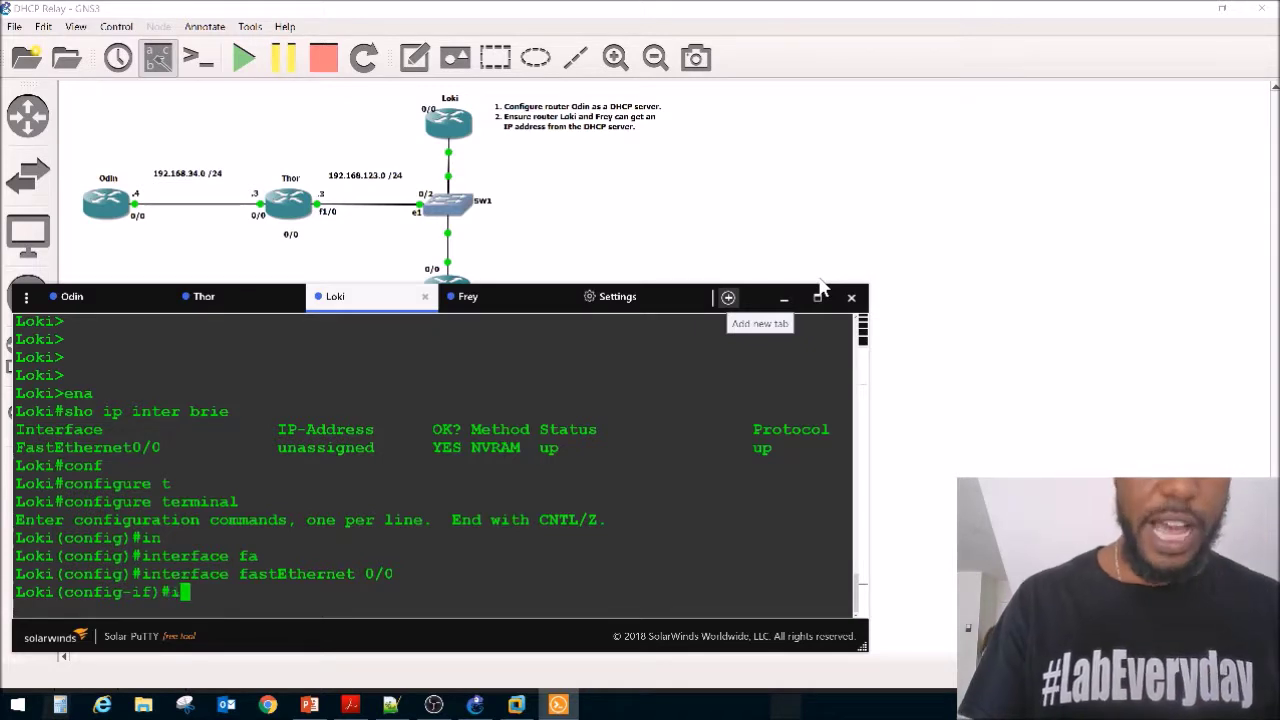
{"action": "key", "text": "Tab"}
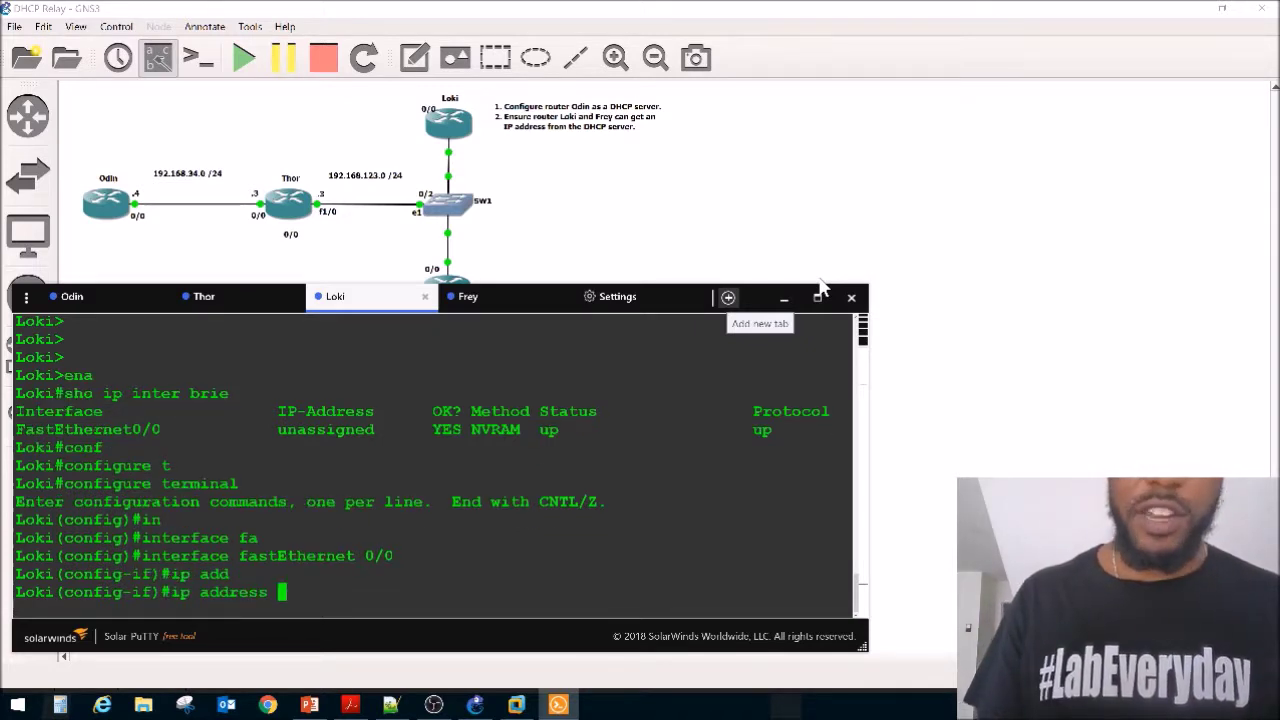
{"action": "type", "text": "?dhc"}
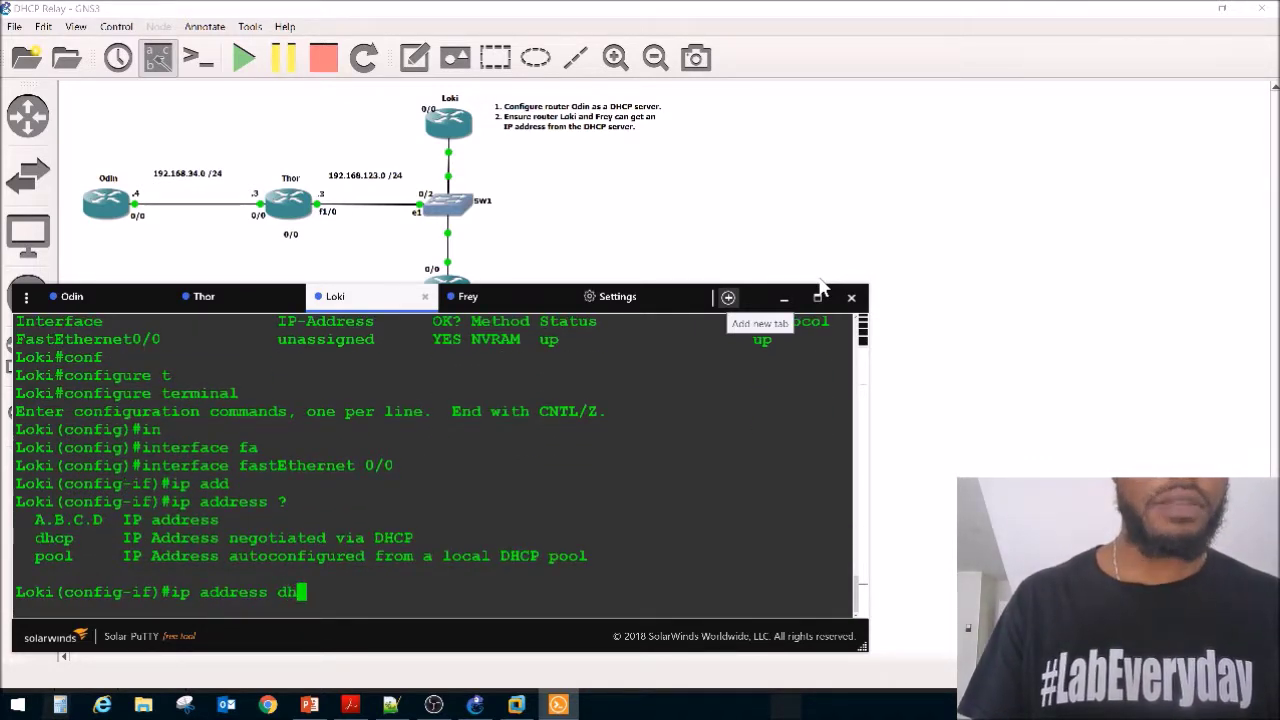
{"action": "key", "text": "Tab"}
{"action": "key", "text": "Return"}
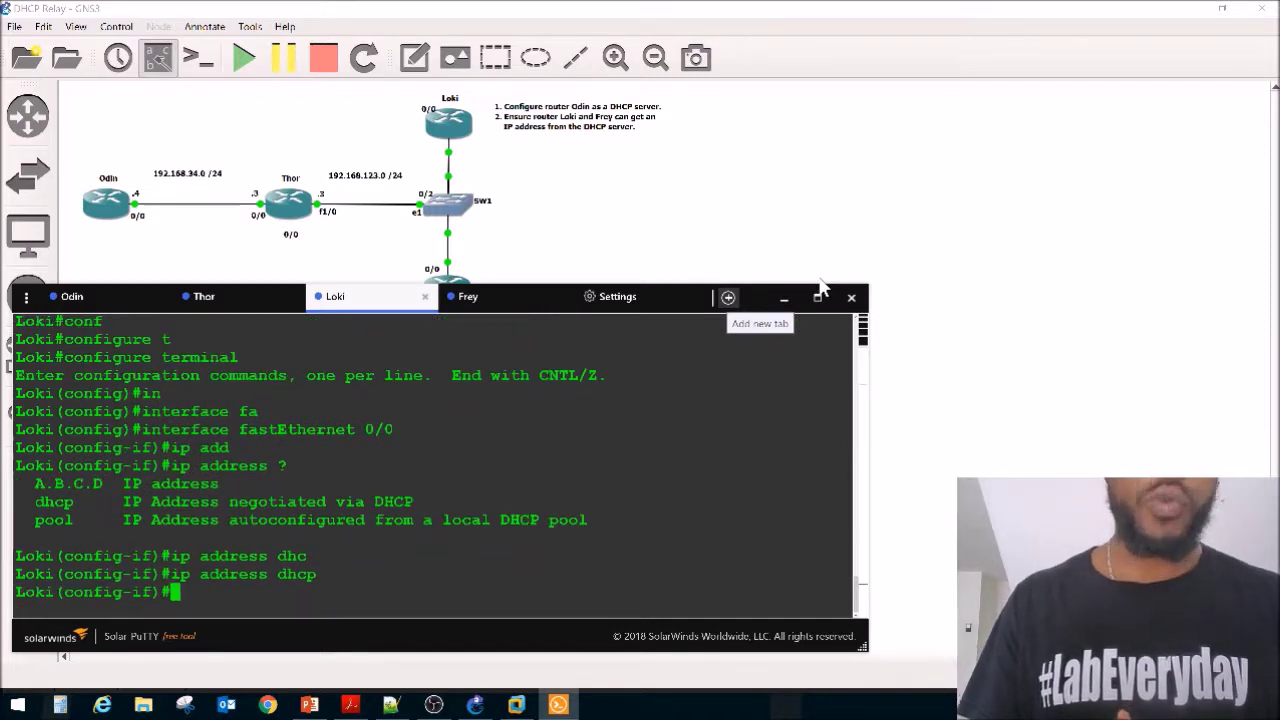
{"action": "type", "text": "no shut"}
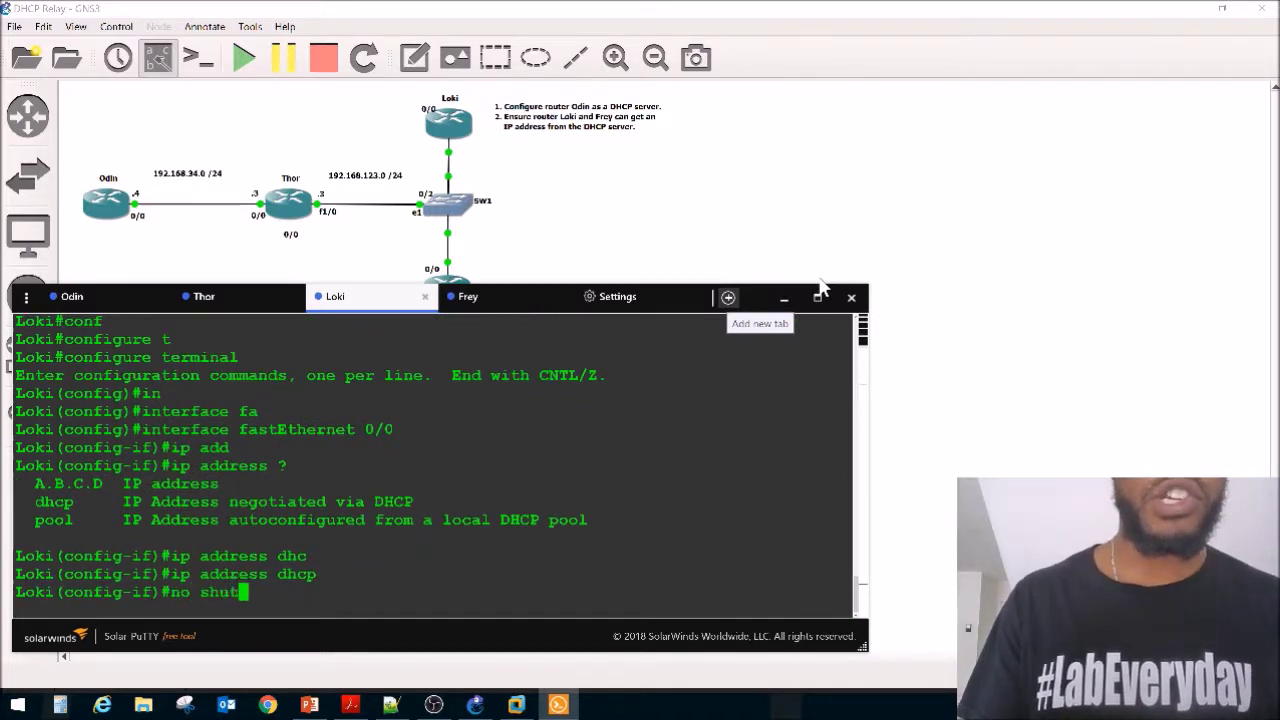
{"action": "key", "text": "Return"}
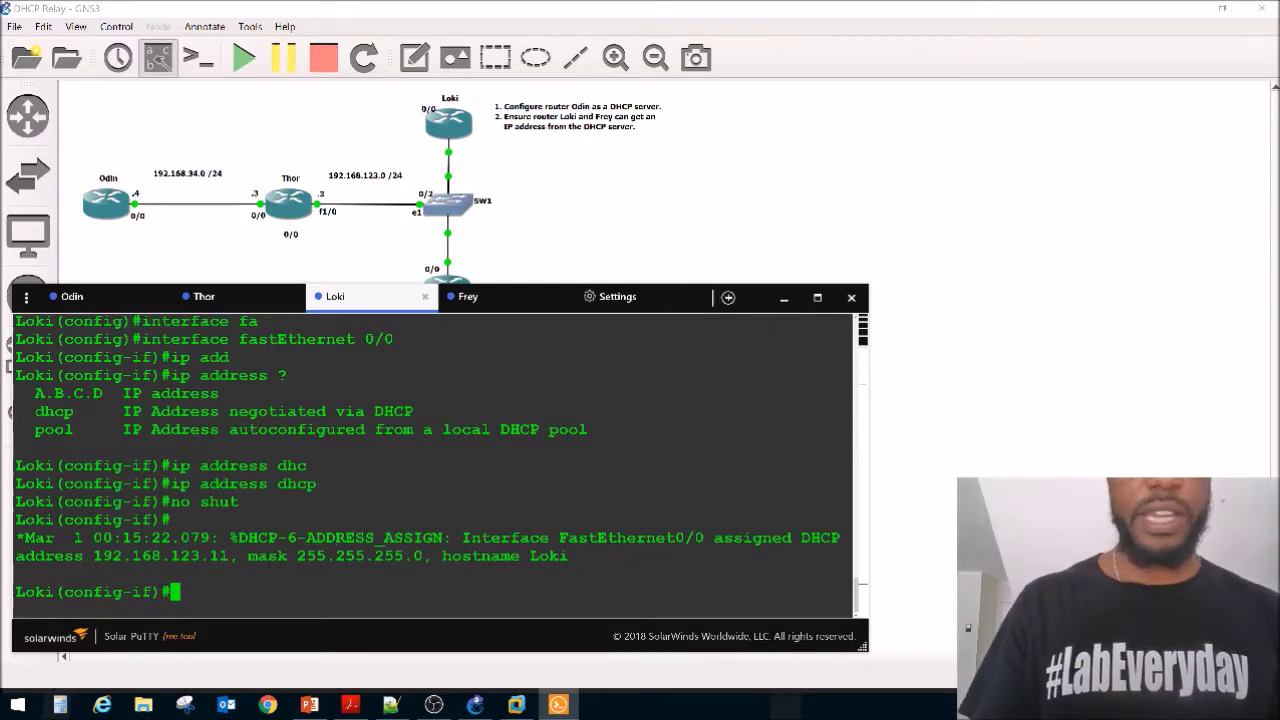
Return Loki to privileged EXEC mode and check the address of FastEthernet0/0 in the brief IP interface summary.
{"action": "key", "text": "ctrl+z"}
{"action": "key", "text": "Return"}
{"action": "key", "text": "Return"}
{"action": "key", "text": "Return"}
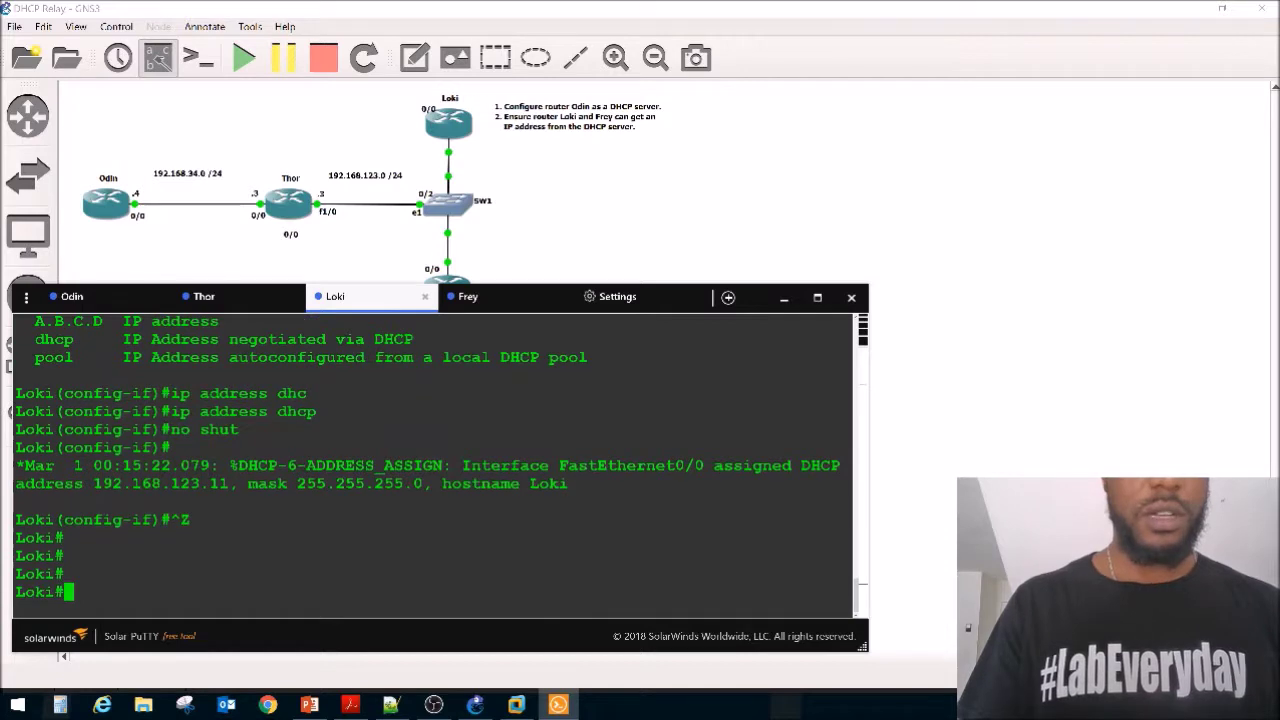
{"action": "type", "text": "sho "}
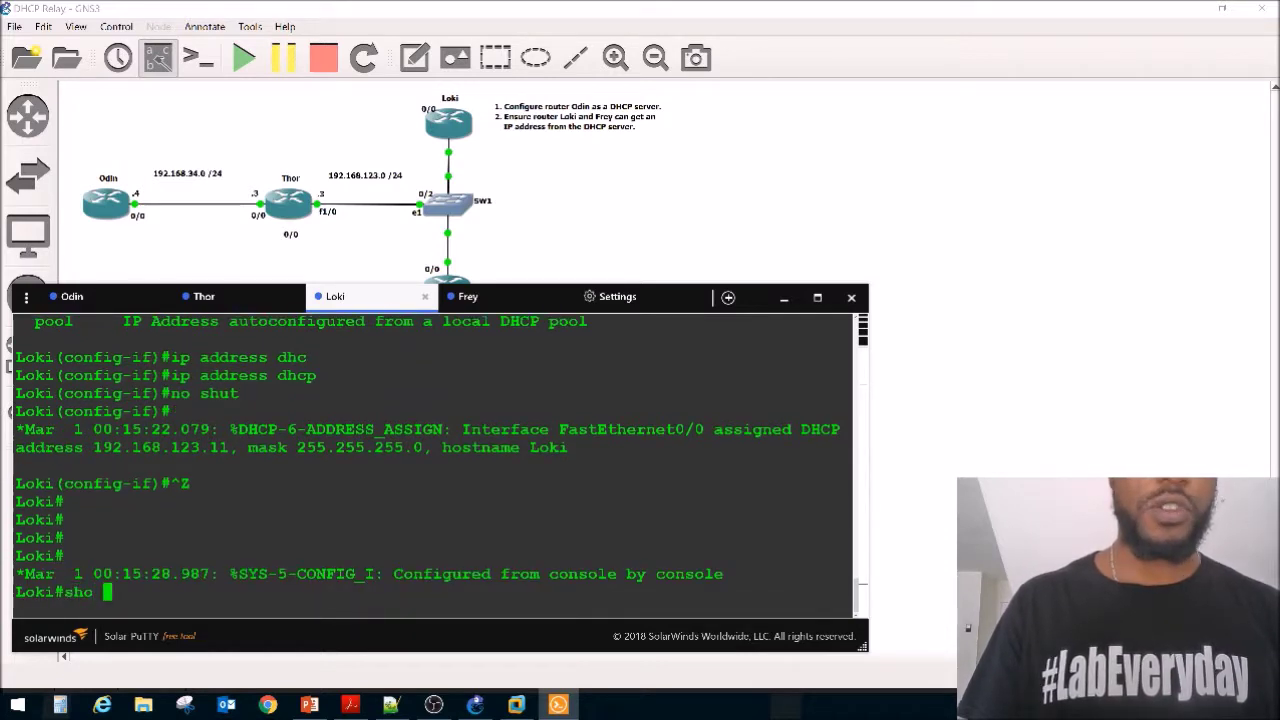
{"action": "type", "text": "ip inter brief"}
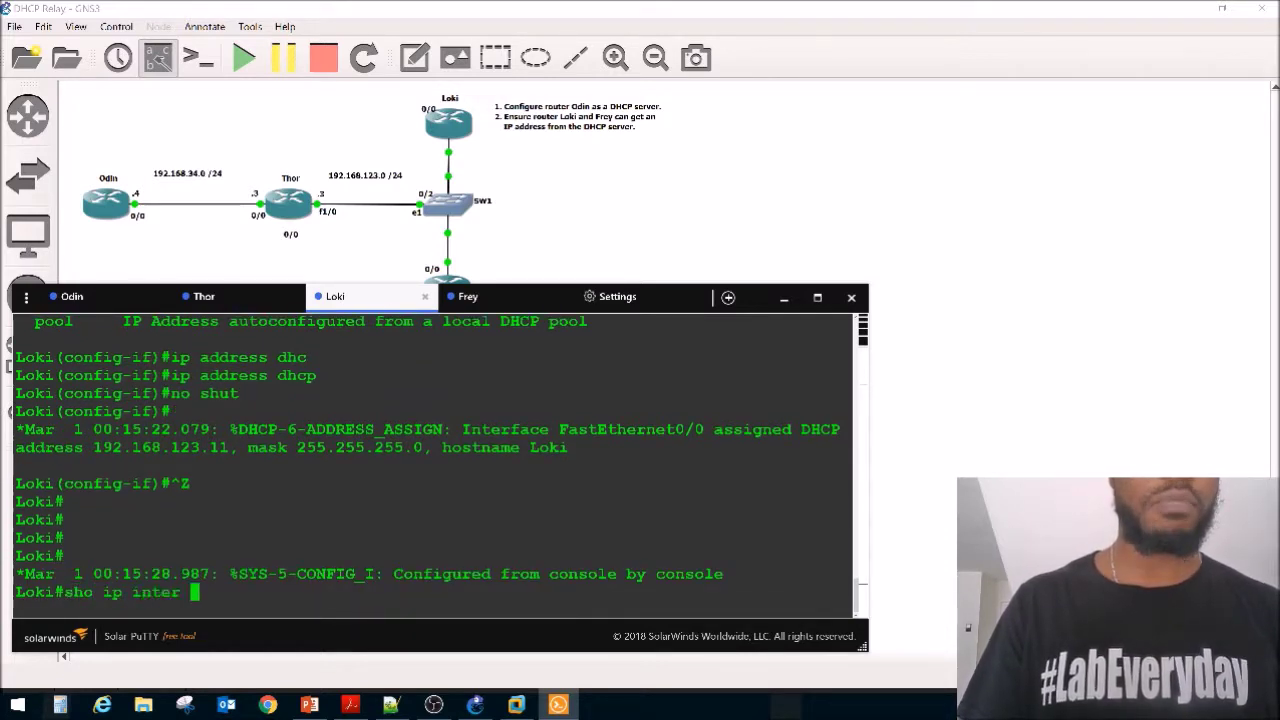
{"action": "key", "text": "Return"}
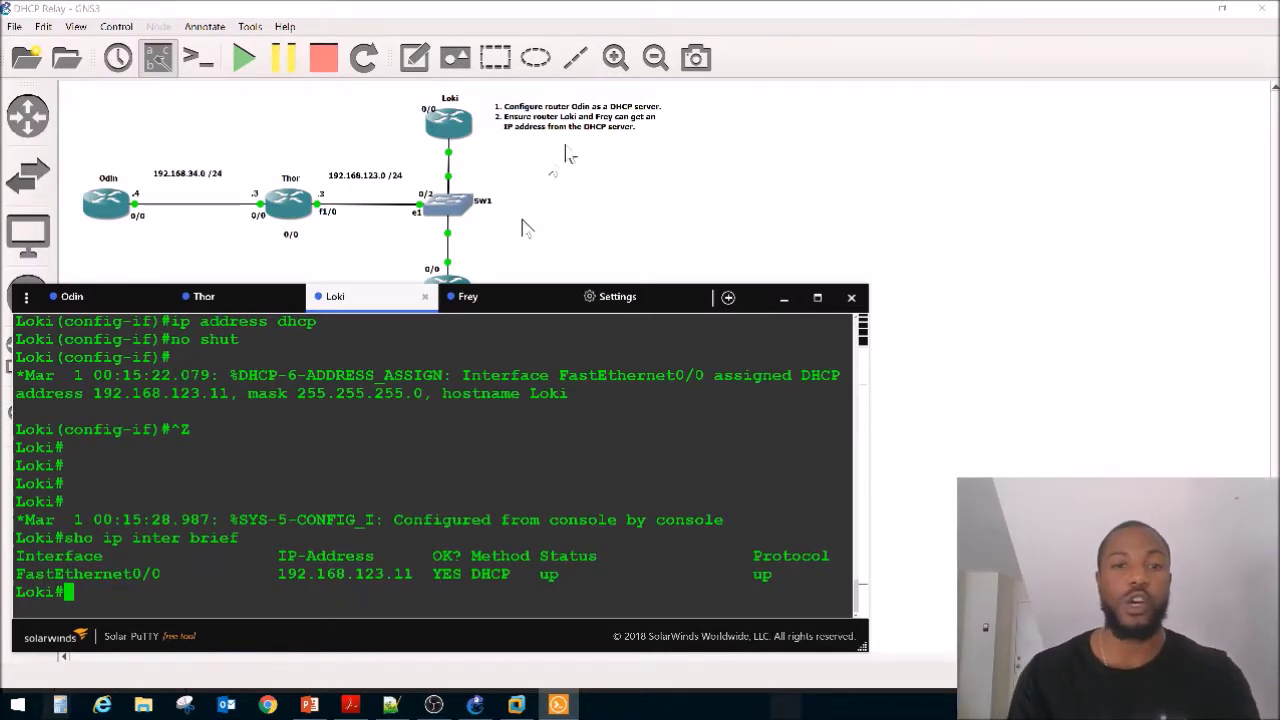
Switch to Frey's console and enter privileged EXEC mode.
{"action": "left_click", "coordinate": [475, 272]}
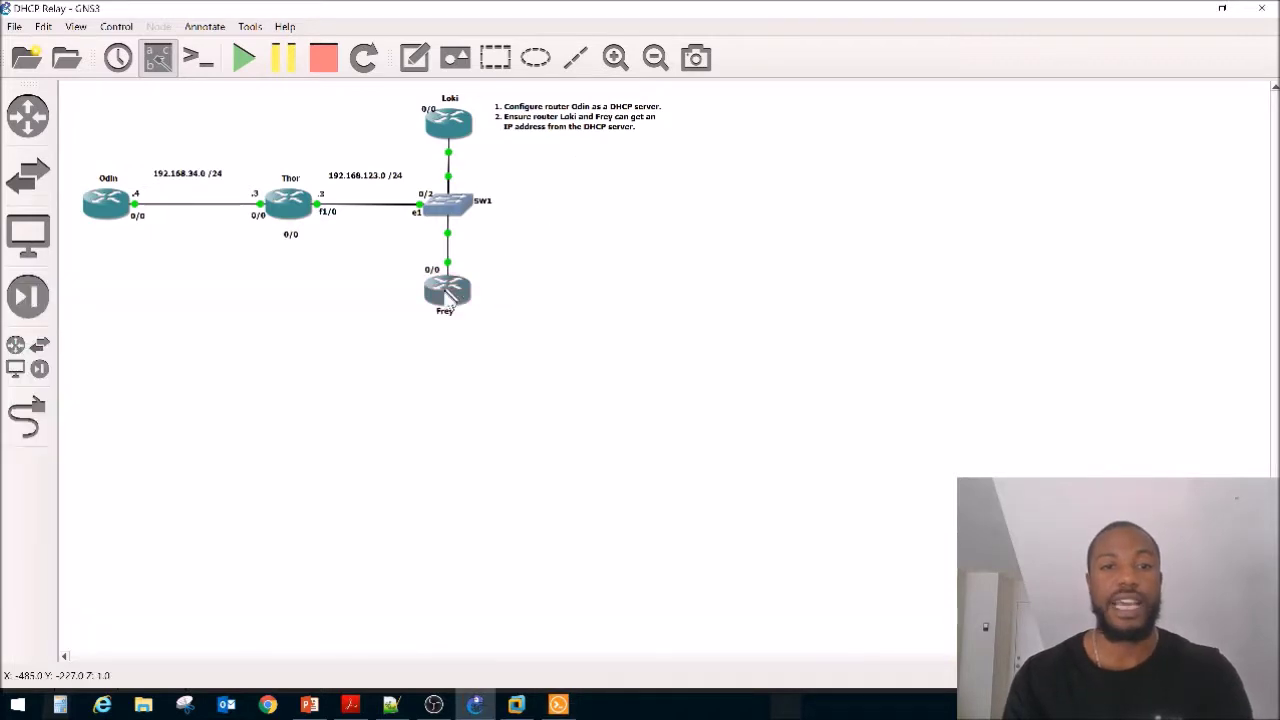
{"action": "key", "text": "alt+Tab"}
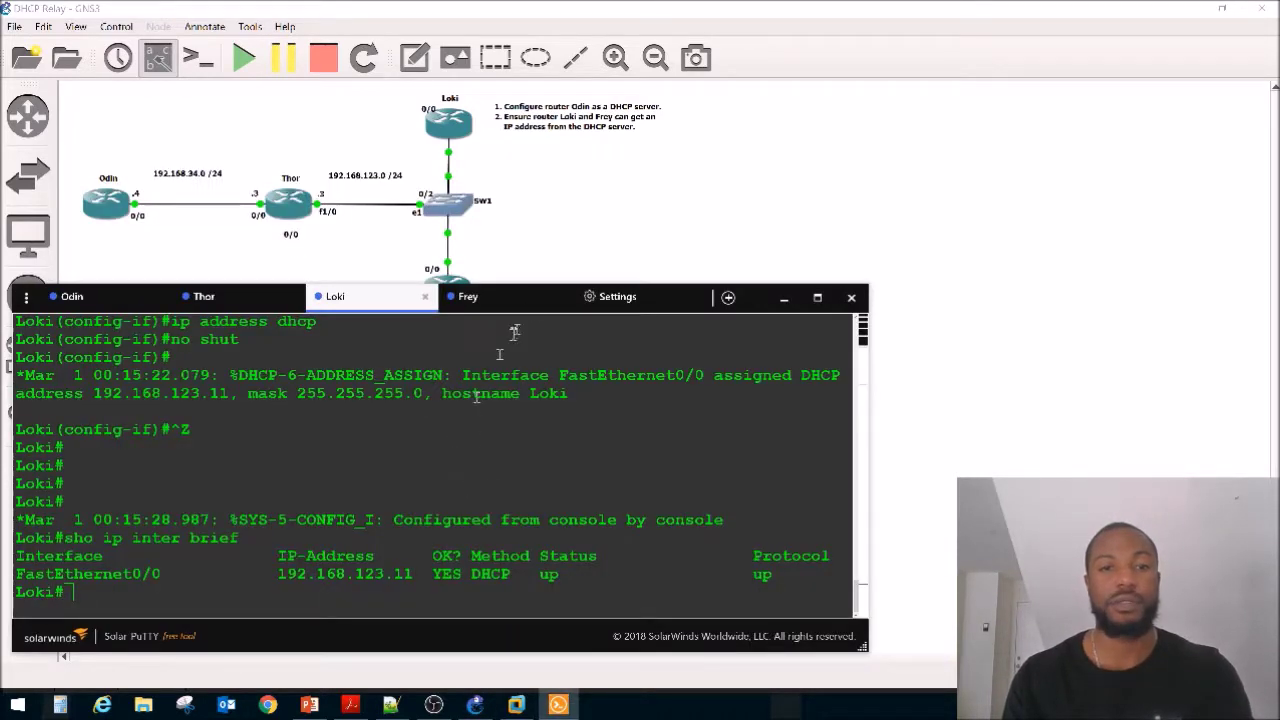
{"action": "left_click", "coordinate": [500, 315]}
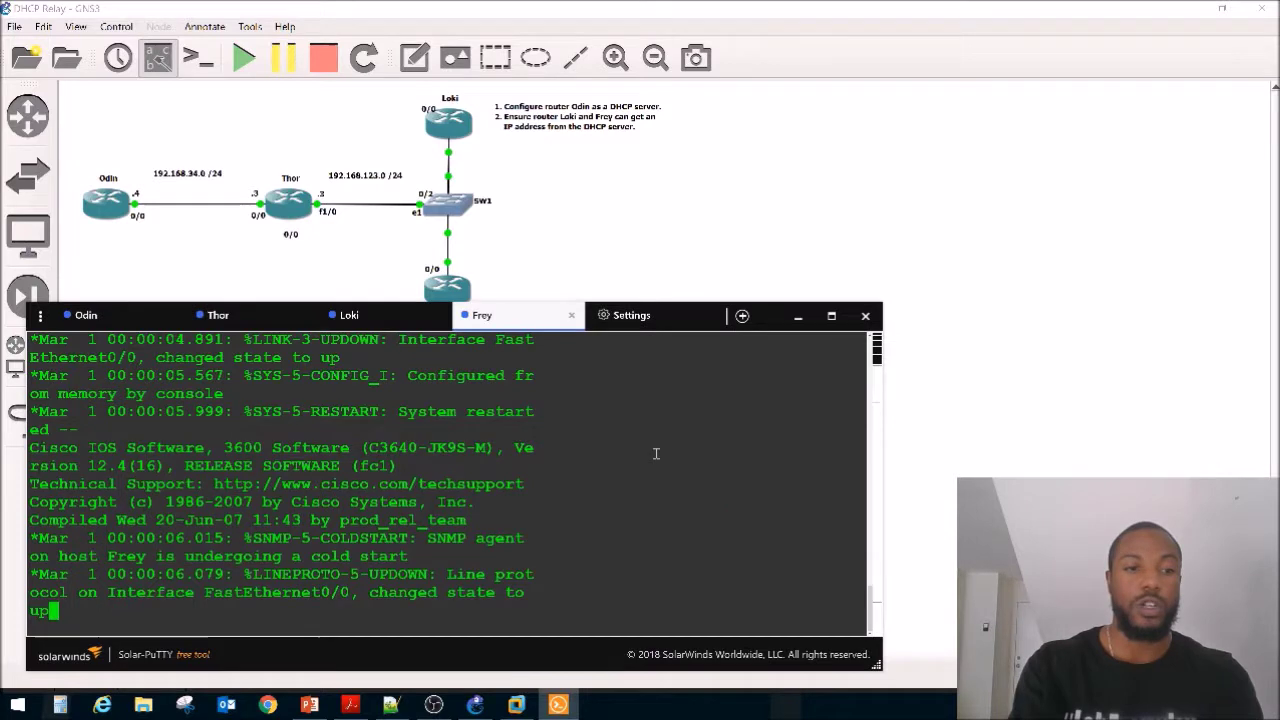
{"action": "key", "text": "Return"}
{"action": "key", "text": "Return"}
{"action": "key", "text": "Return"}
{"action": "key", "text": "Return"}
{"action": "key", "text": "Return"}
{"action": "key", "text": "Return"}
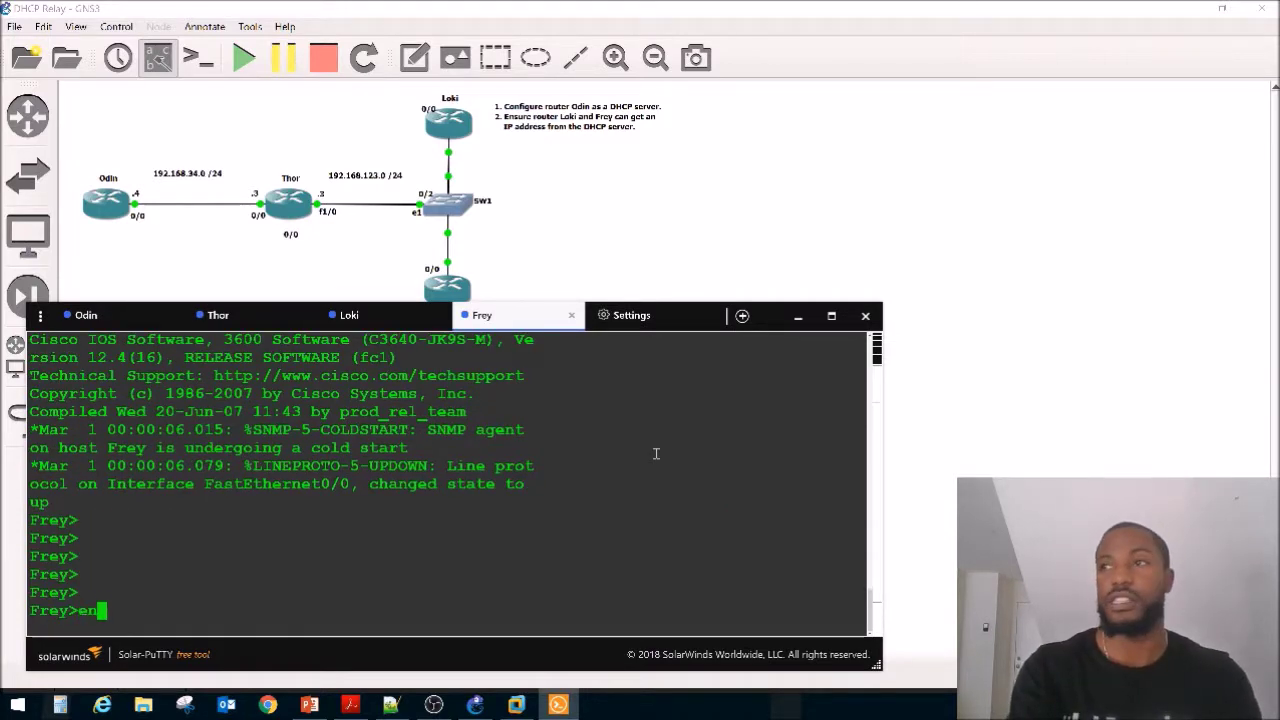
{"action": "type", "text": "ena"}
{"action": "key", "text": "Return"}
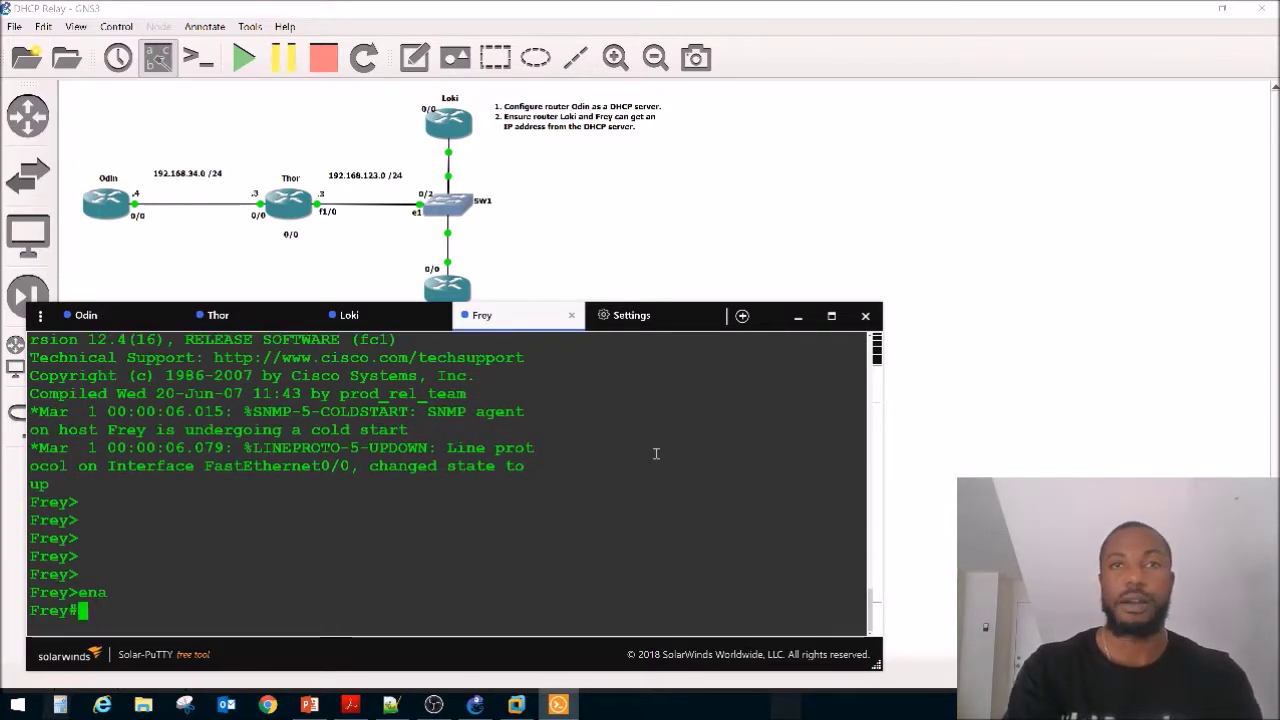
Enter global configuration mode on Frey.
{"action": "type", "text": "conf"}
{"action": "key", "text": "Tab"}
{"action": "type", "text": "t"}
{"action": "key", "text": "Tab"}
{"action": "key", "text": "Return"}
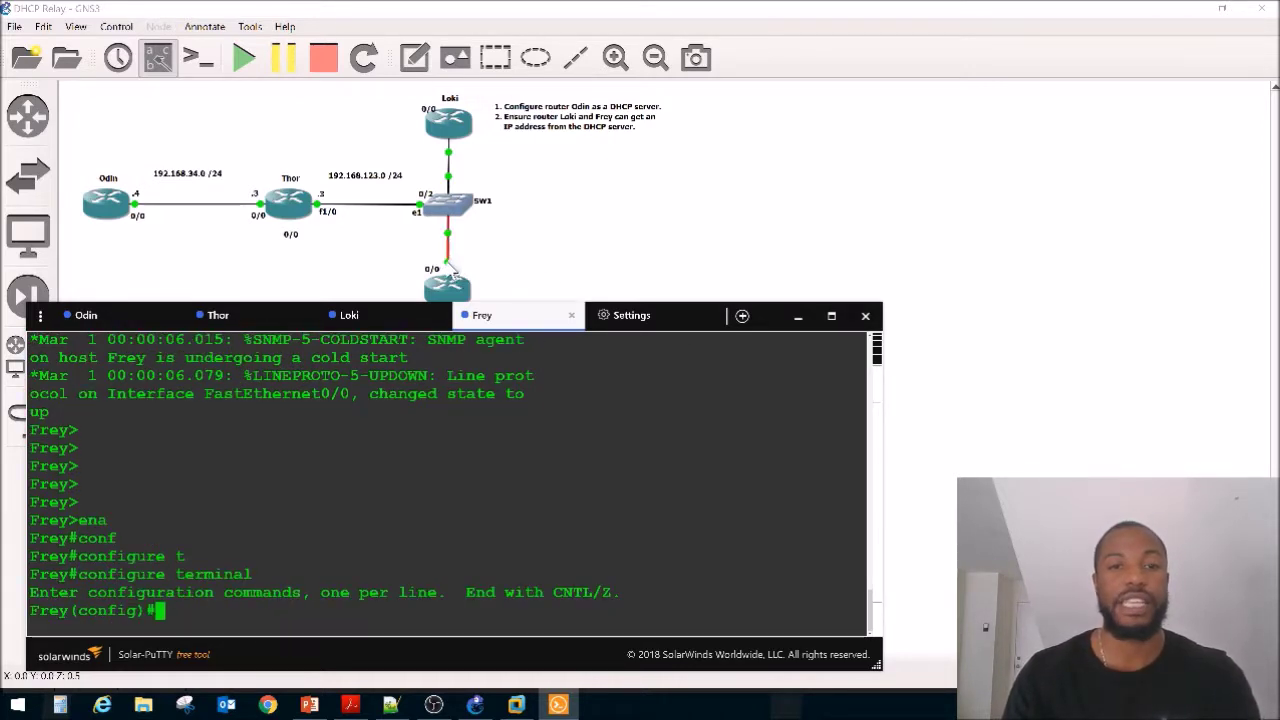
Display Frey's brief IP interface summary from within configuration mode using the do prefix.
{"action": "type", "text": "do"}
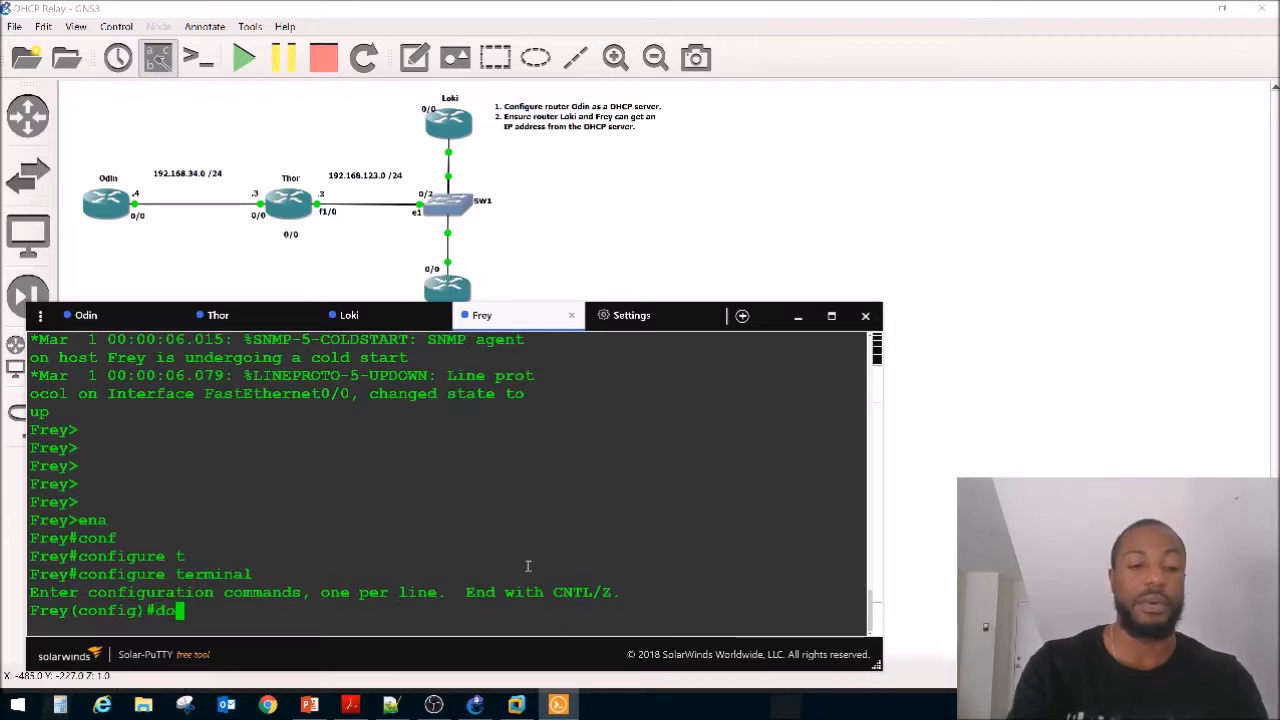
{"action": "type", "text": " sho ip inter br"}
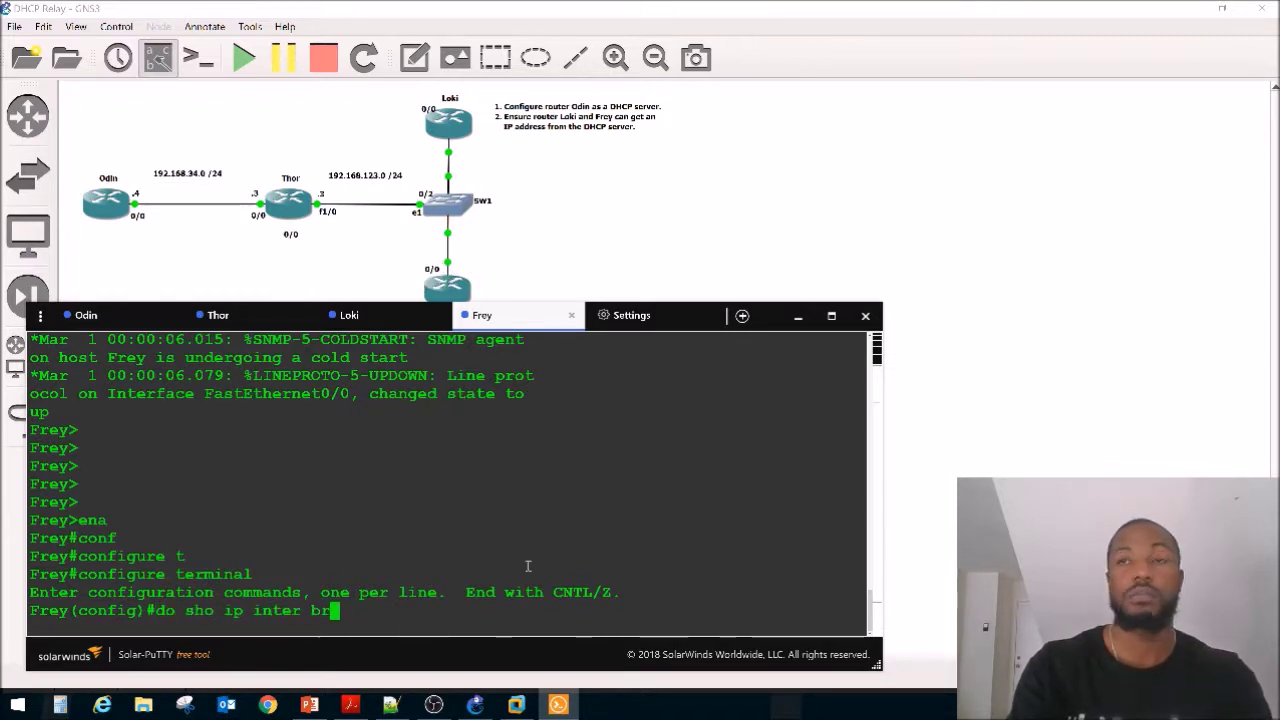
{"action": "type", "text": "ief"}
{"action": "key", "text": "Return"}
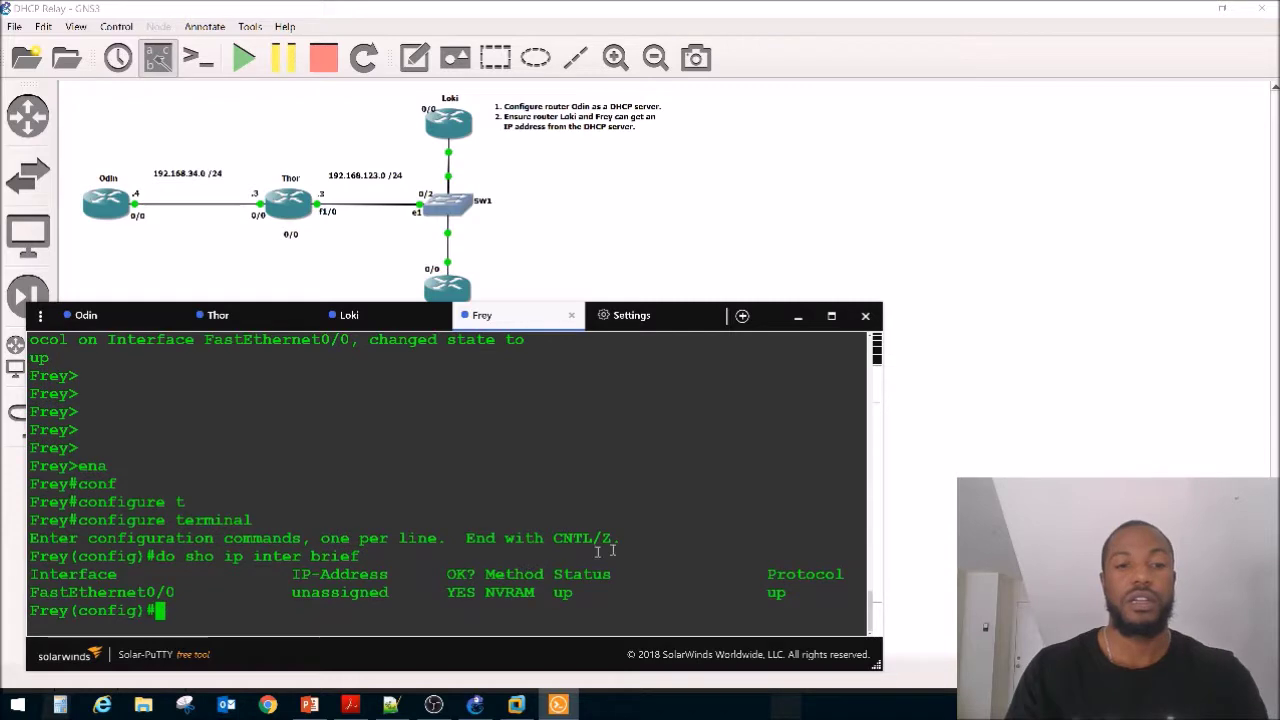
Open interface configuration for fastEthernet 0/0 on Frey.
{"action": "type", "text": "inter fa"}
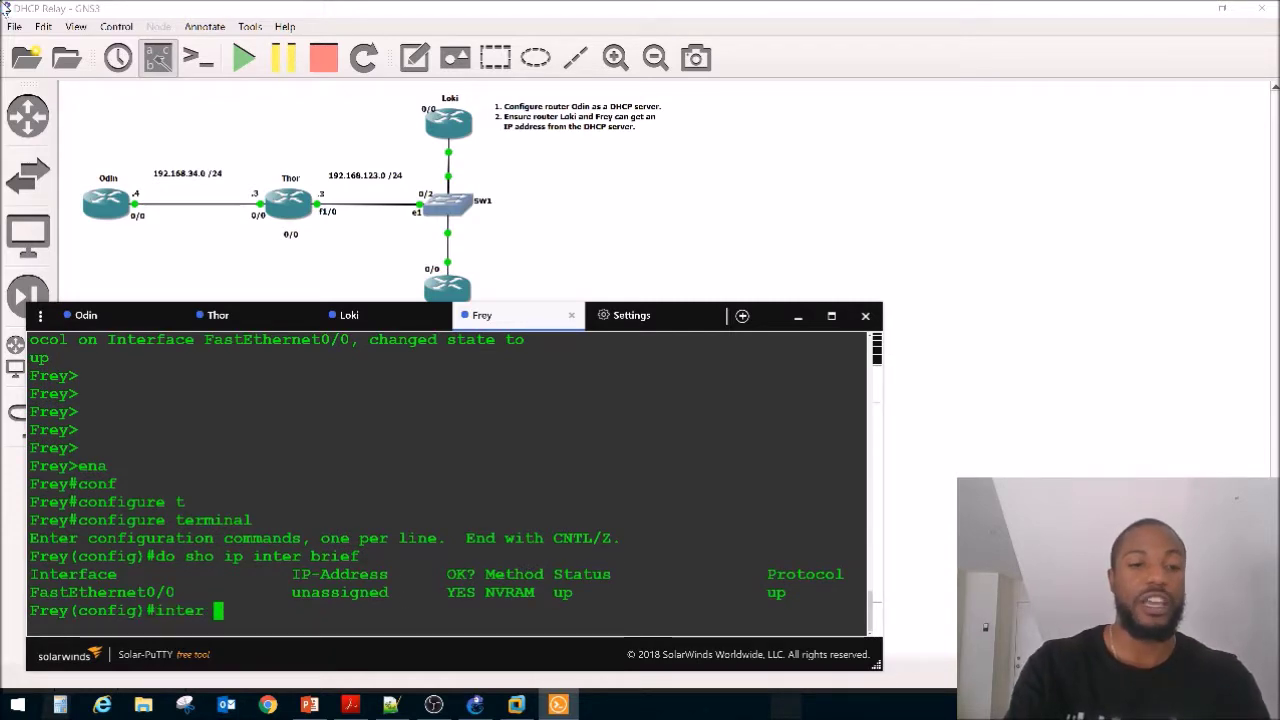
{"action": "key", "text": "Tab"}
{"action": "key", "text": "alt+Tab"}
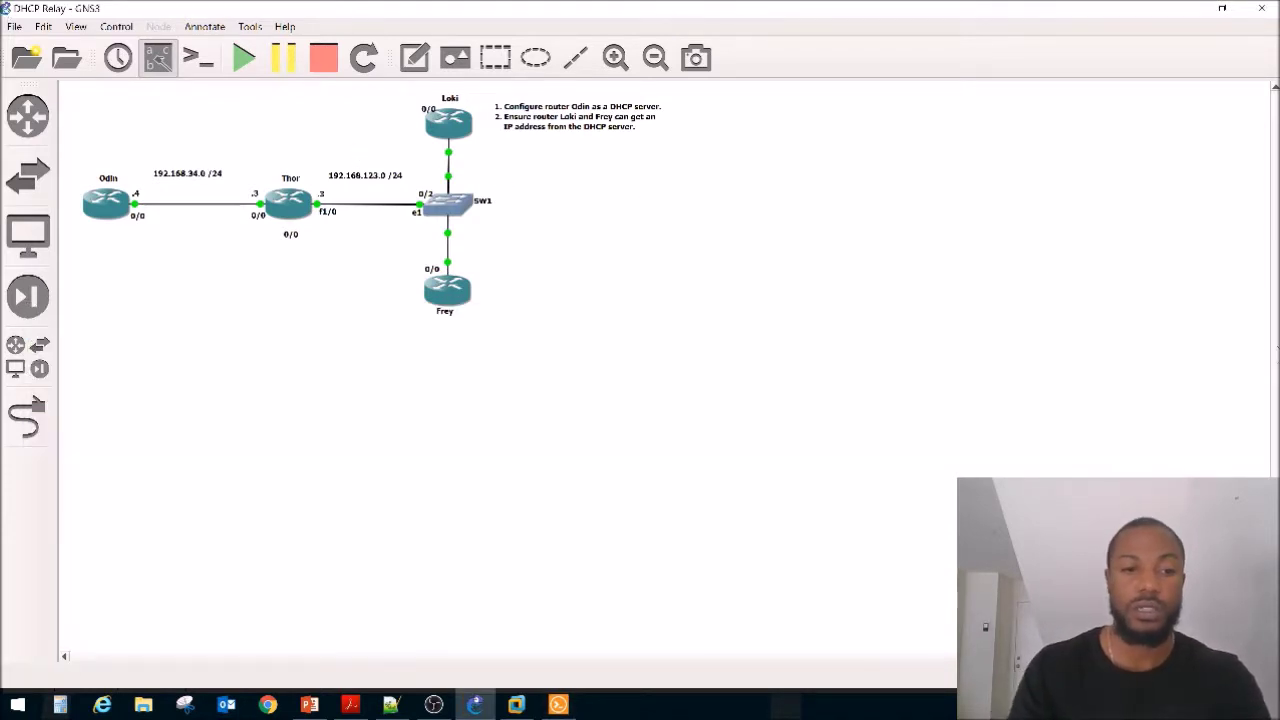
{"action": "key", "text": "alt+Tab"}
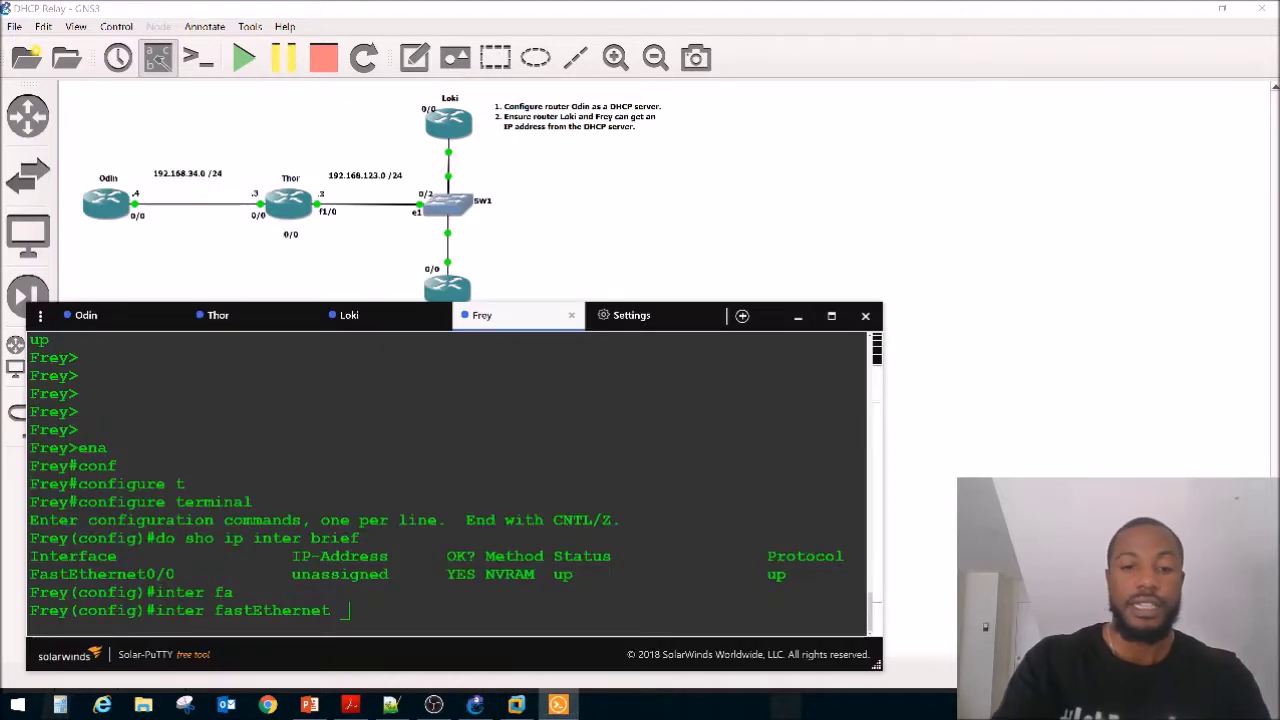
{"action": "type", "text": "0"}
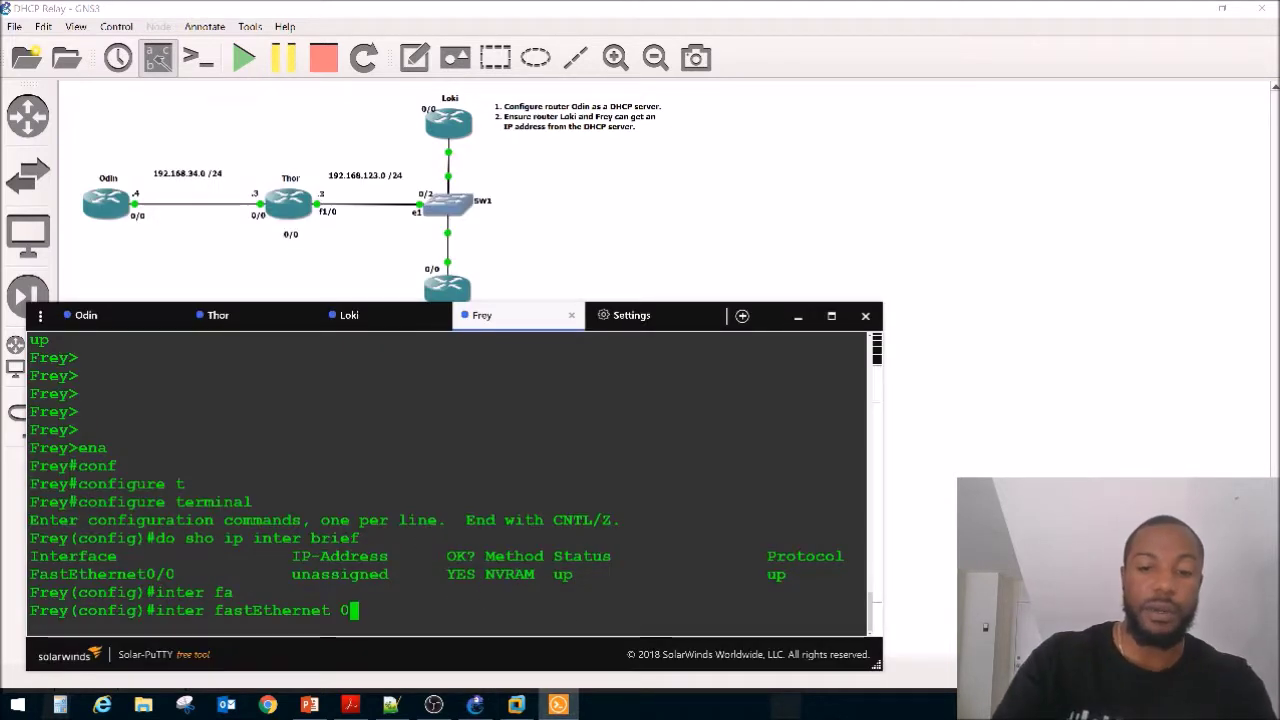
{"action": "key", "text": "Return"}
Configure Frey's fastEthernet 0/0 to obtain its IP address through DHCP and enable the interface with no shut.
{"action": "type", "text": "ip add"}
{"action": "key", "text": "Tab"}
{"action": "type", "text": "dhc"}
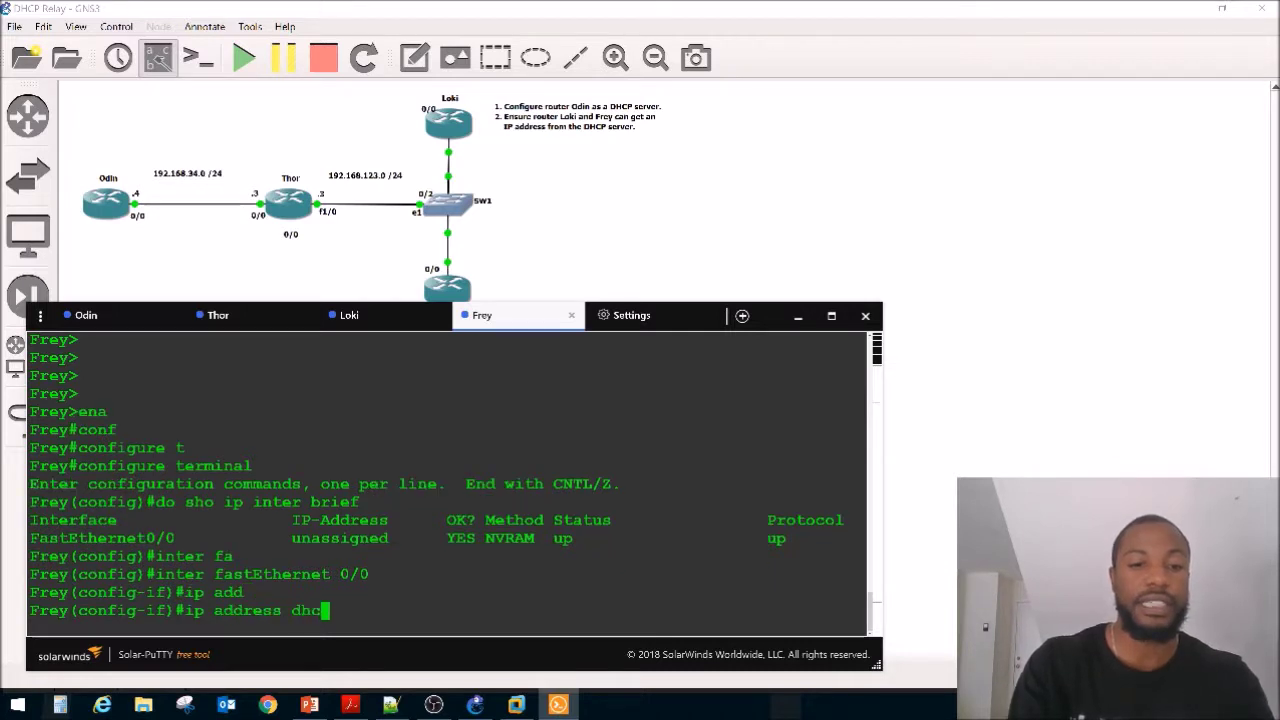
{"action": "key", "text": "Tab"}
{"action": "key", "text": "Return"}
{"action": "type", "text": "no shut"}
{"action": "key", "text": "Return"}
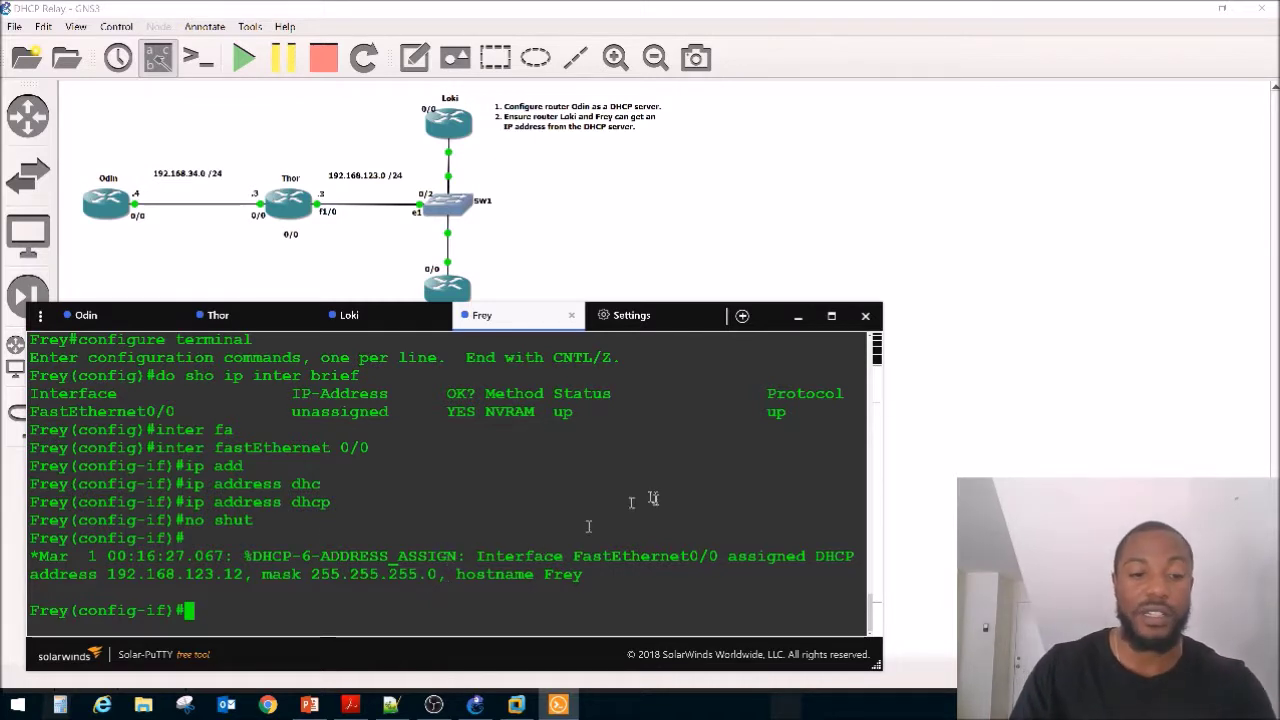
Return Frey to privileged EXEC mode and check the address of FastEthernet0/0 in the brief IP interface summary.
{"action": "key", "text": "ctrl+z"}
{"action": "type", "text": "sho ip inter bri"}
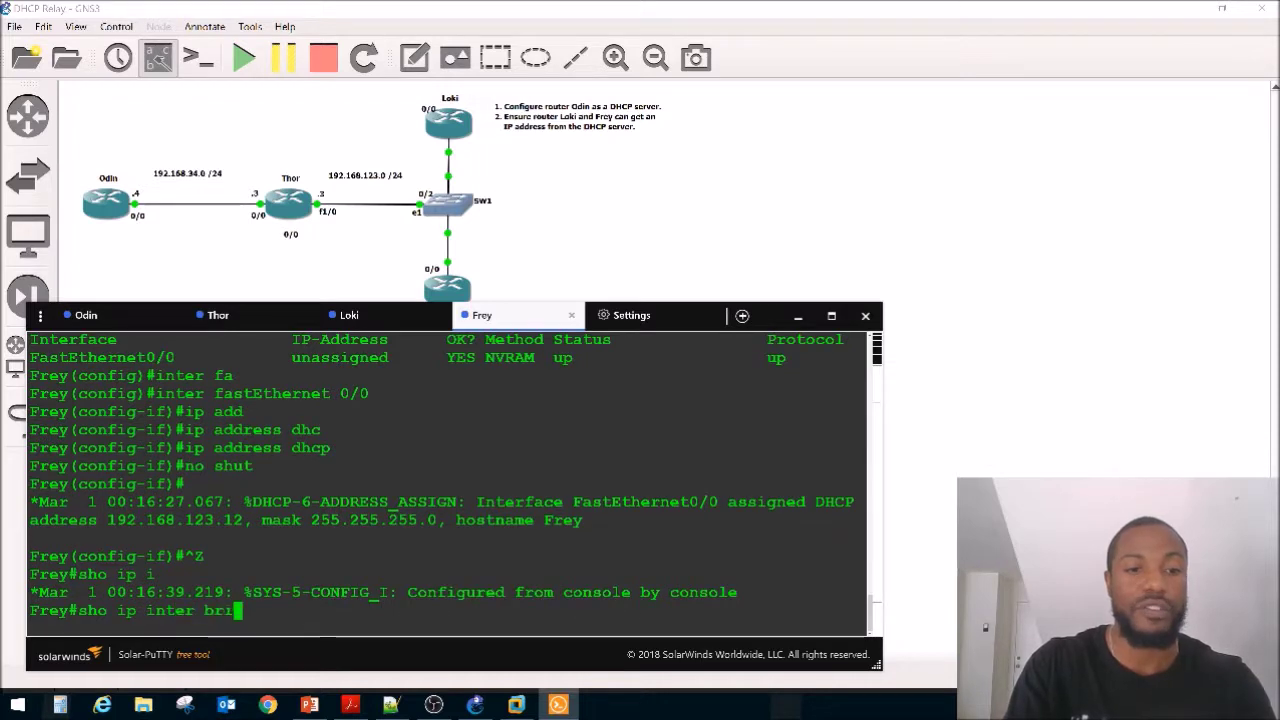
{"action": "type", "text": "ef"}
{"action": "key", "text": "Return"}
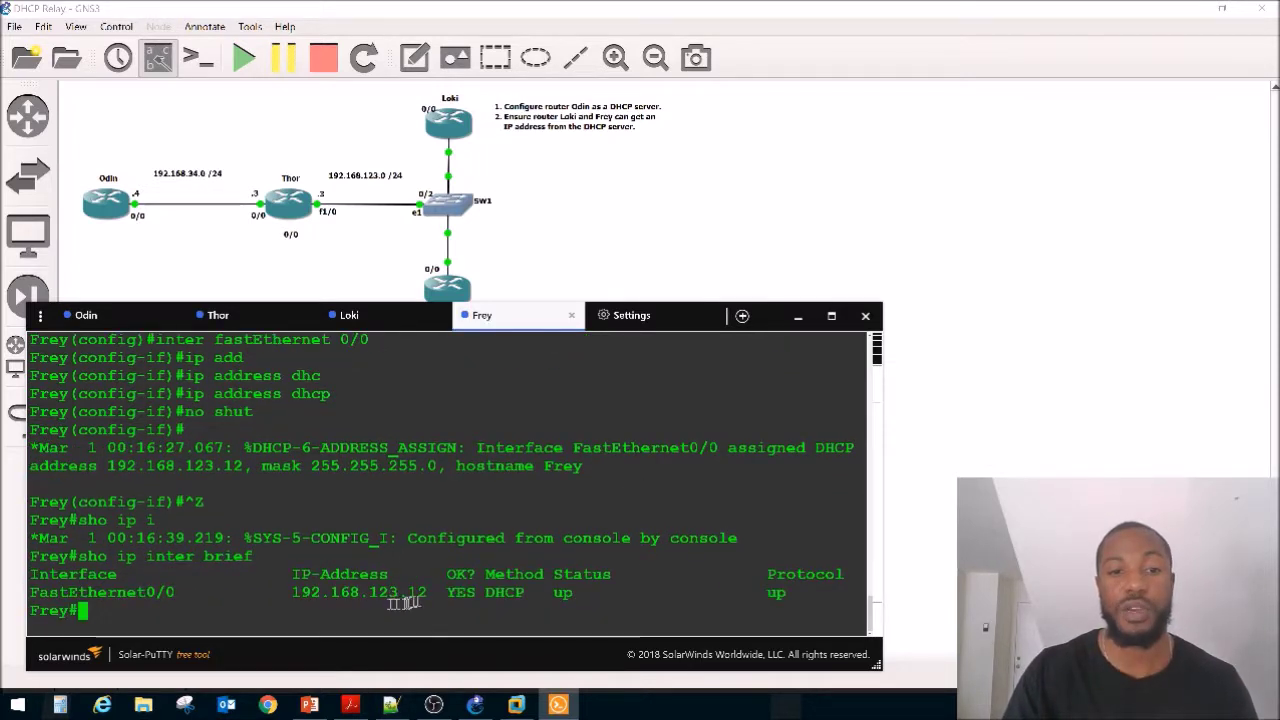
Switch to Odin's console, return to privileged EXEC mode and check the FastEthernet0/0 address in the brief IP interface summary.
{"action": "left_click", "coordinate": [365, 316]}
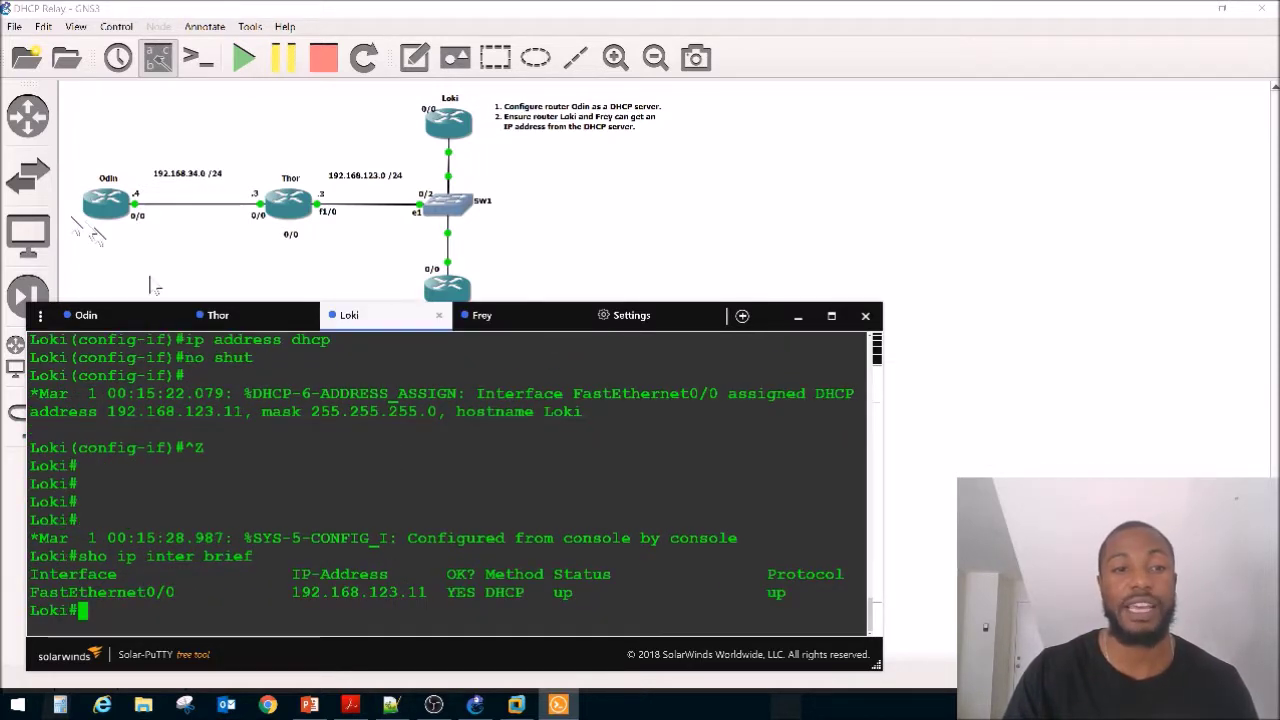
{"action": "left_click", "coordinate": [82, 315]}
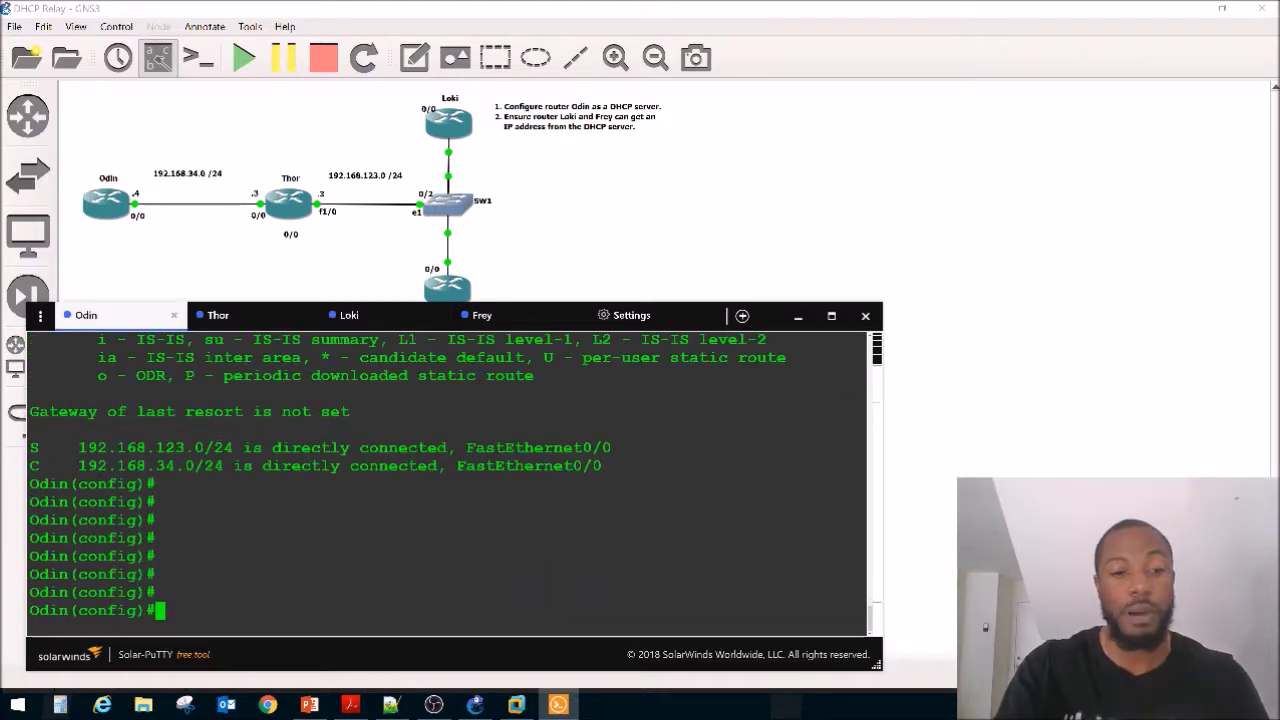
{"action": "key", "text": "ctrl+z"}
{"action": "key", "text": "Return"}
{"action": "key", "text": "Return"}
{"action": "type", "text": "sho ip"}
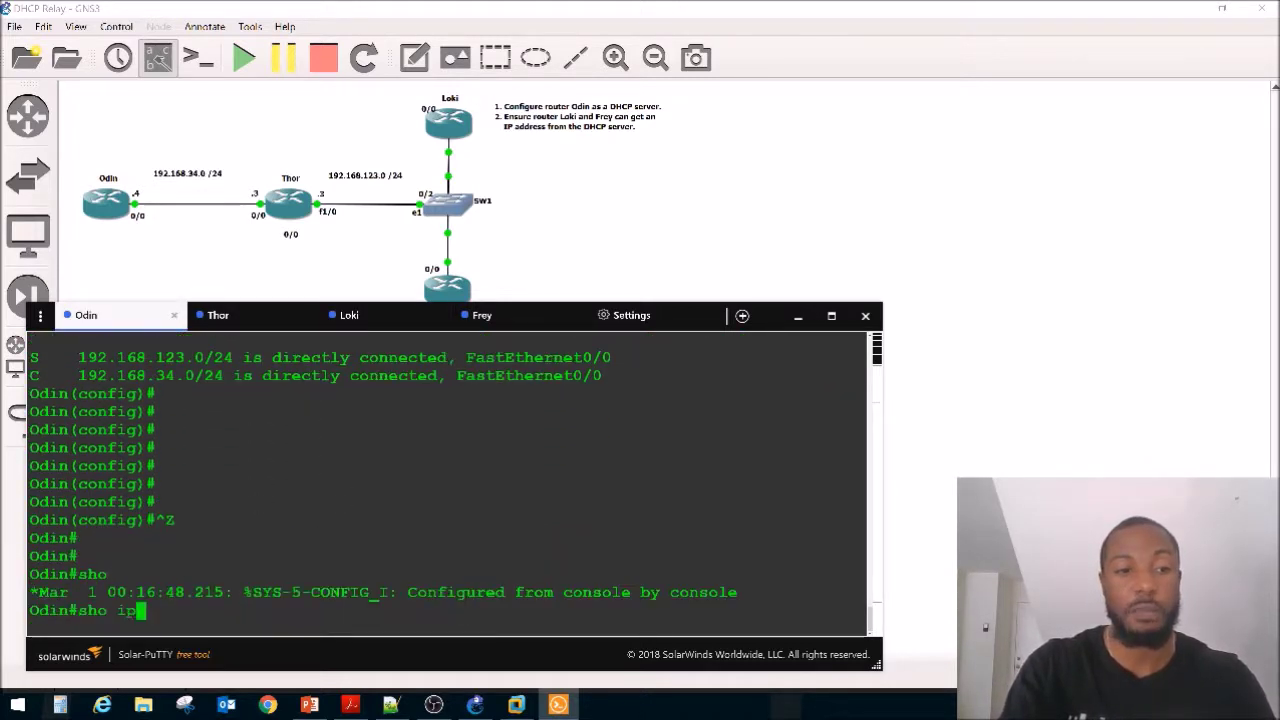
{"action": "type", "text": " inter brief"}
{"action": "key", "text": "Return"}
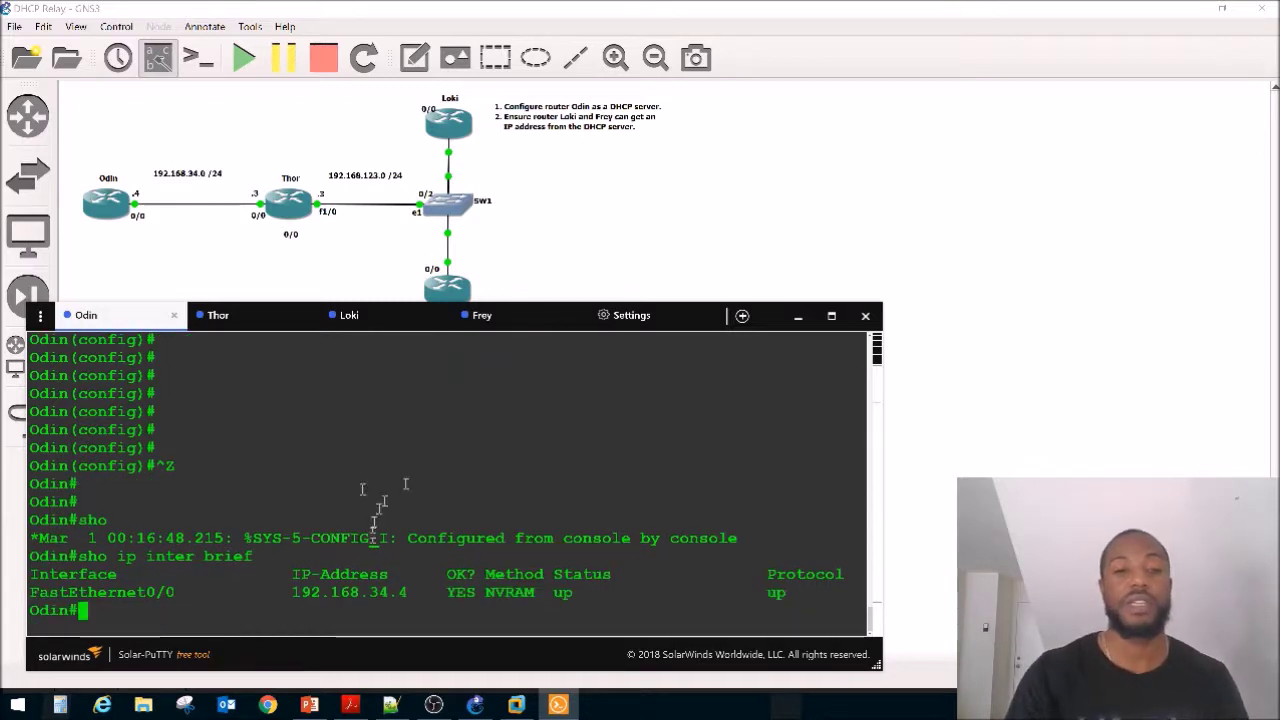
{"action": "left_click_drag", "start_coordinate": [389, 592], "coordinate": [292, 592]}
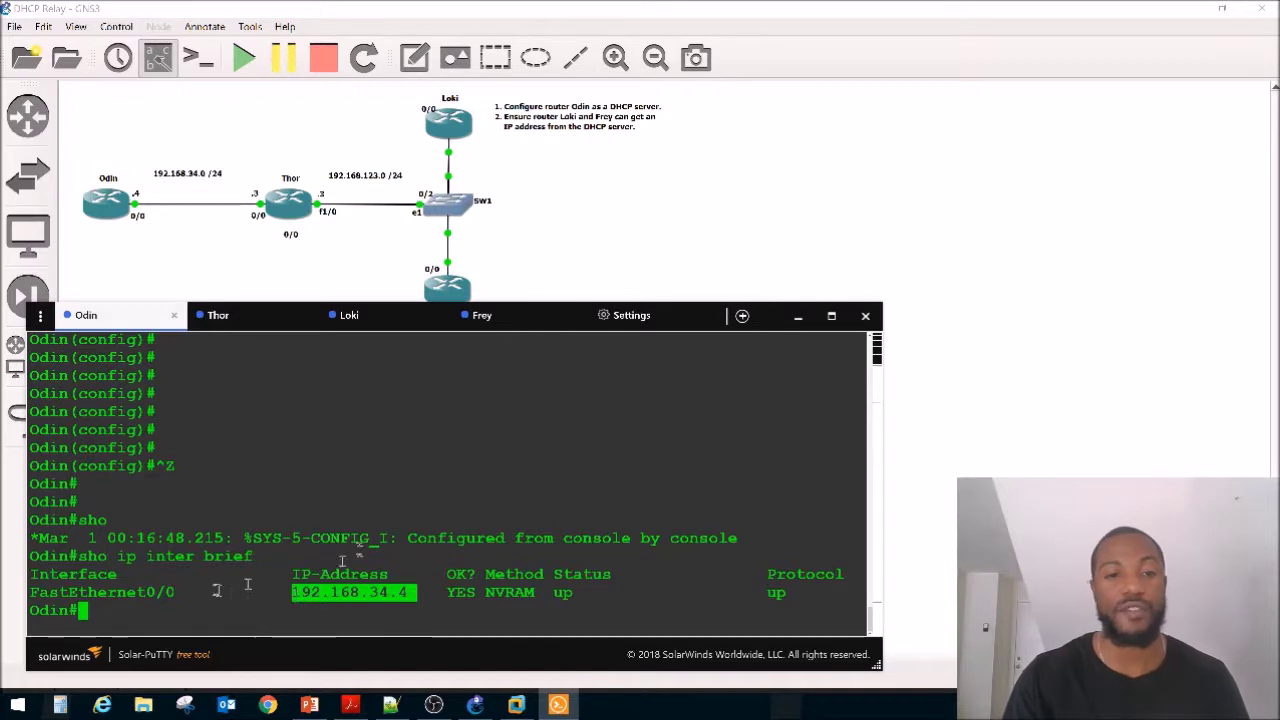
Display the DHCP bindings on Odin with sho ip dhcp binding and highlight the first lease entry.
{"action": "key", "text": "Return"}
{"action": "key", "text": "Return"}
{"action": "key", "text": "Return"}
{"action": "key", "text": "Return"}
{"action": "key", "text": "Return"}
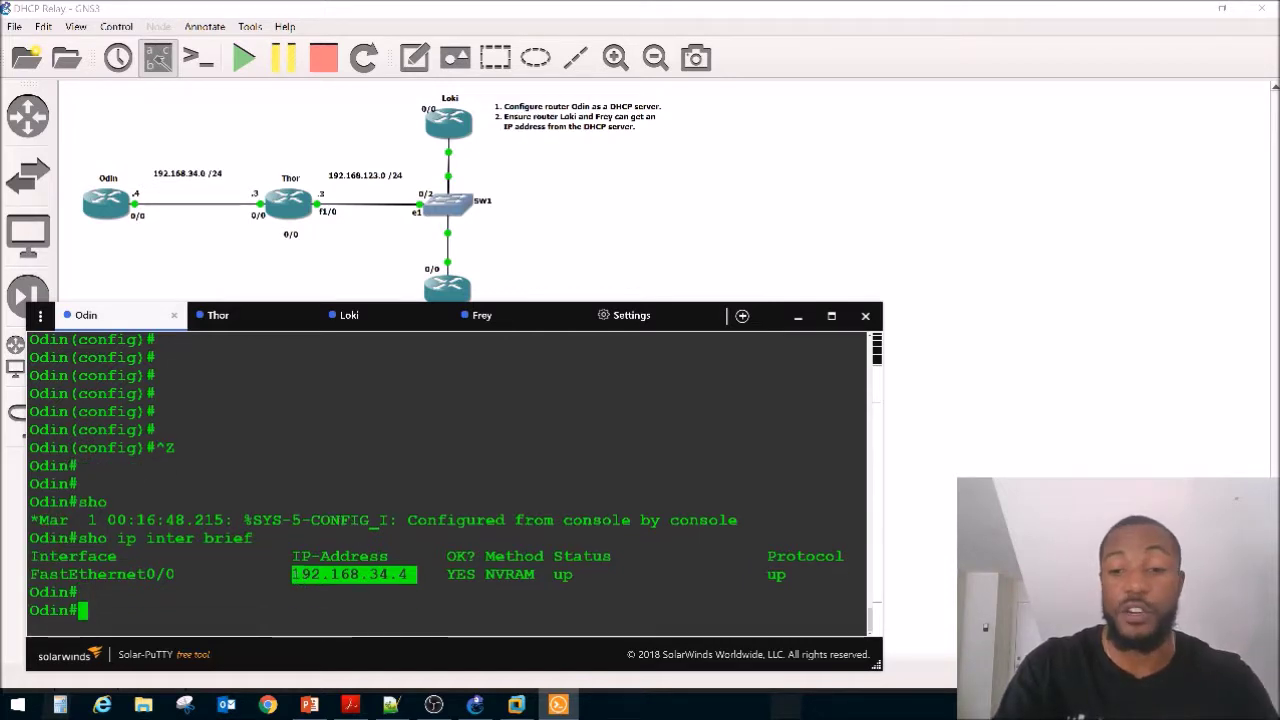
{"action": "type", "text": "sho ip d"}
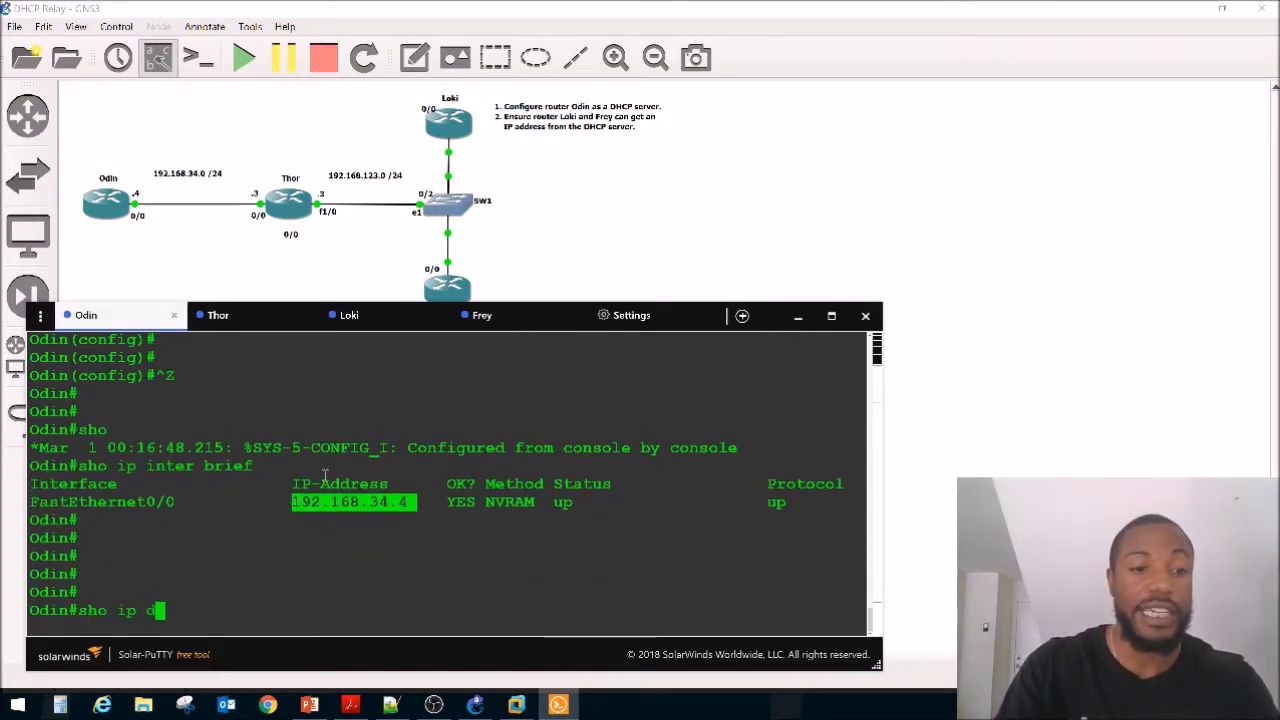
{"action": "key", "text": "Tab"}
{"action": "type", "text": "hc"}
{"action": "key", "text": "Tab"}
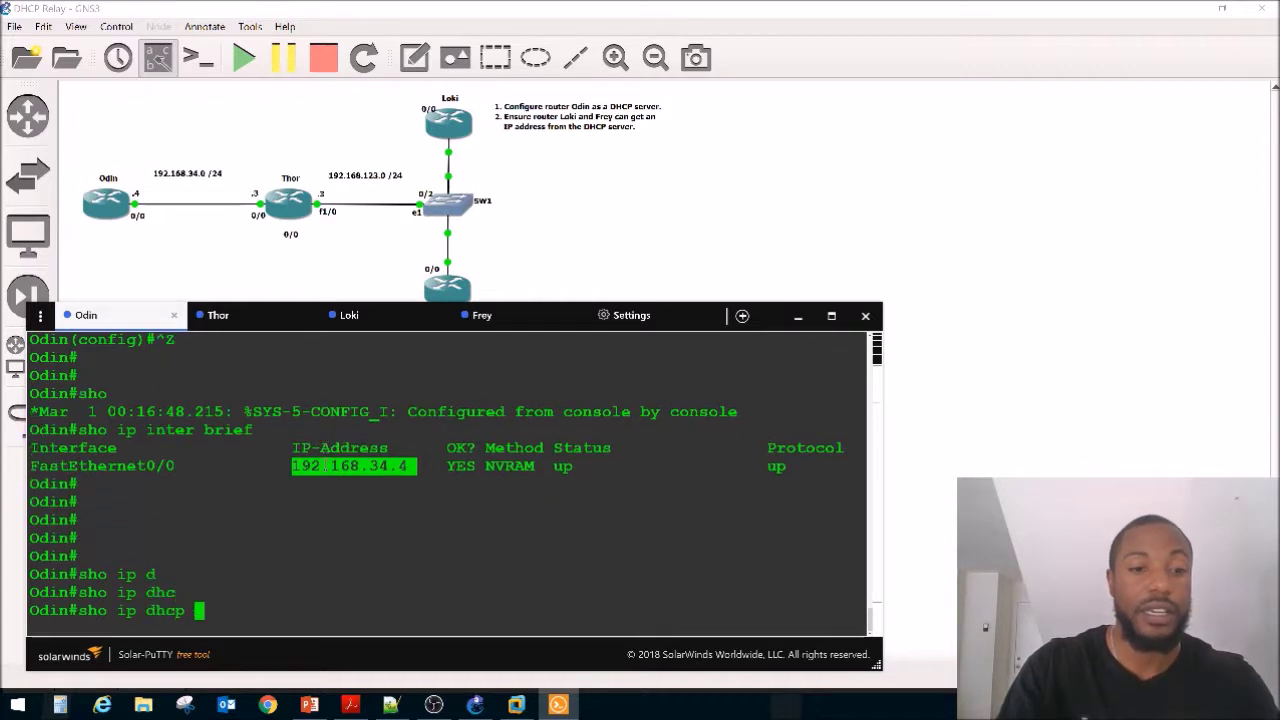
{"action": "type", "text": "bi"}
{"action": "key", "text": "Tab"}
{"action": "key", "text": "Return"}
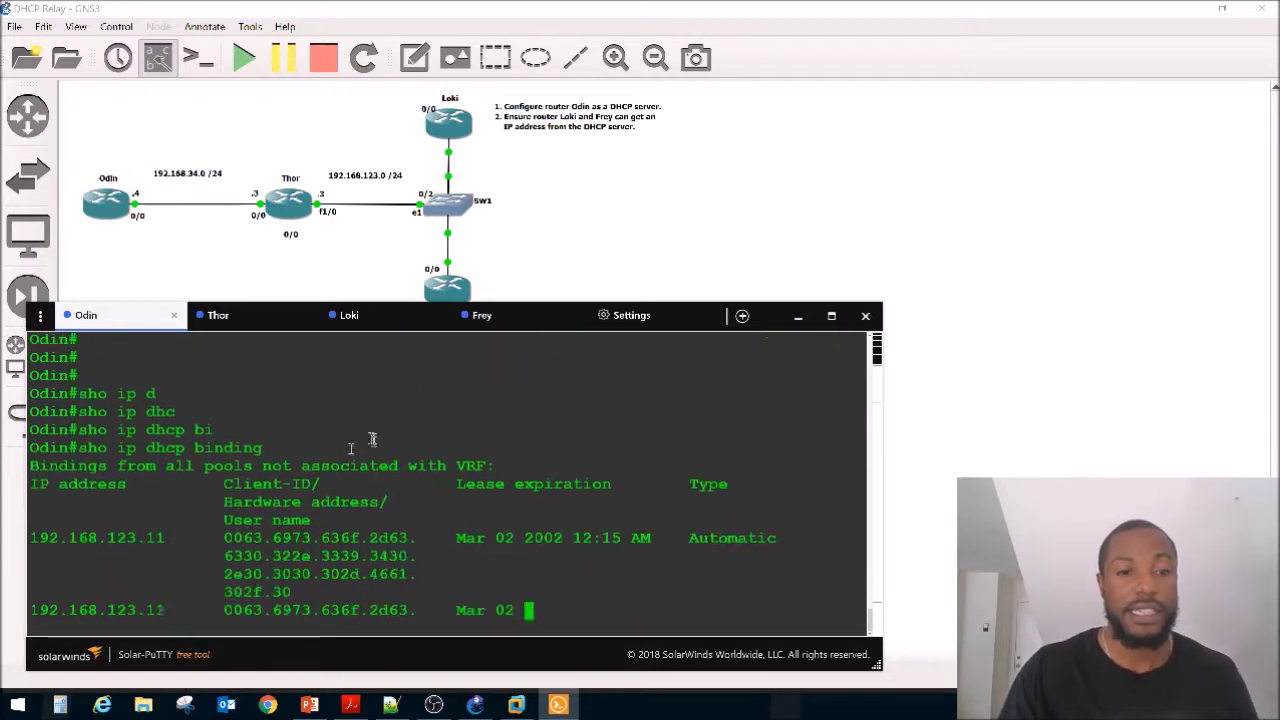
{"action": "left_click_drag", "start_coordinate": [38, 460], "coordinate": [415, 512]}
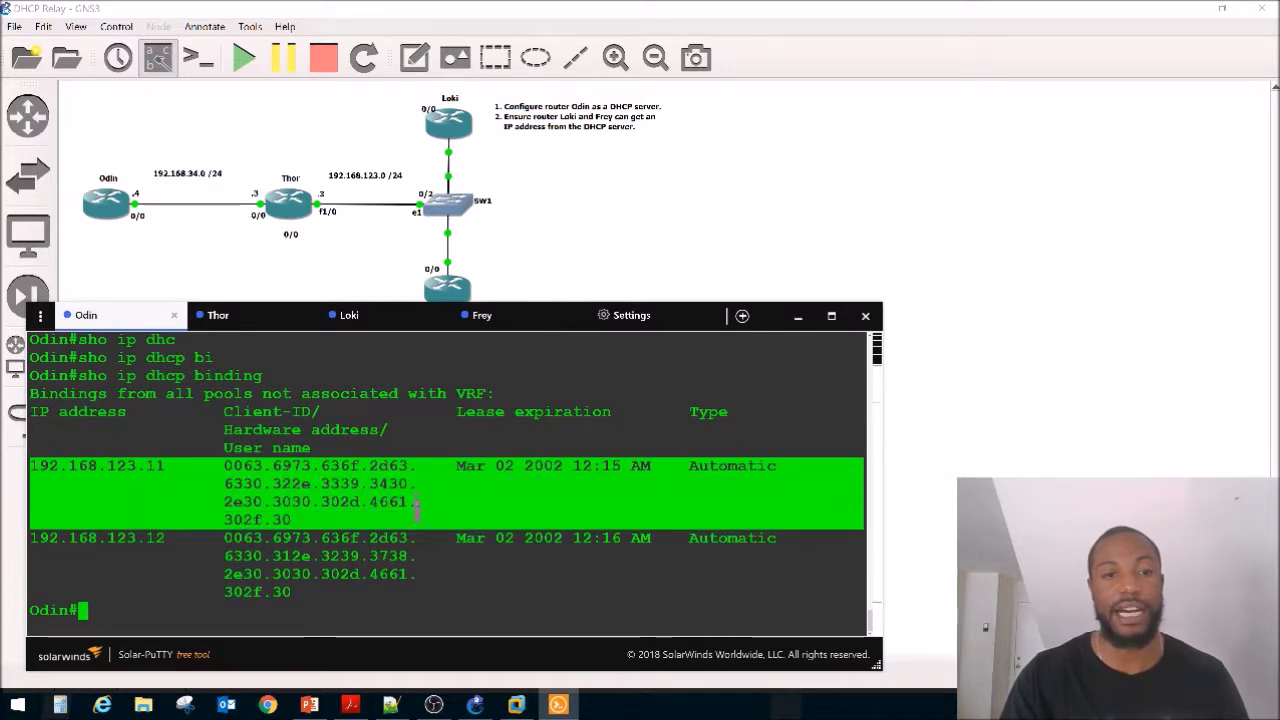